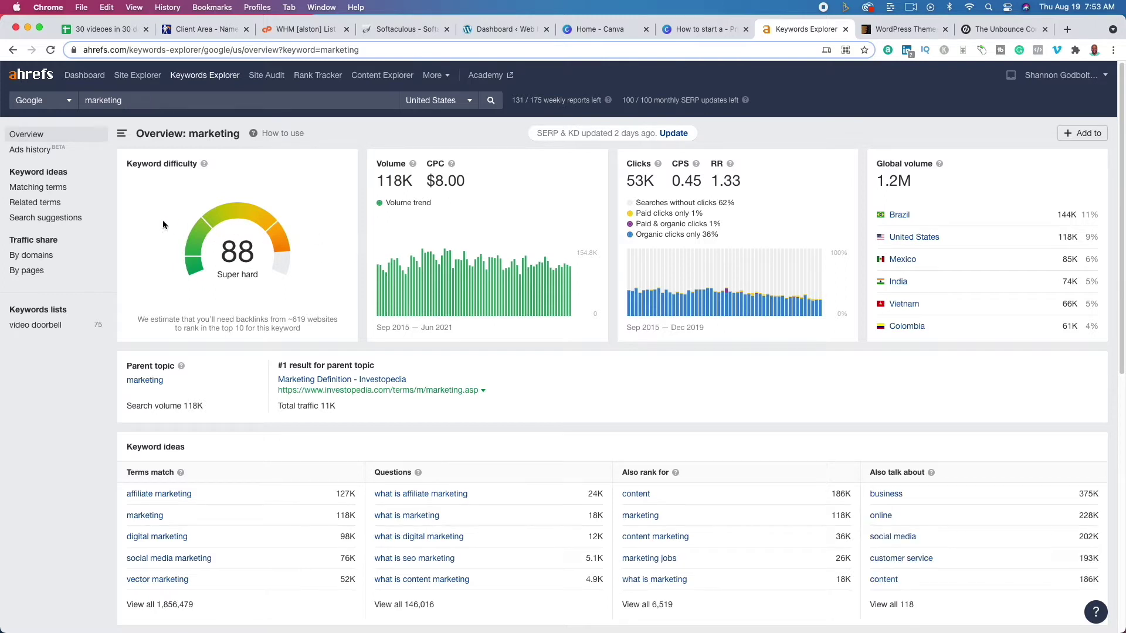
# - List the matching terms for "marketing", and look up the keyword "copywriting" in a new Keywords Explorer search
pyautogui.click(56, 187)
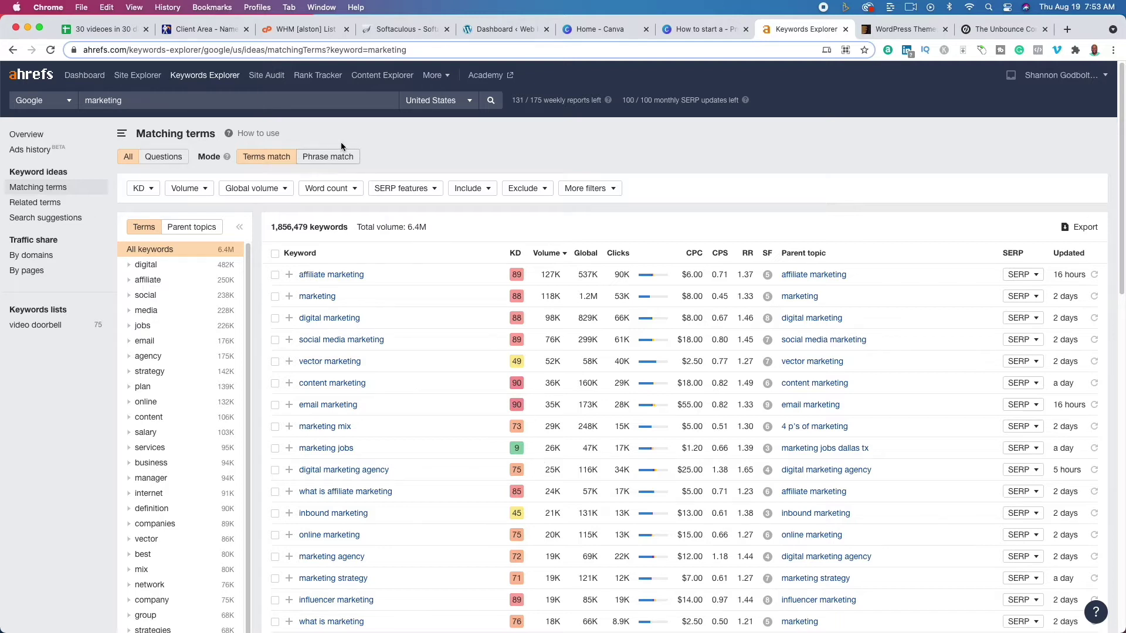
pyautogui.click(221, 80)
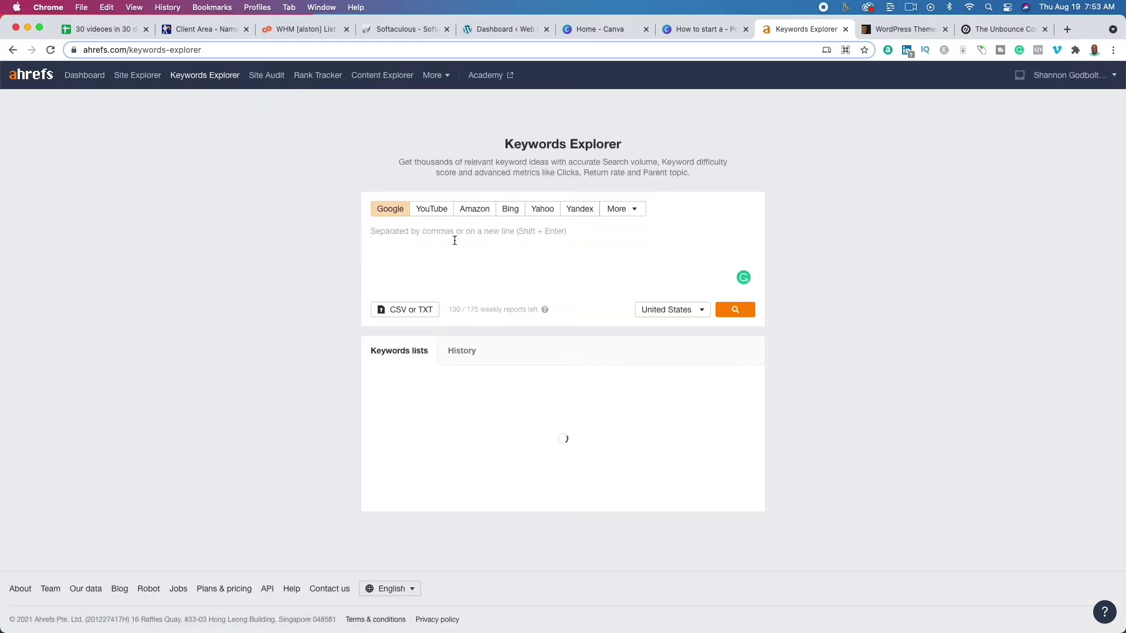
pyautogui.write('copywriting')
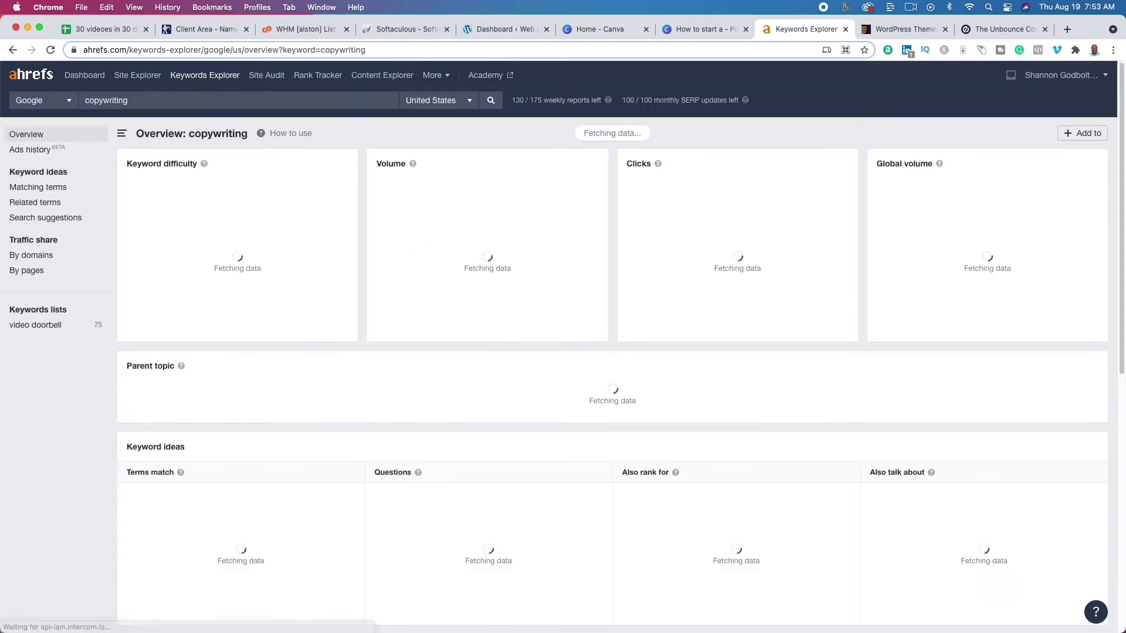
pyautogui.press('Return')
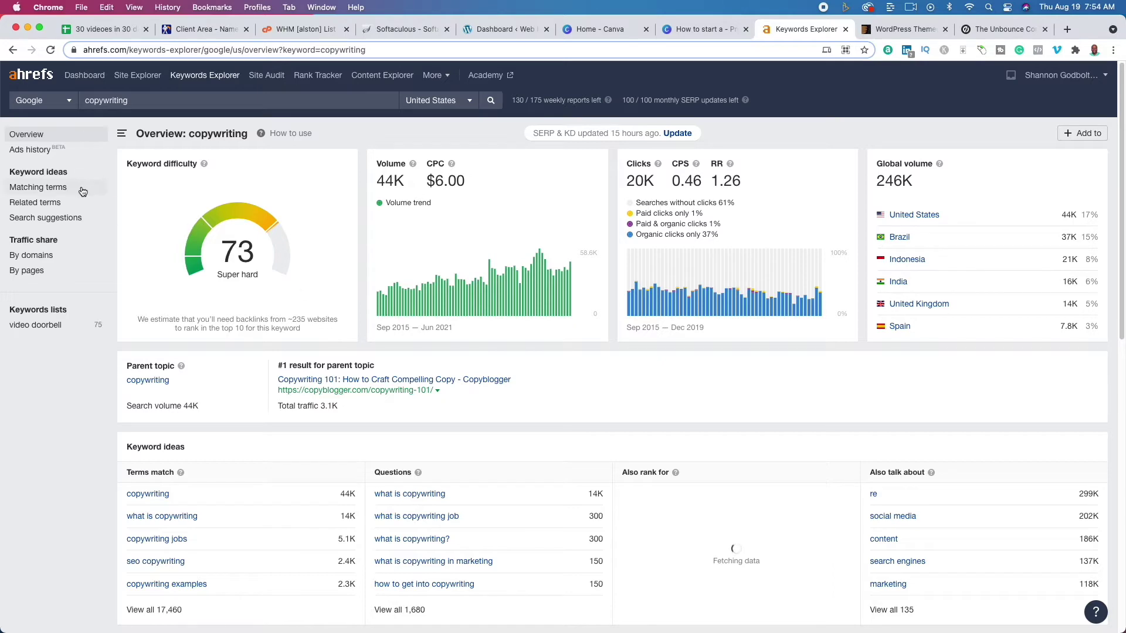
# - Browse the matching terms for "copywriting" for possible niche topics
pyautogui.click(59, 188)
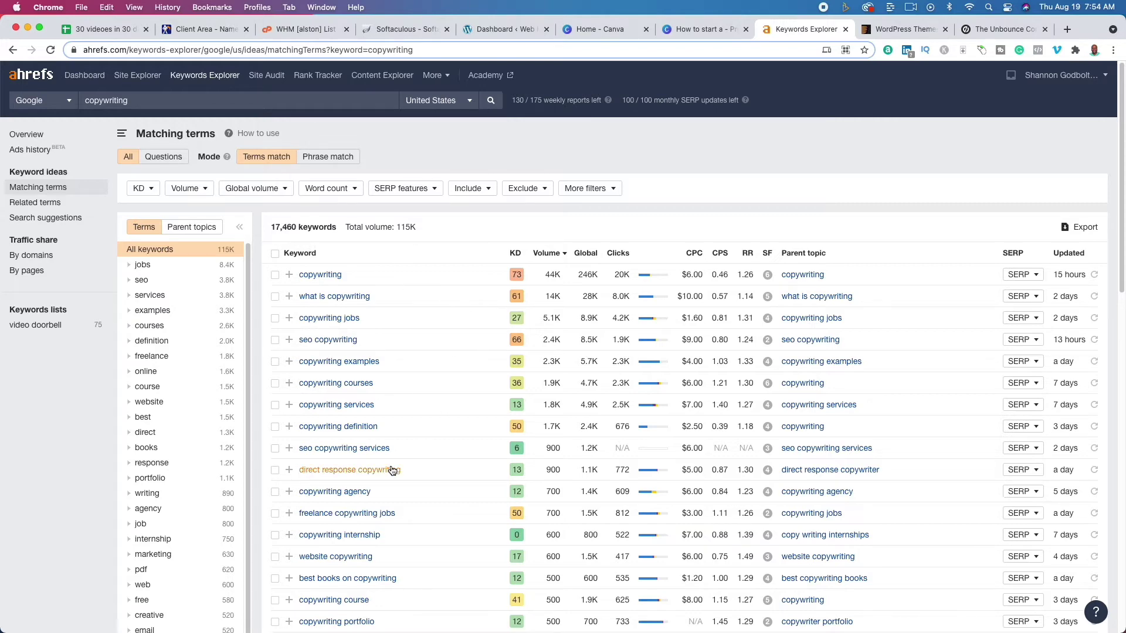
pyautogui.scroll(-9, 390, 466)
pyautogui.scroll(-5, 389, 468)
pyautogui.scroll(15, 390, 468)
# - Look up the keywords "roi, retunr on investment" in a new Keywords Explorer search and list their matching terms
pyautogui.click(202, 76)
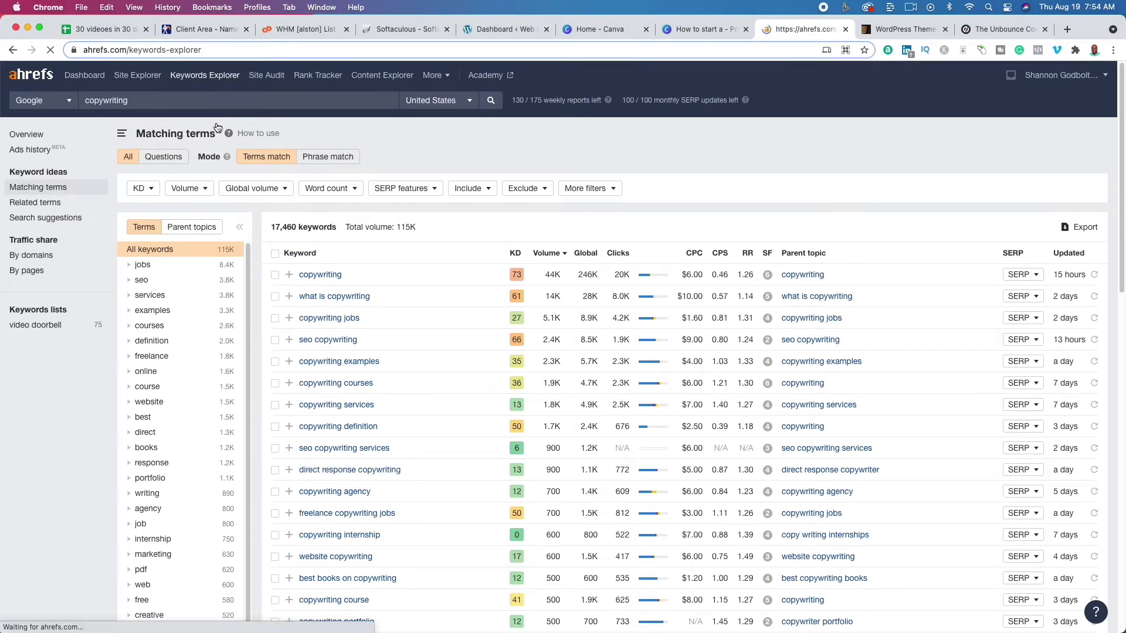
pyautogui.write('roi, retunr on inve')
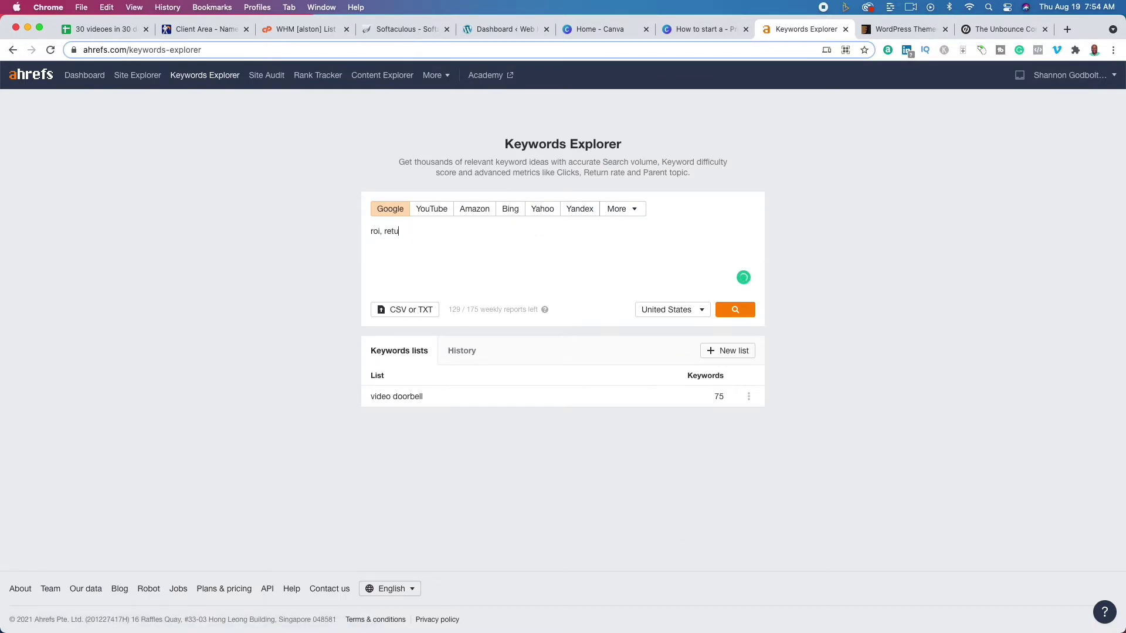
pyautogui.write('stment')
pyautogui.press('Return')
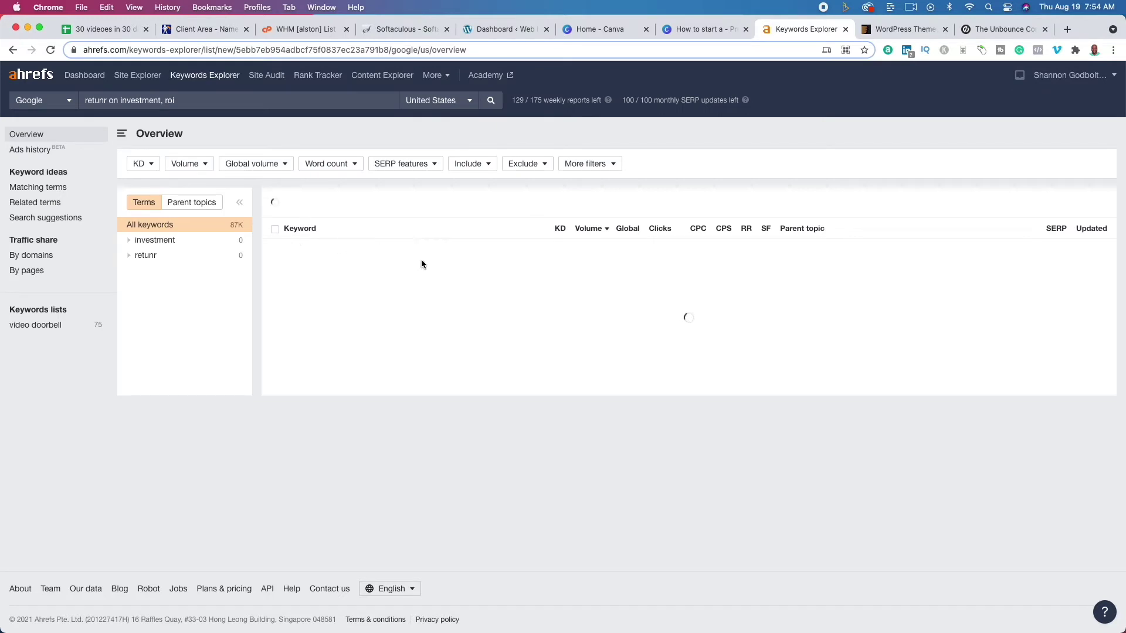
pyautogui.click(38, 187)
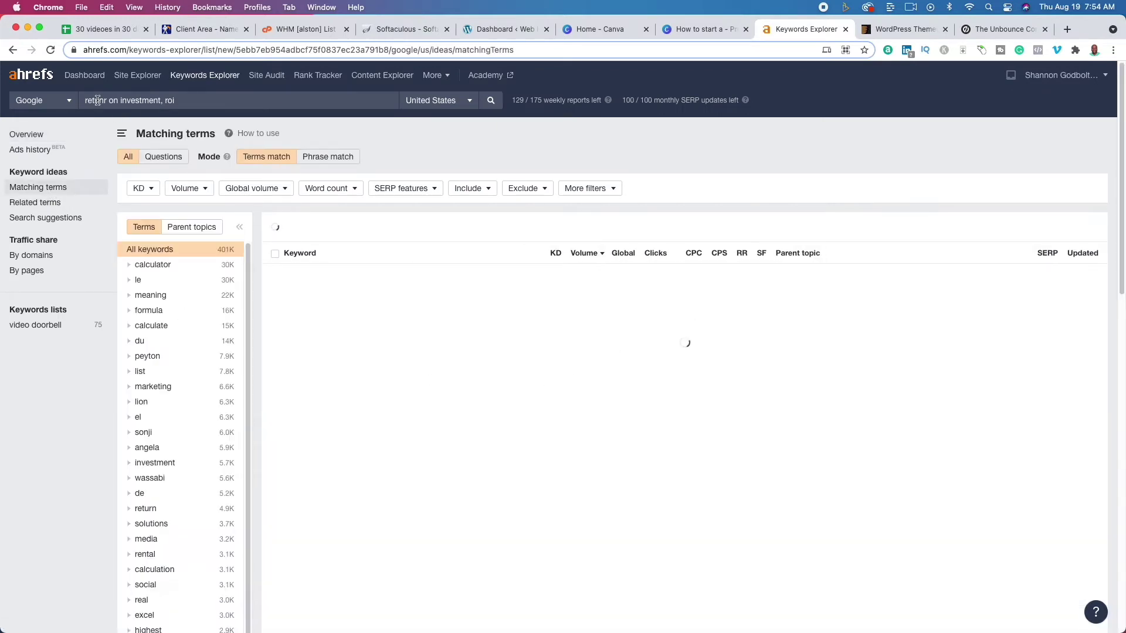
# - Change the query to "retun on investment, roi", rerun the search and browse the matching terms
pyautogui.doubleClick(97, 101)
pyautogui.write('return')
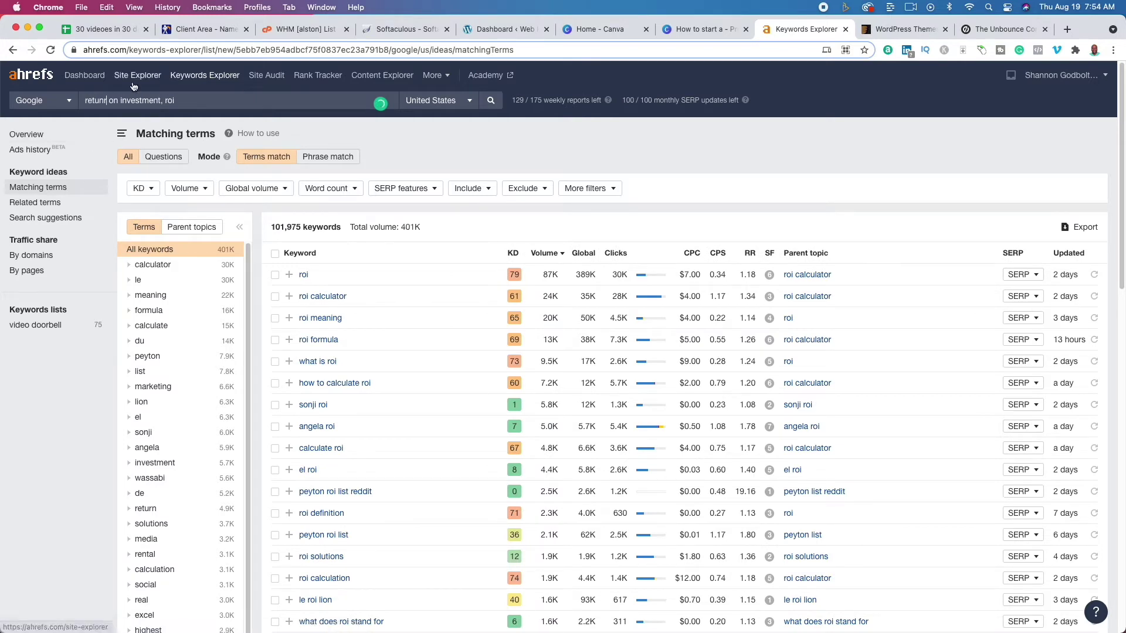
pyautogui.press('BackSpace')
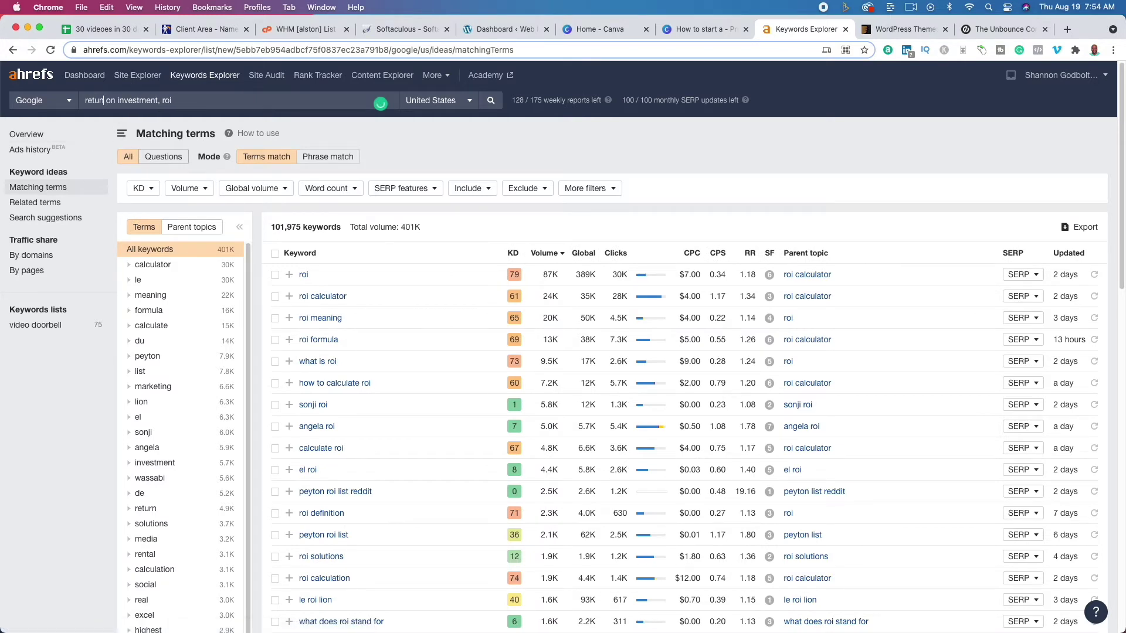
pyautogui.press('Return')
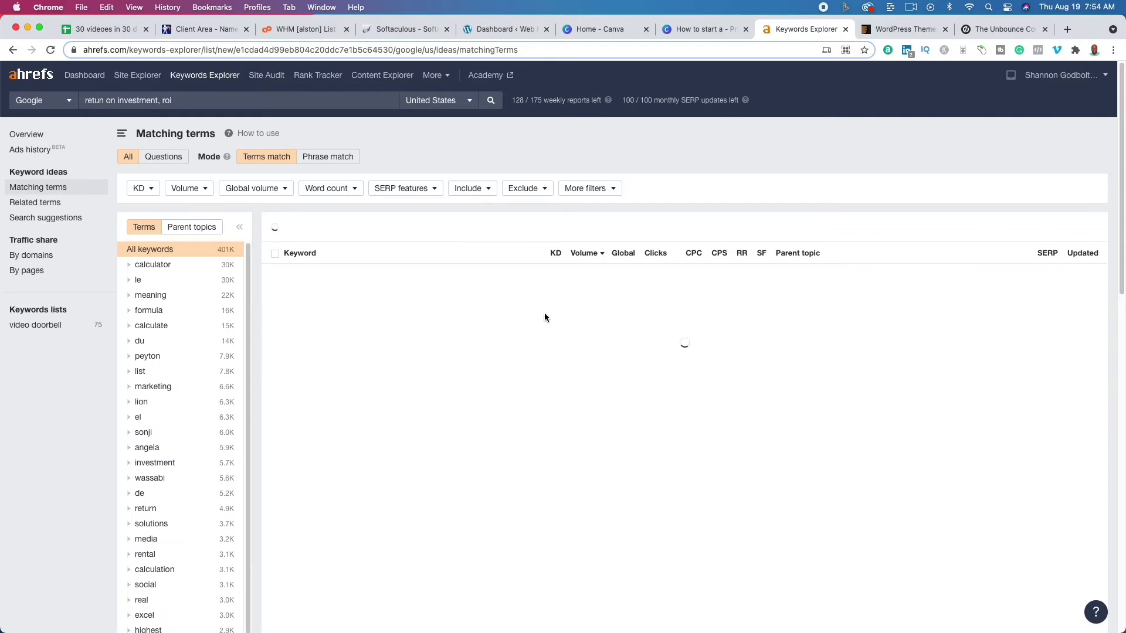
pyautogui.scroll(-5, 381, 382)
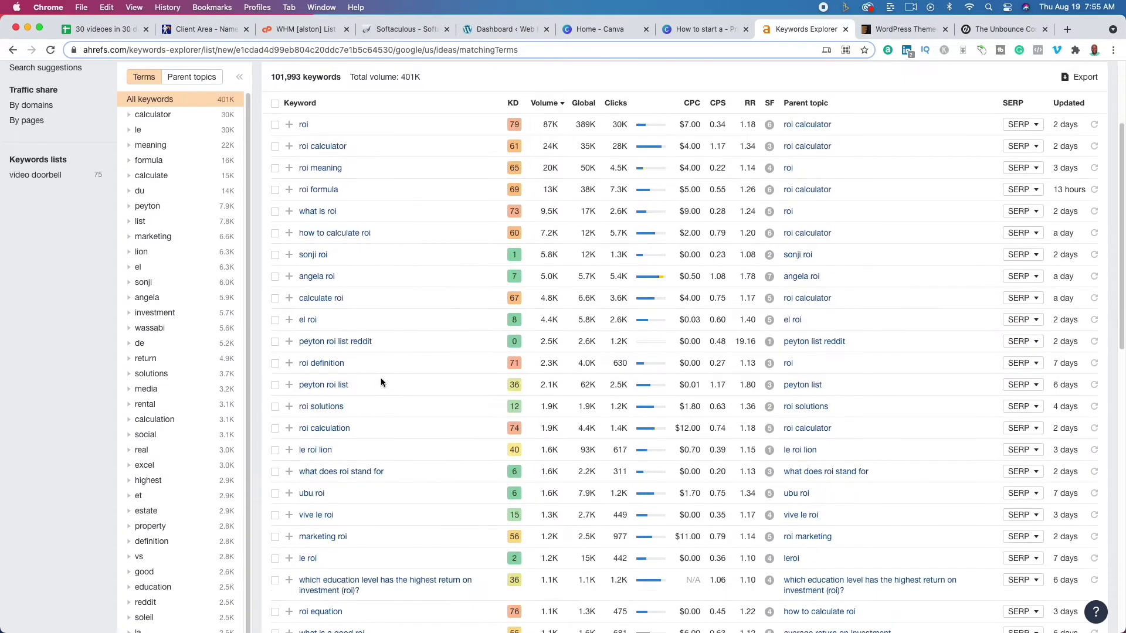
pyautogui.scroll(-5, 361, 385)
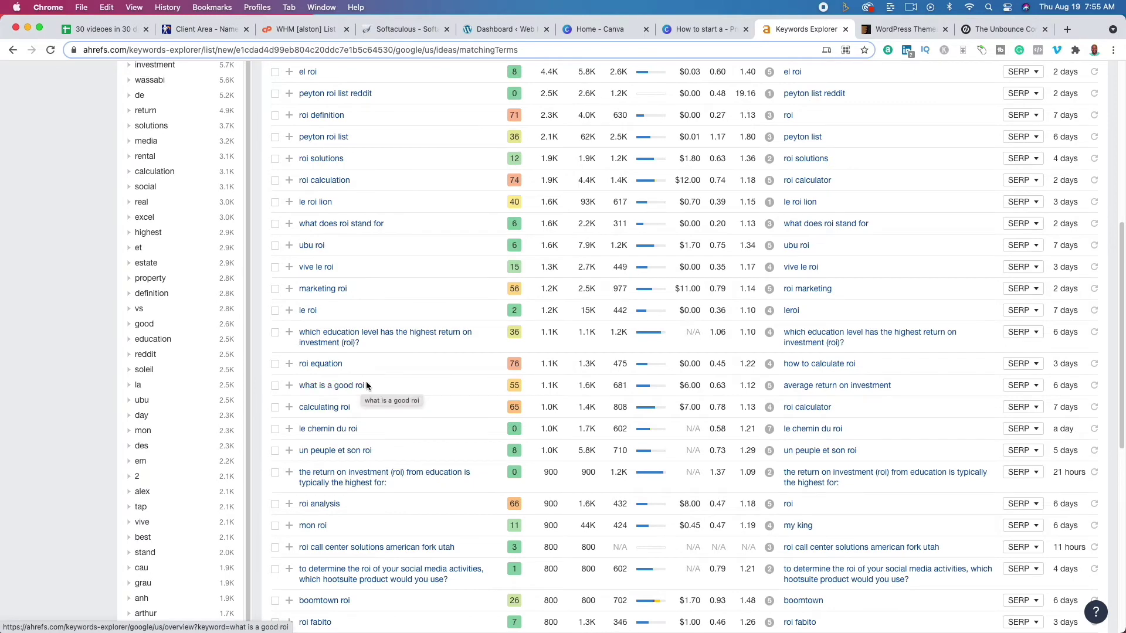
pyautogui.scroll(10, 619, 385)
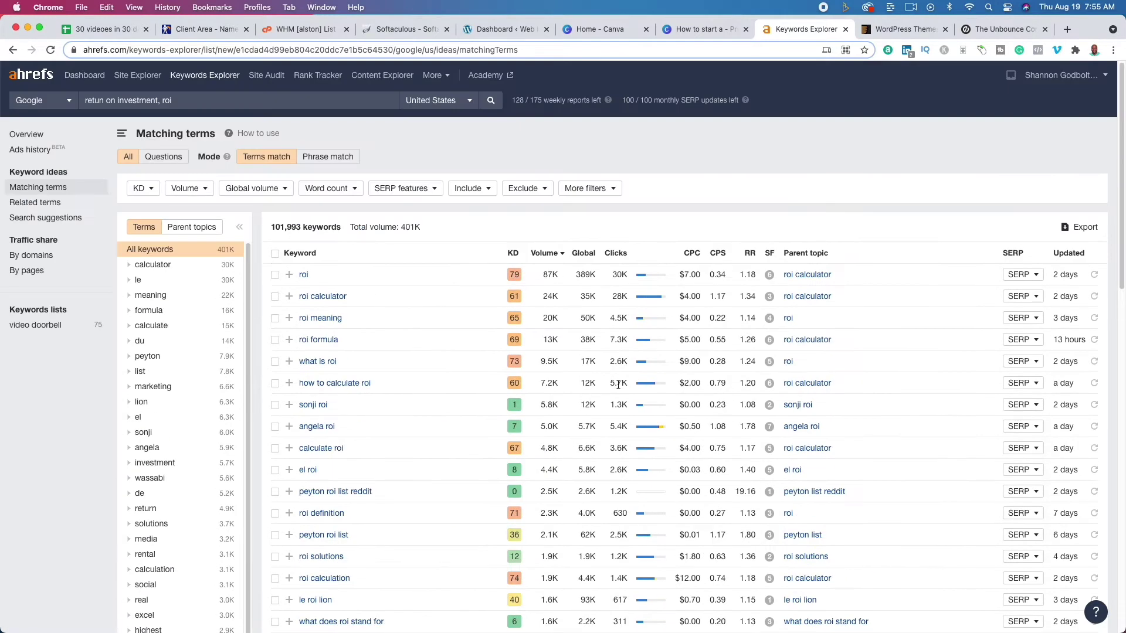
# - Switch to the Steps slide in Canva, glance at the Unbounce blog for comparison, and return to the slide
pyautogui.click(688, 30)
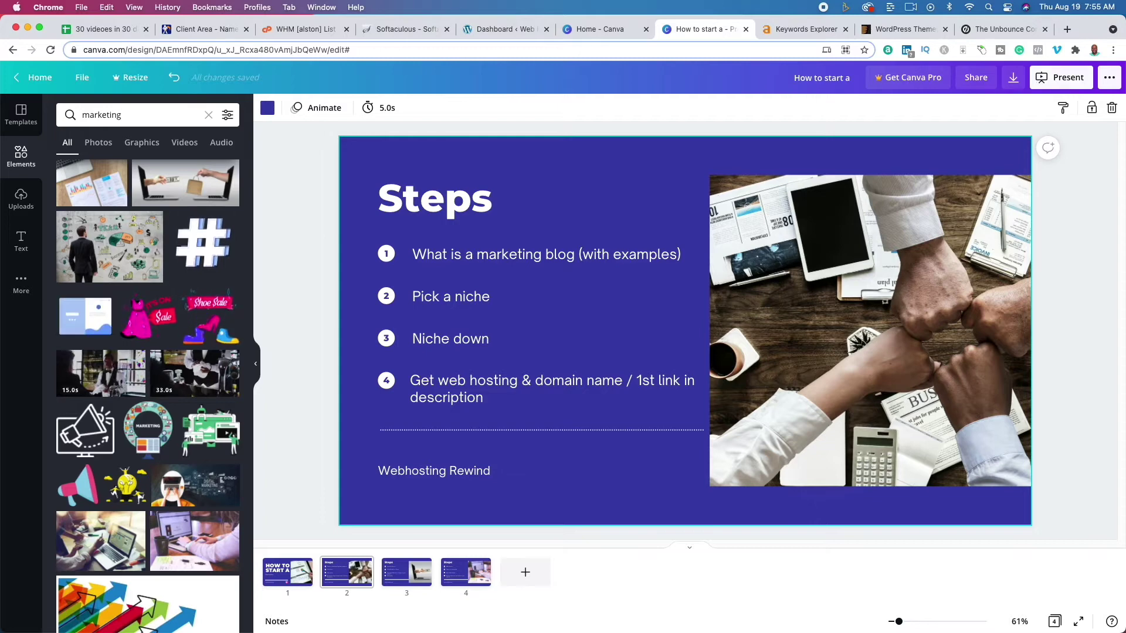
pyautogui.click(980, 31)
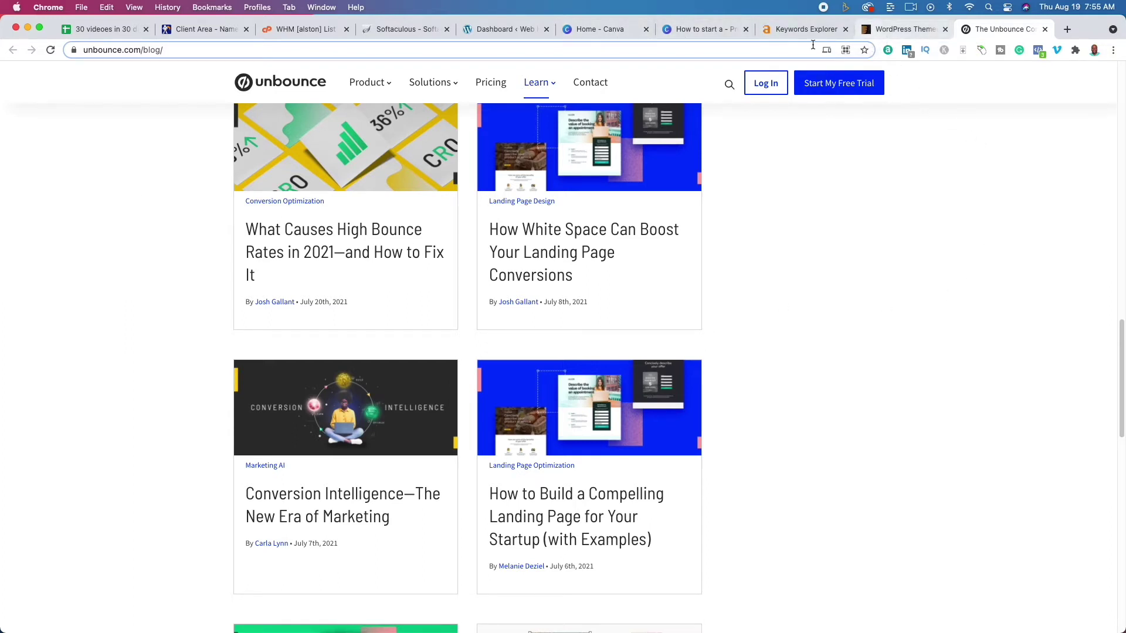
pyautogui.click(693, 31)
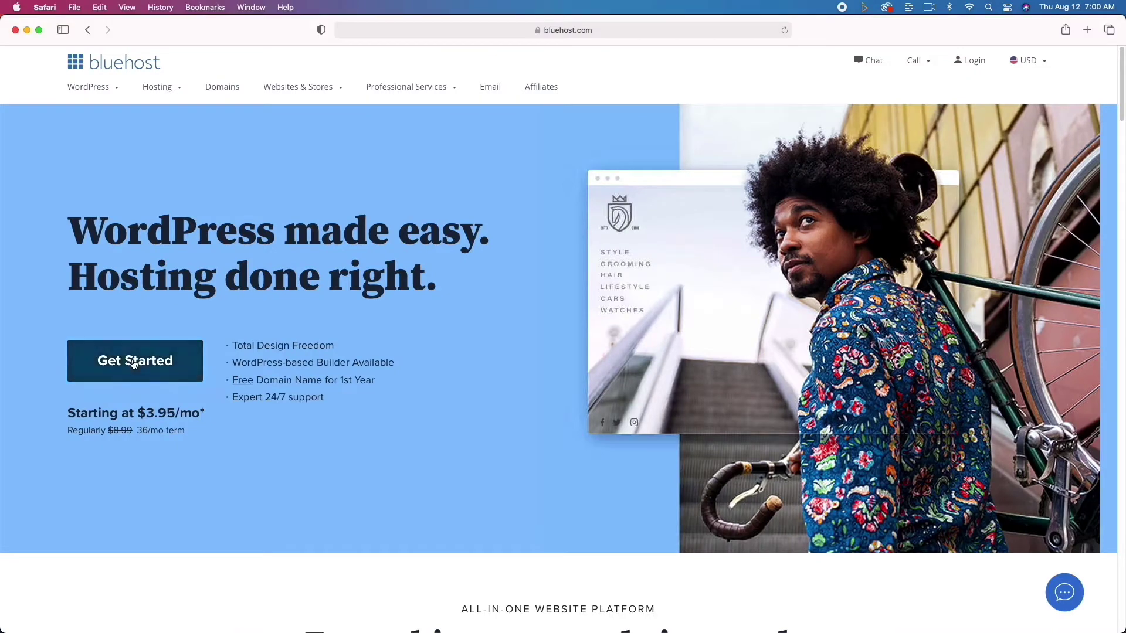
# - Start the sign-up on the Bluehost site, compare the 36-month hosting plans and select the Basic plan
pyautogui.click(134, 362)
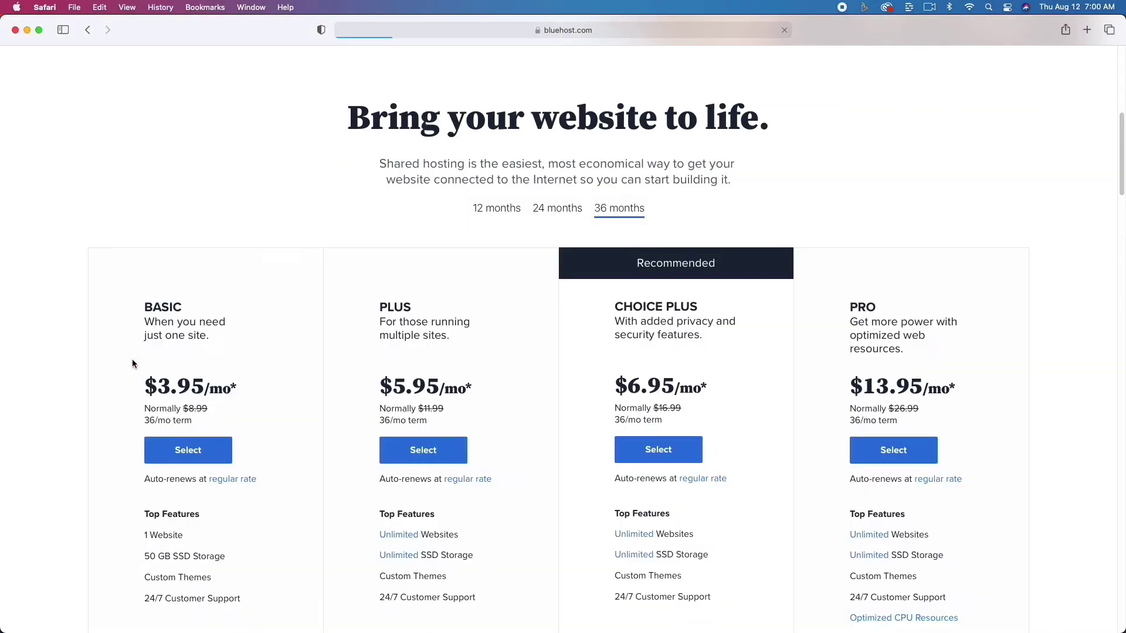
pyautogui.scroll(-6, 132, 364)
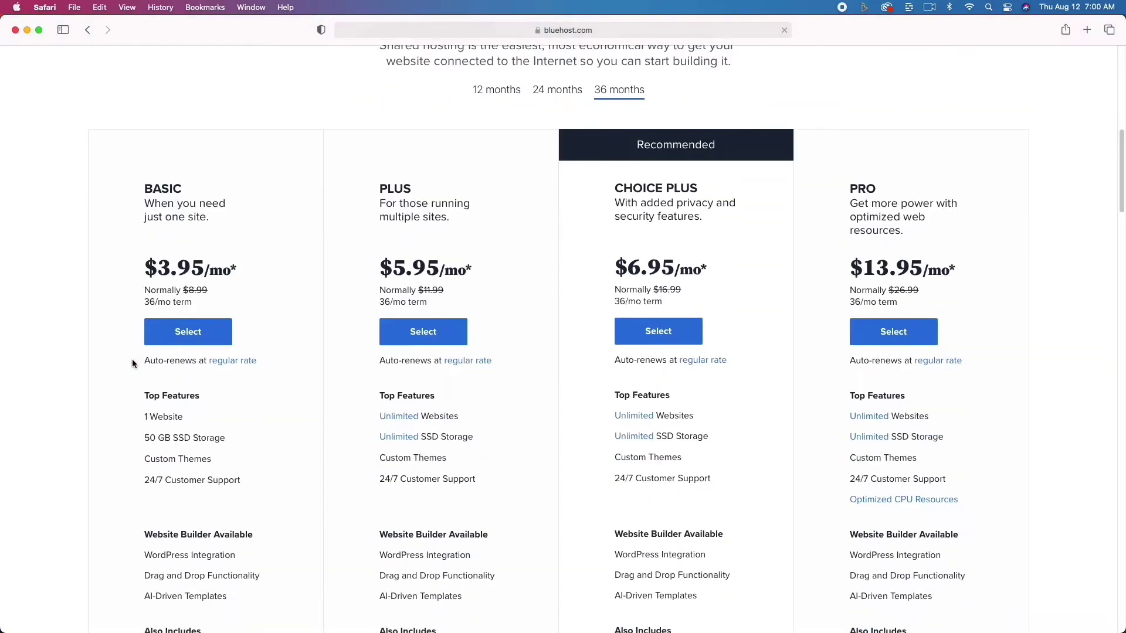
pyautogui.scroll(3, 133, 364)
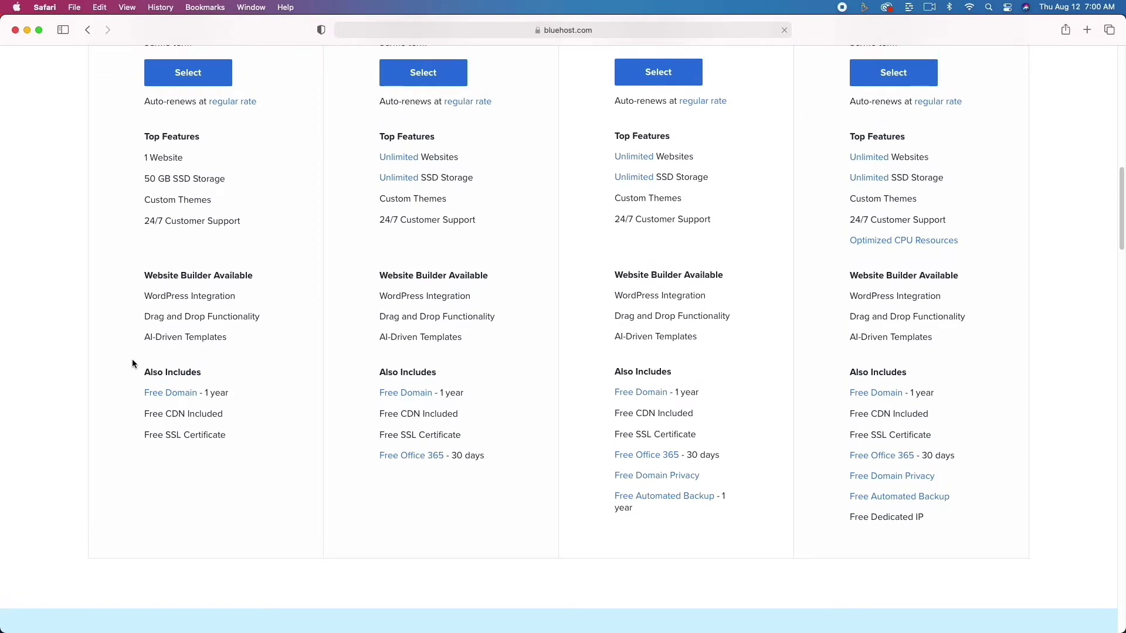
pyautogui.scroll(2, 131, 364)
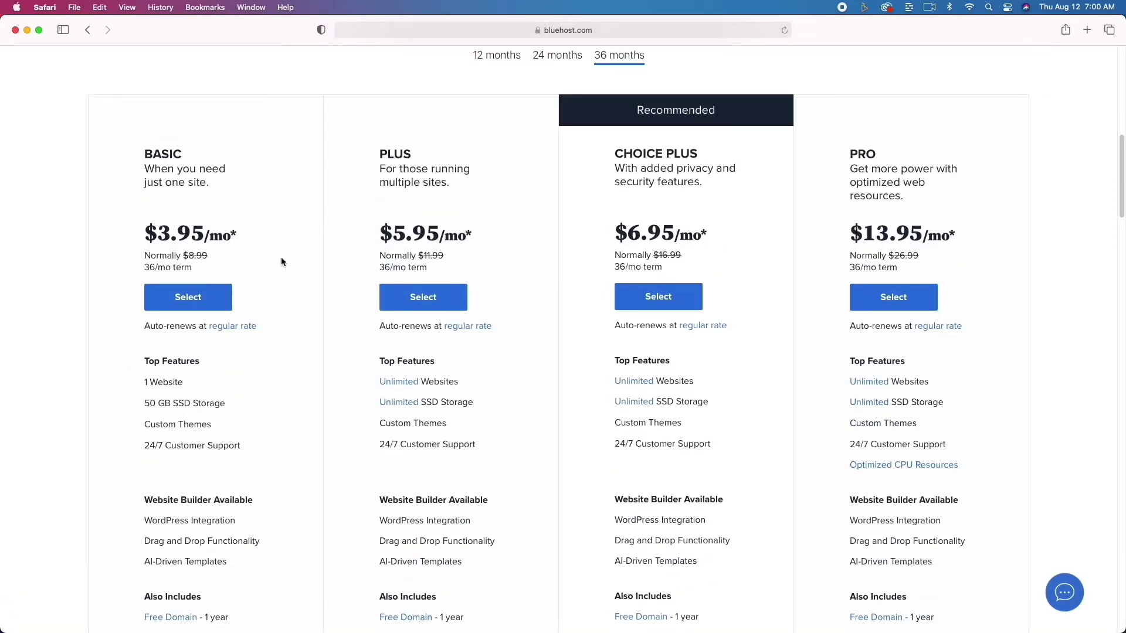
pyautogui.click(209, 295)
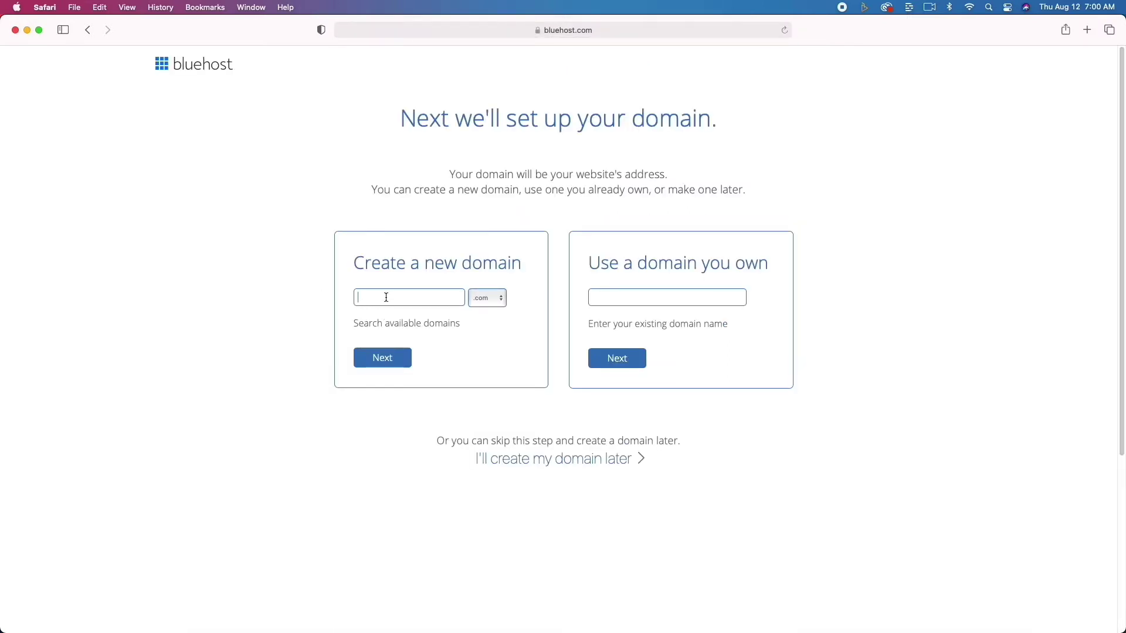
# - Try to register webhostingreview.com as the new domain and check the suggested alternatives
pyautogui.write('webhostingreview')
pyautogui.click(397, 357)
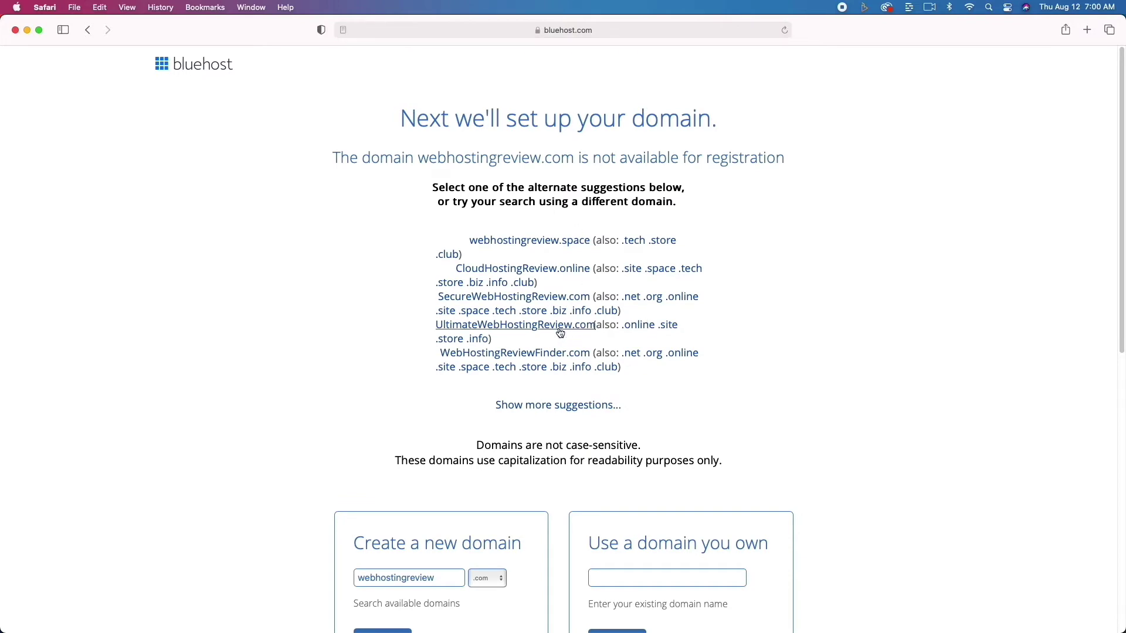
pyautogui.scroll(-3, 560, 333)
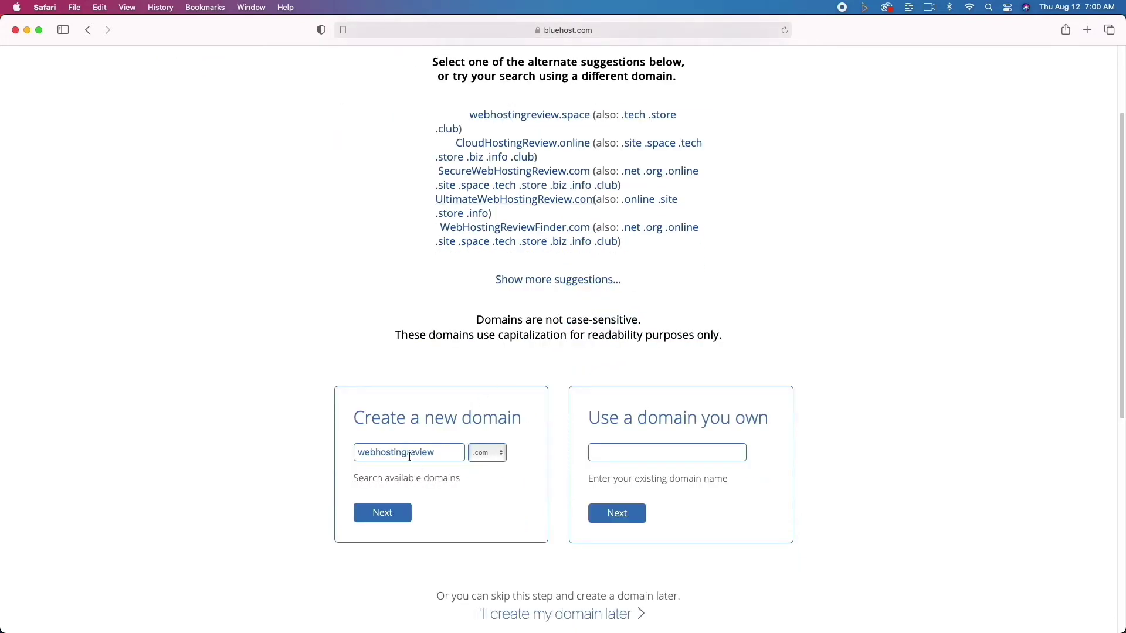
# - Change the new domain name to webhostingrewinds.com and submit it
pyautogui.moveTo(416, 453); pyautogui.dragTo(452, 456)
pyautogui.write('winds')
pyautogui.click(396, 511)
# - Examine the sign-up form's account information, package information, package extras and payment sections
pyautogui.scroll(-3, 260, 338)
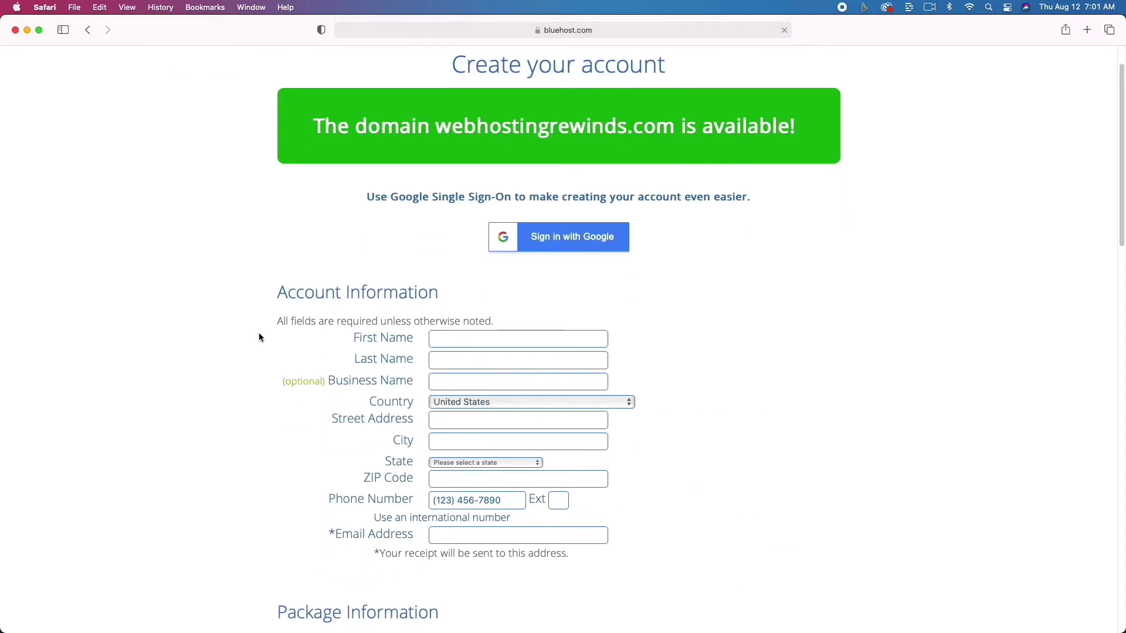
pyautogui.scroll(-2, 259, 338)
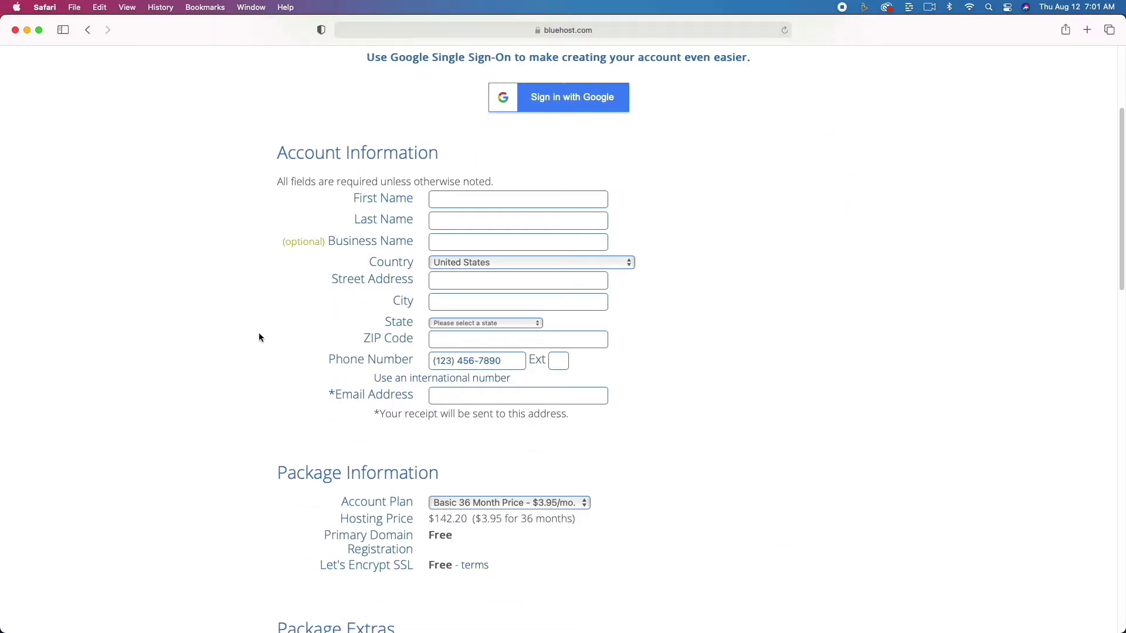
pyautogui.scroll(-1, 260, 338)
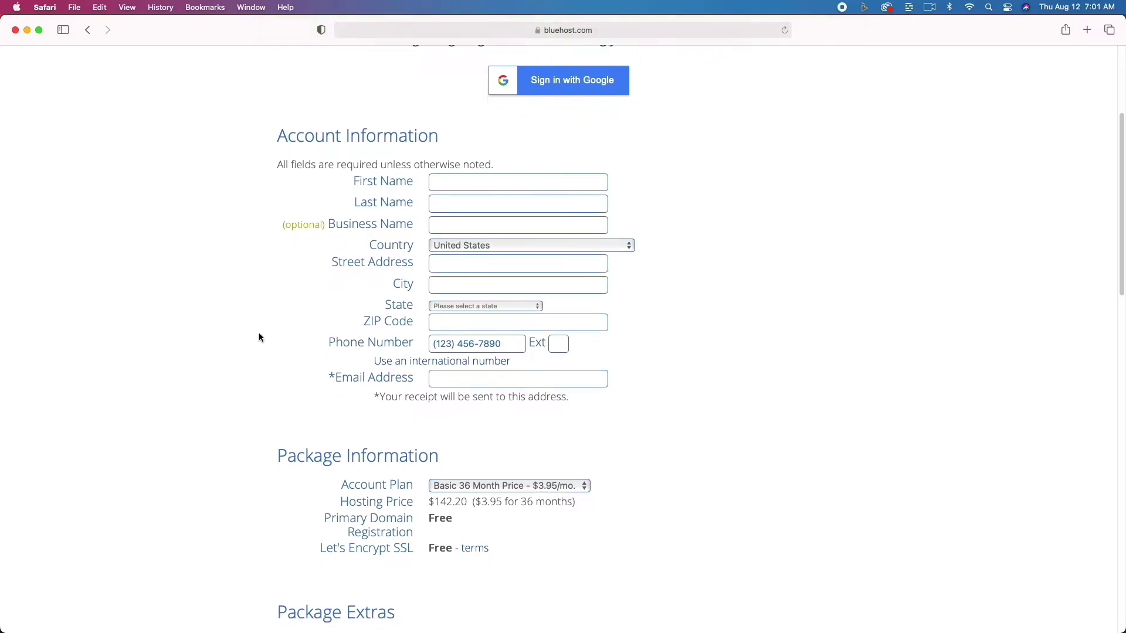
pyautogui.scroll(-5, 259, 339)
pyautogui.scroll(-3, 260, 337)
pyautogui.scroll(10, 260, 337)
pyautogui.scroll(-3, 259, 337)
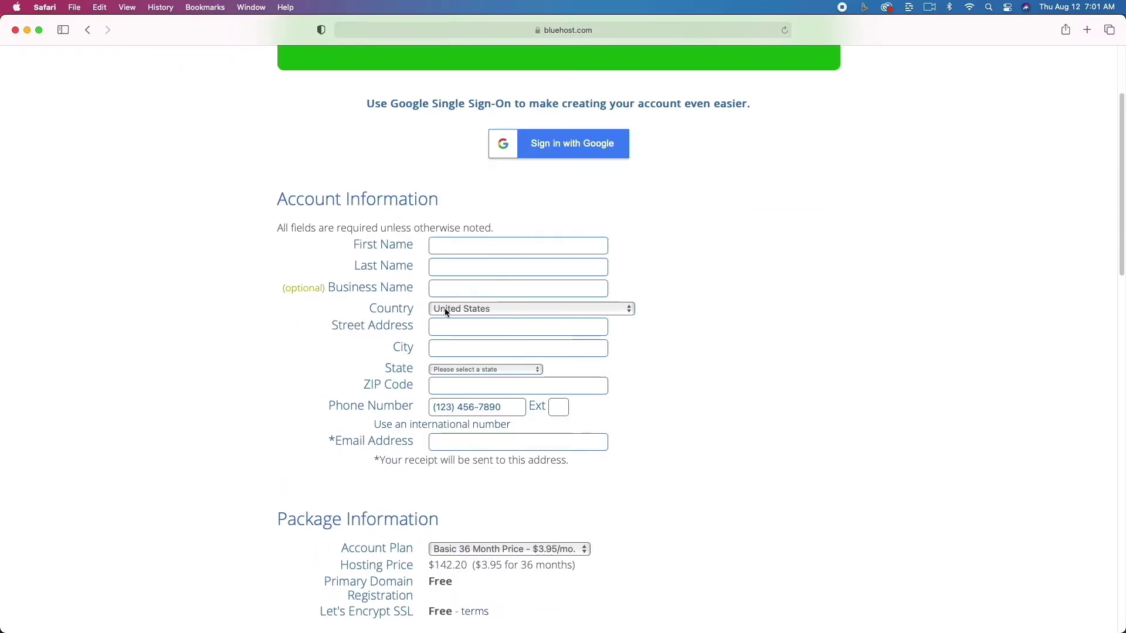
pyautogui.scroll(-7, 674, 406)
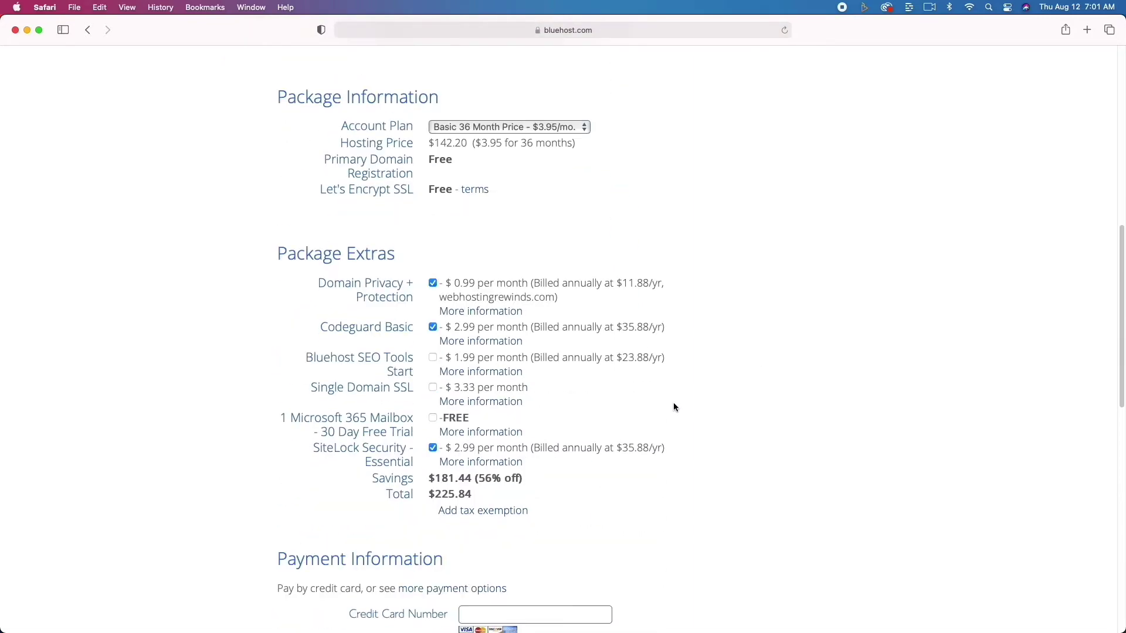
pyautogui.scroll(-1, 673, 406)
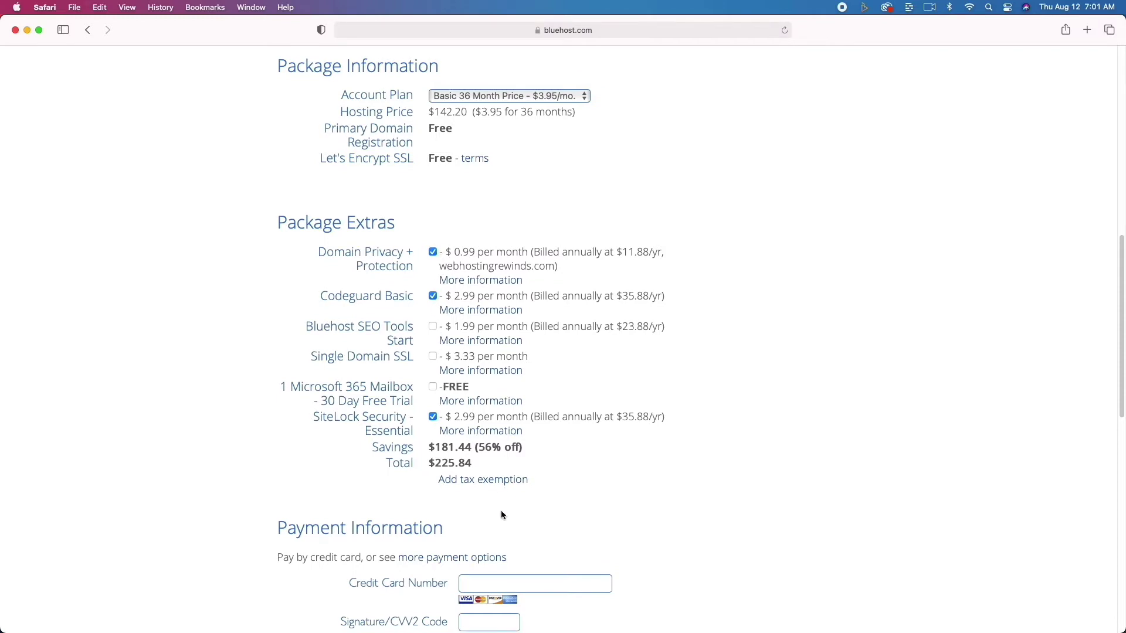
pyautogui.scroll(-8, 501, 511)
pyautogui.scroll(-4, 502, 512)
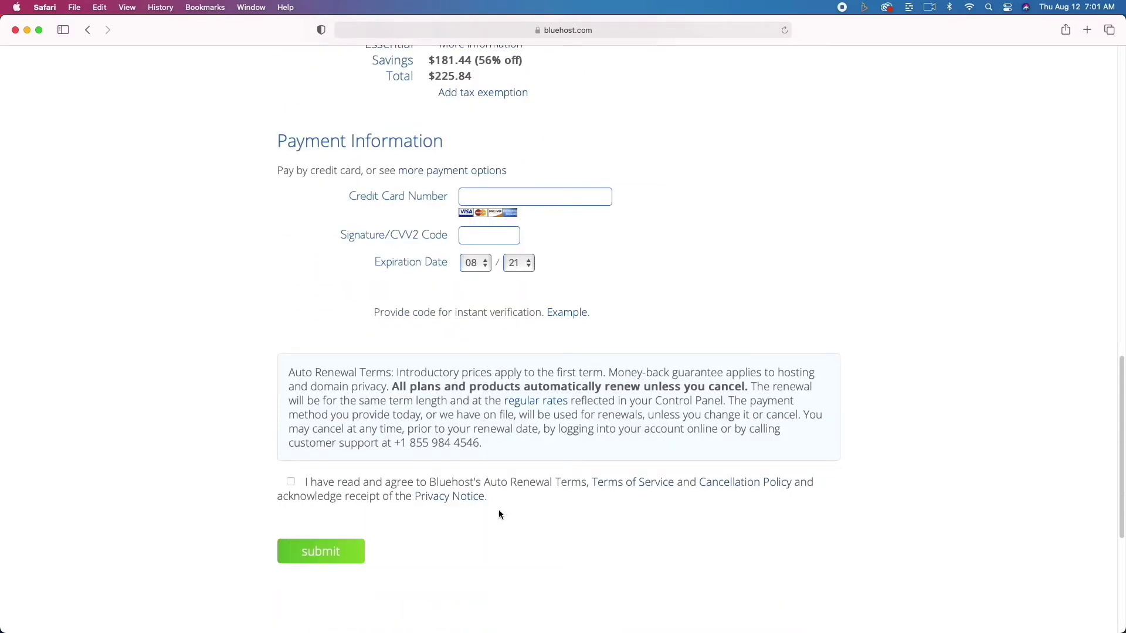
pyautogui.scroll(20, 499, 515)
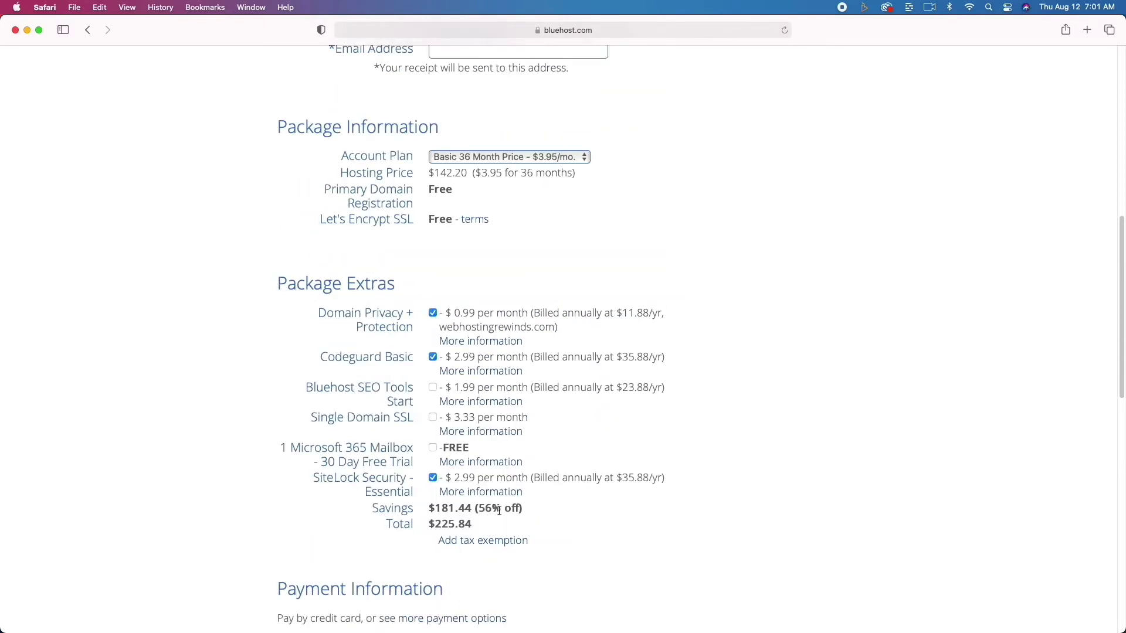
pyautogui.scroll(7, 499, 511)
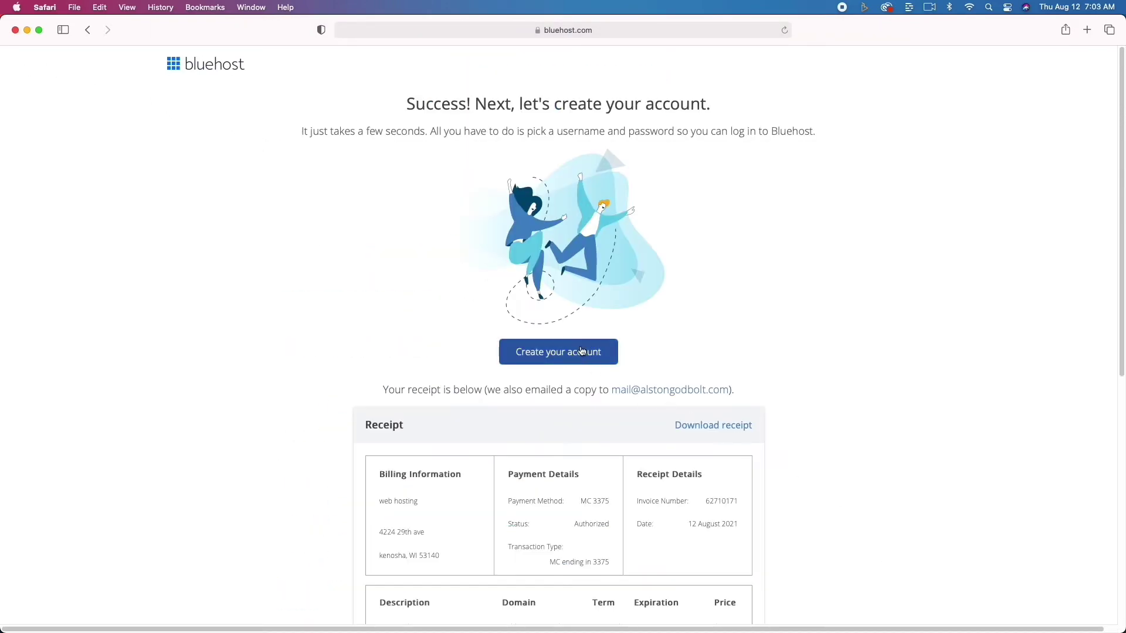
# - Create the Bluehost account for webhostingrewinds.com by entering and retyping a new account password and agreeing to the privacy policy and terms
pyautogui.click(581, 352)
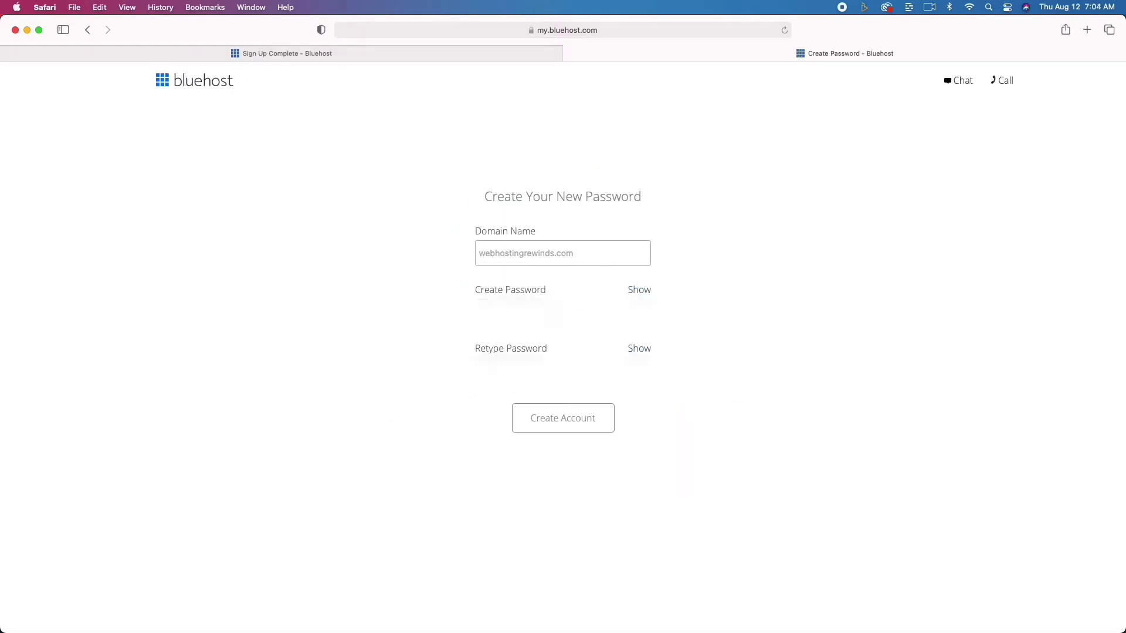
pyautogui.click(562, 311)
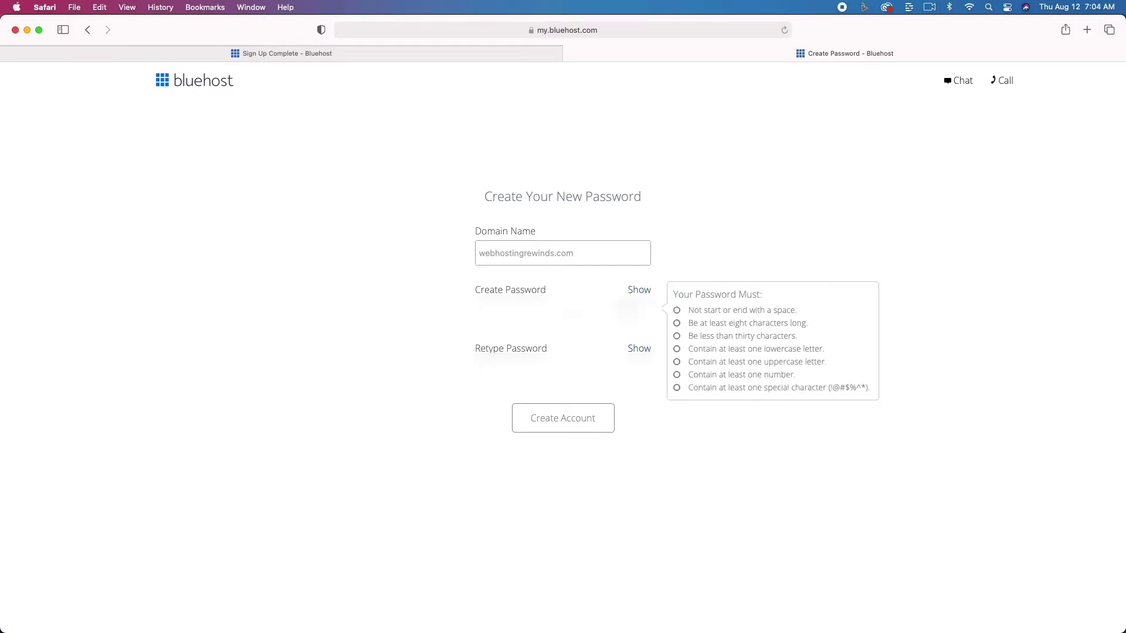
pyautogui.write('********')
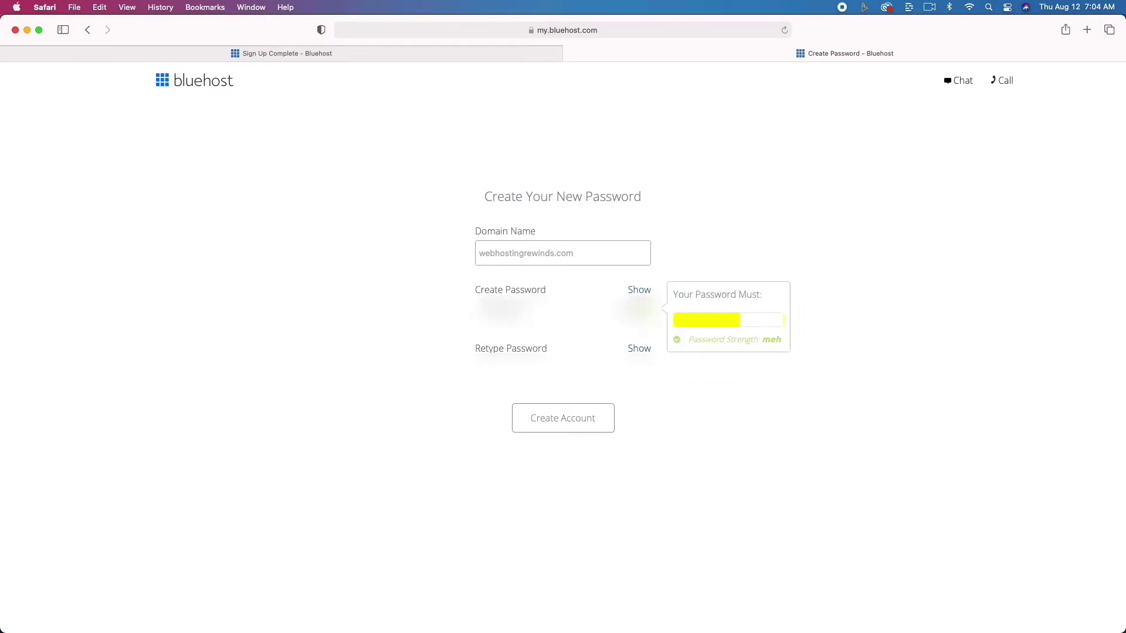
pyautogui.press('Tab')
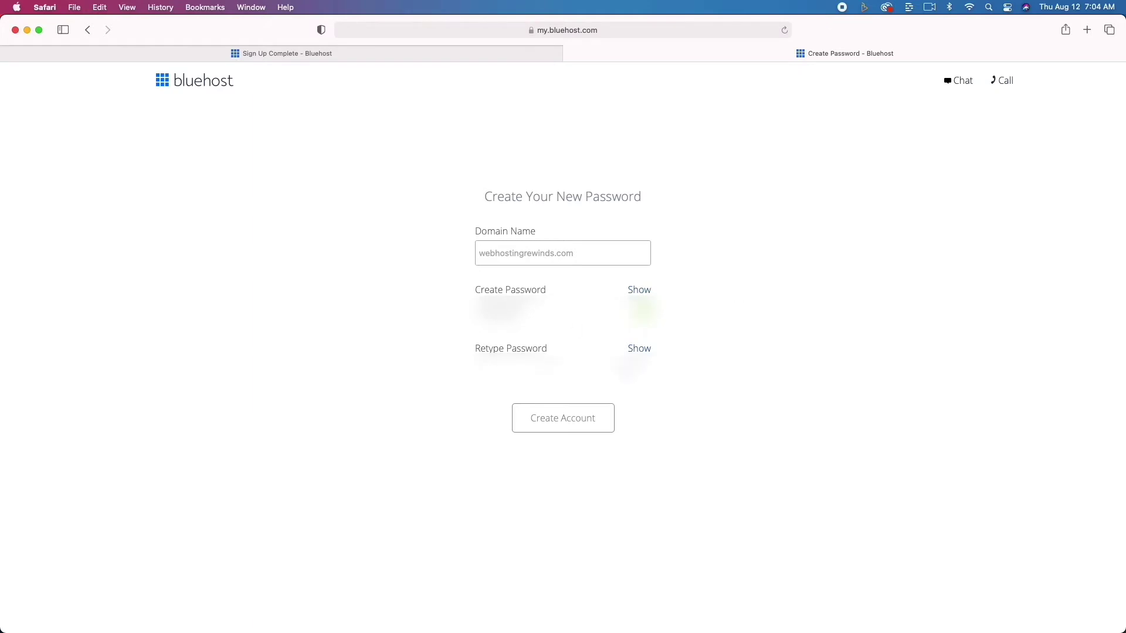
pyautogui.write('********')
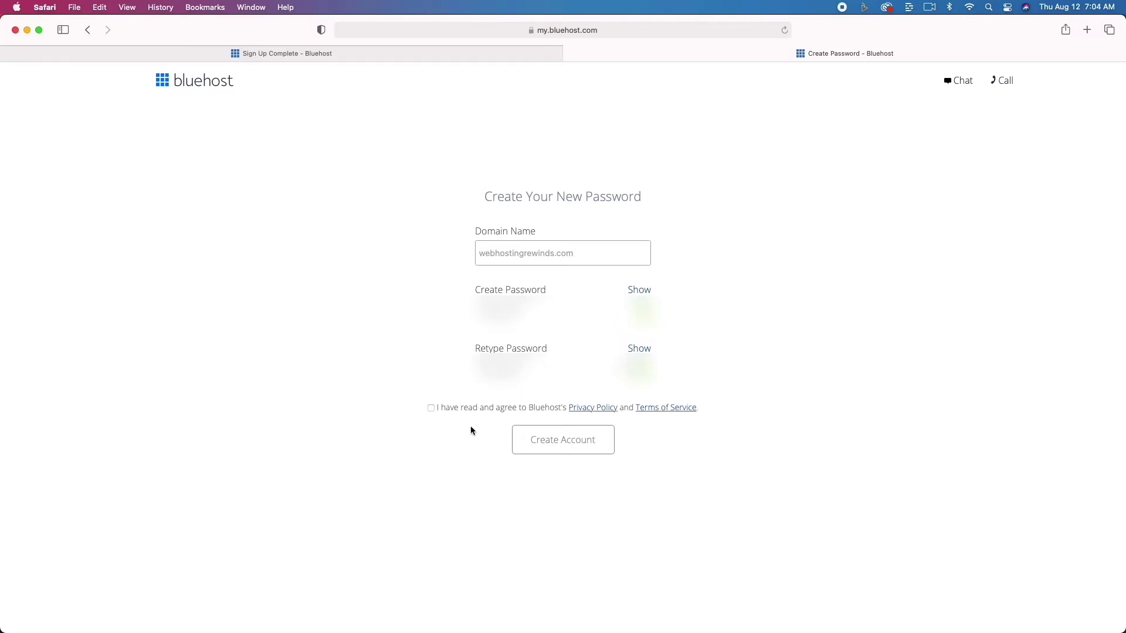
pyautogui.click(431, 408)
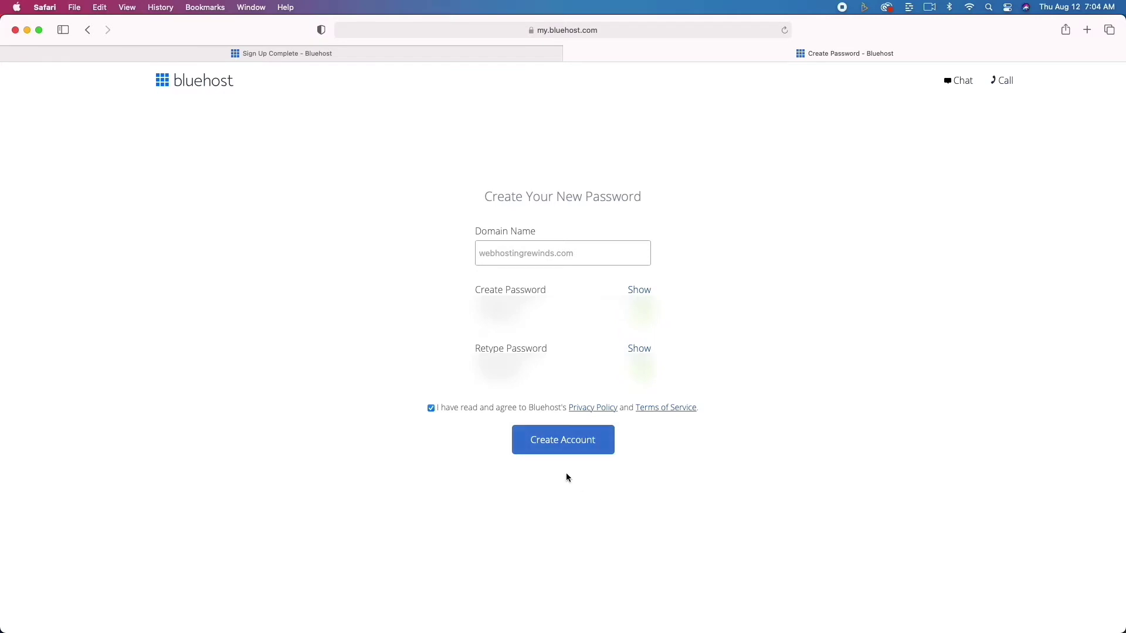
pyautogui.click(563, 450)
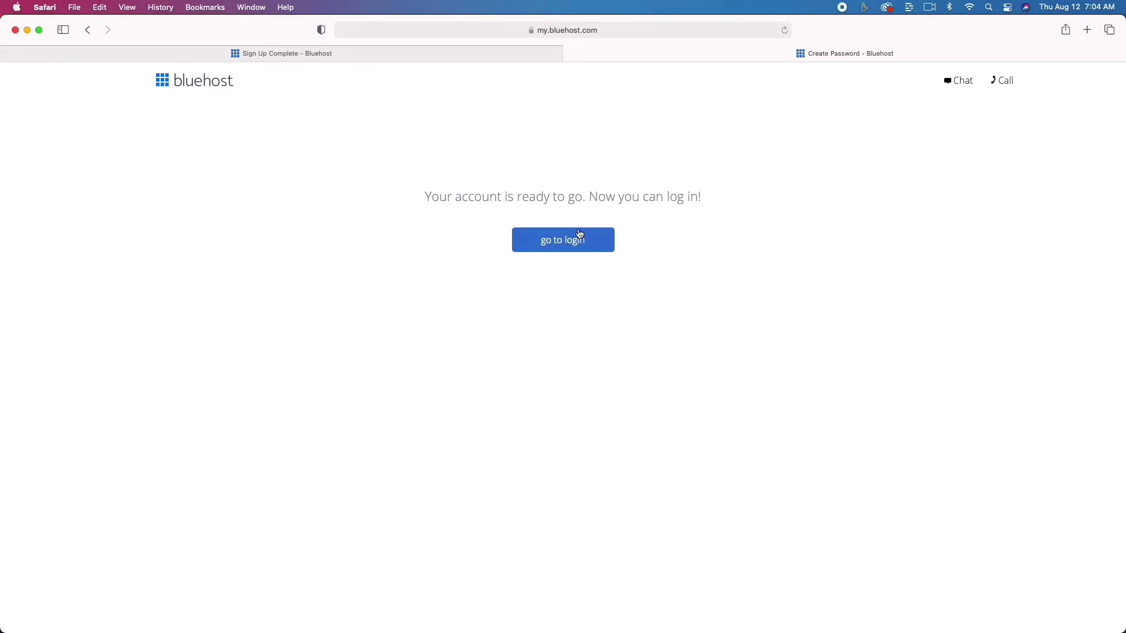
# - Log in to the Bluehost hosting account with the account password, declining to save the password in the browser
pyautogui.click(565, 245)
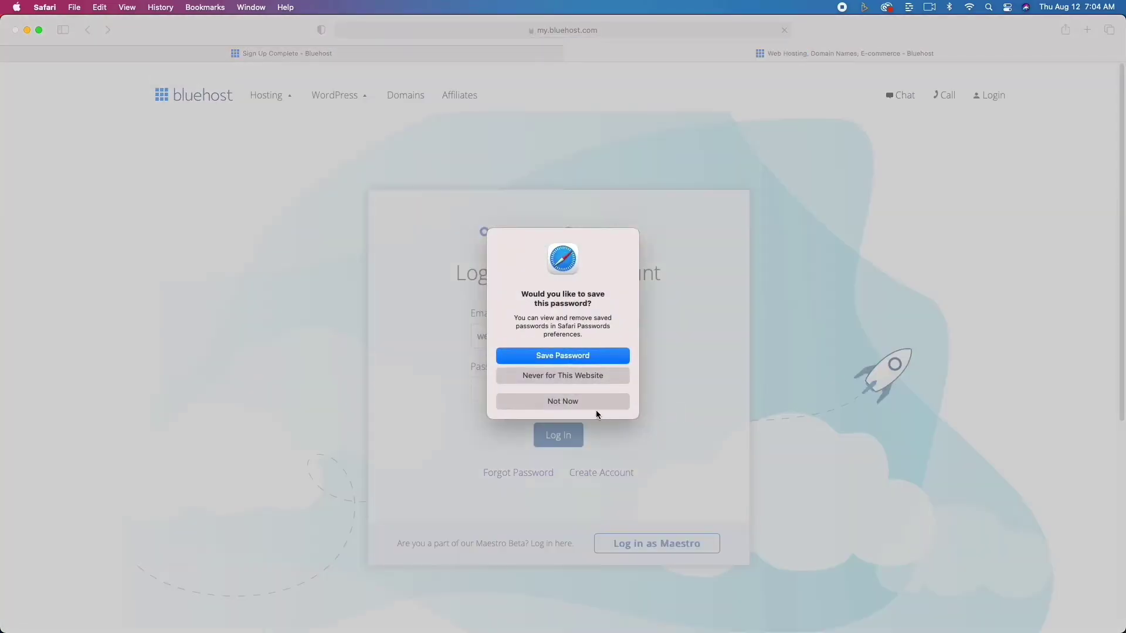
pyautogui.click(563, 401)
pyautogui.click(574, 387)
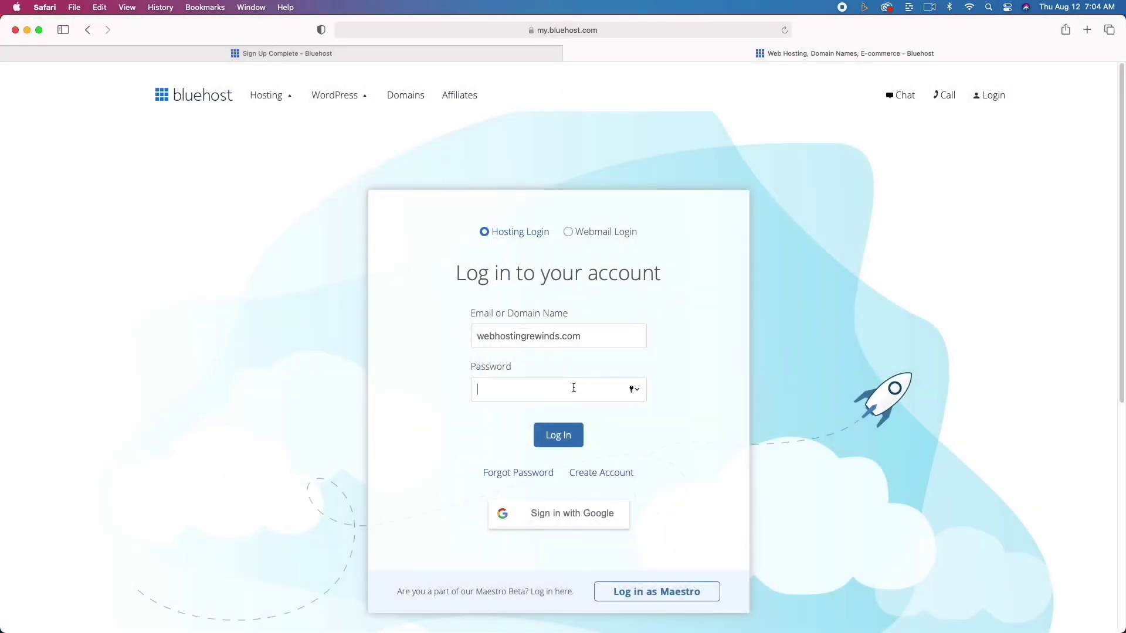
pyautogui.write('********')
pyautogui.click(567, 439)
pyautogui.click(607, 404)
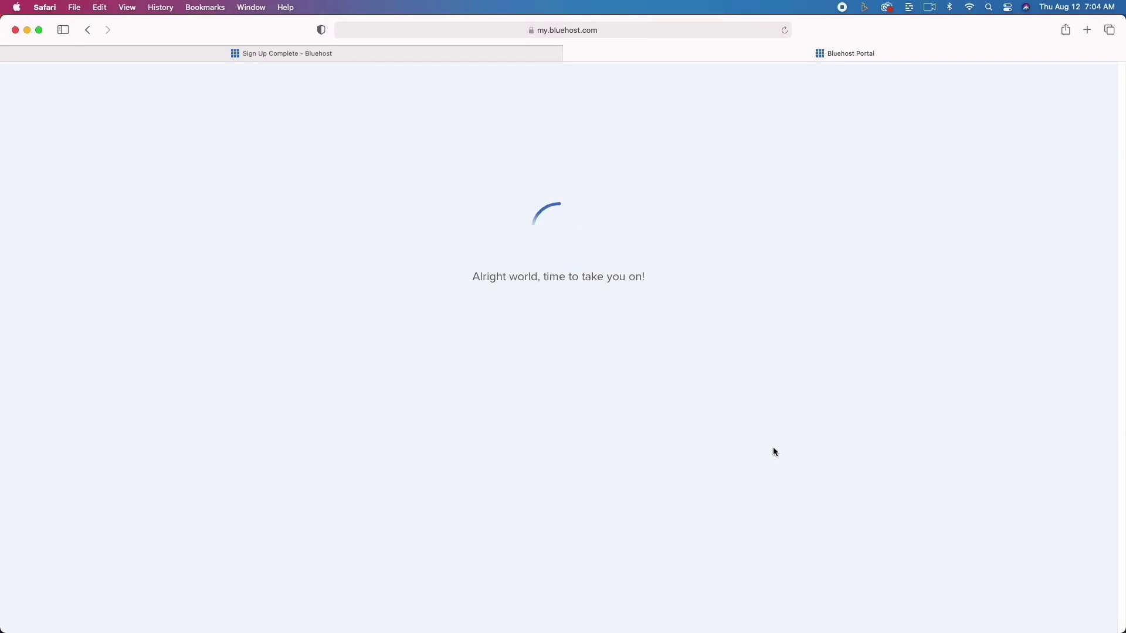
# - Choose "No help needed" for building the site and skip the questions about site kind and website-creation comfort
pyautogui.click(569, 486)
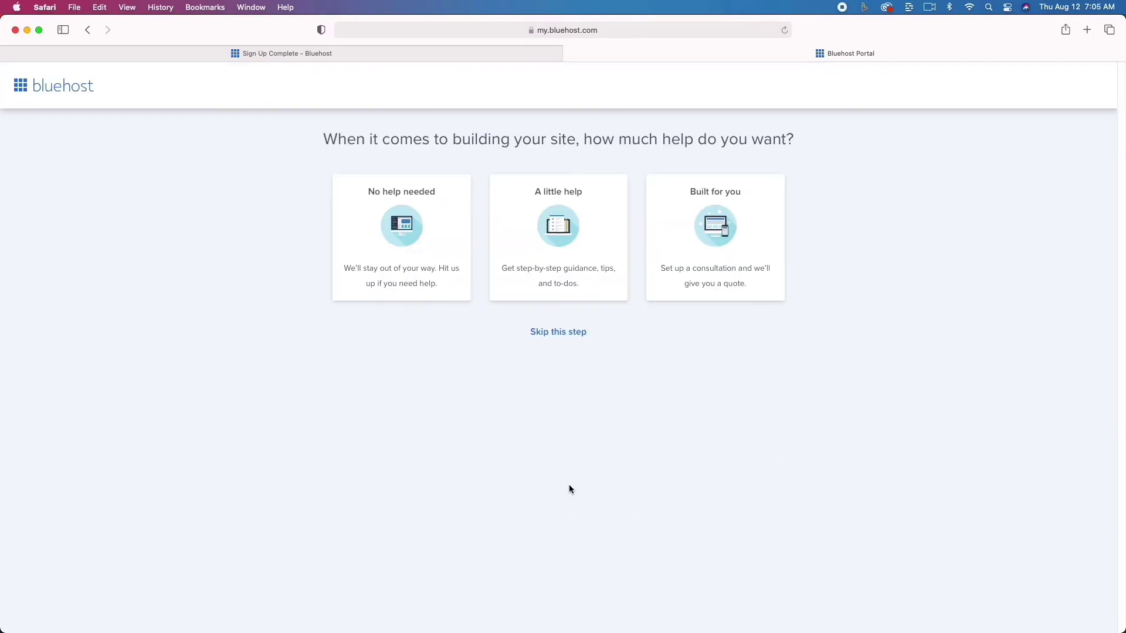
pyautogui.click(400, 234)
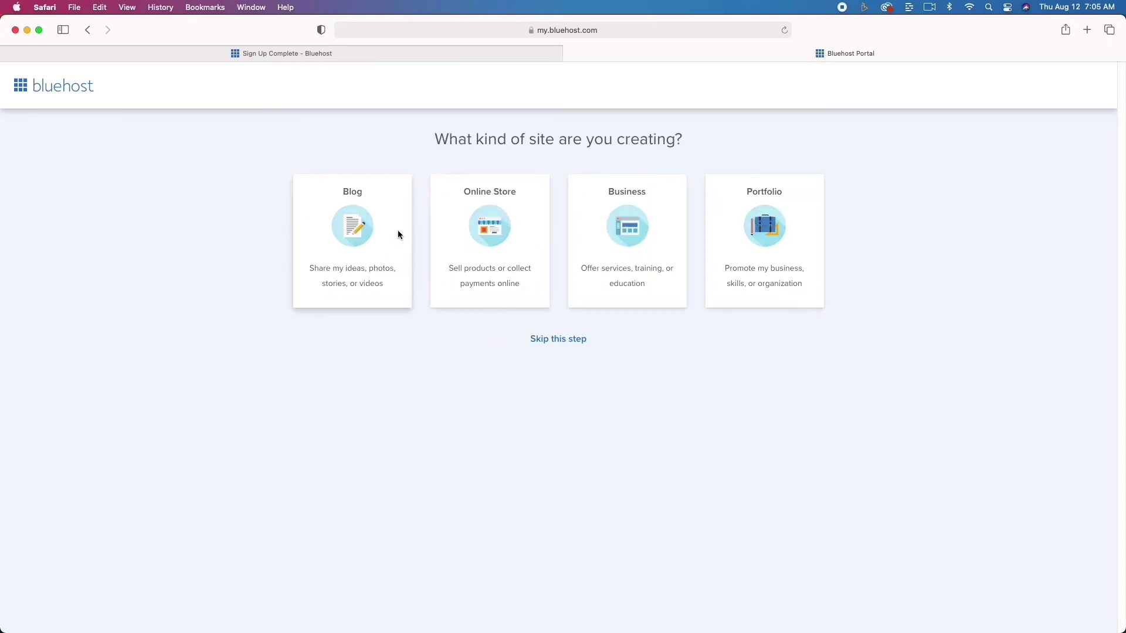
pyautogui.click(553, 339)
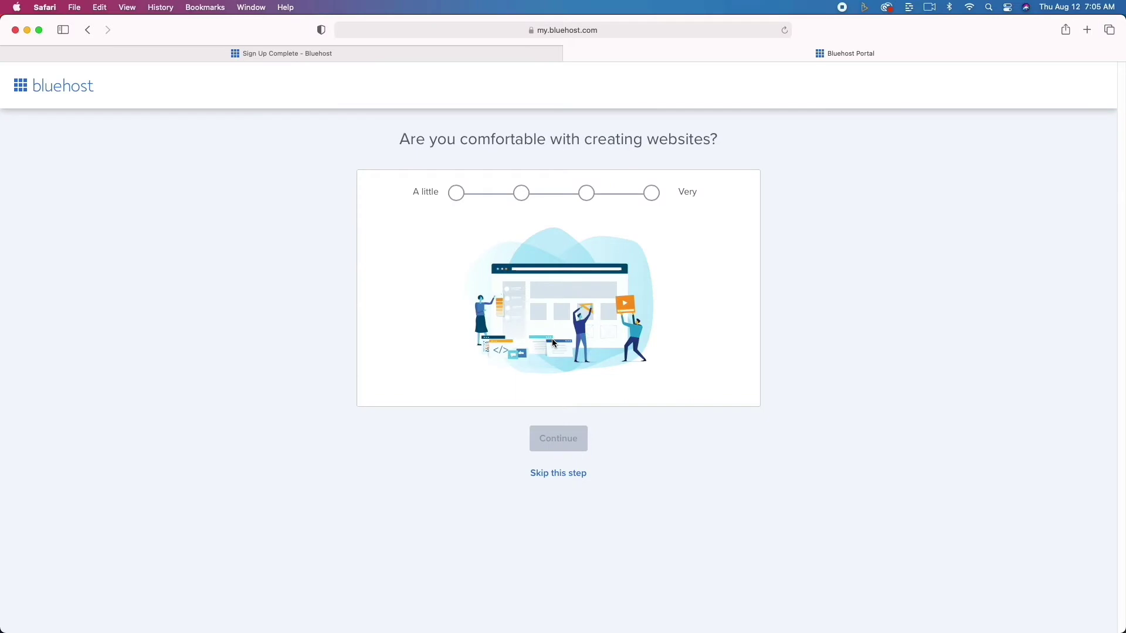
pyautogui.click(573, 475)
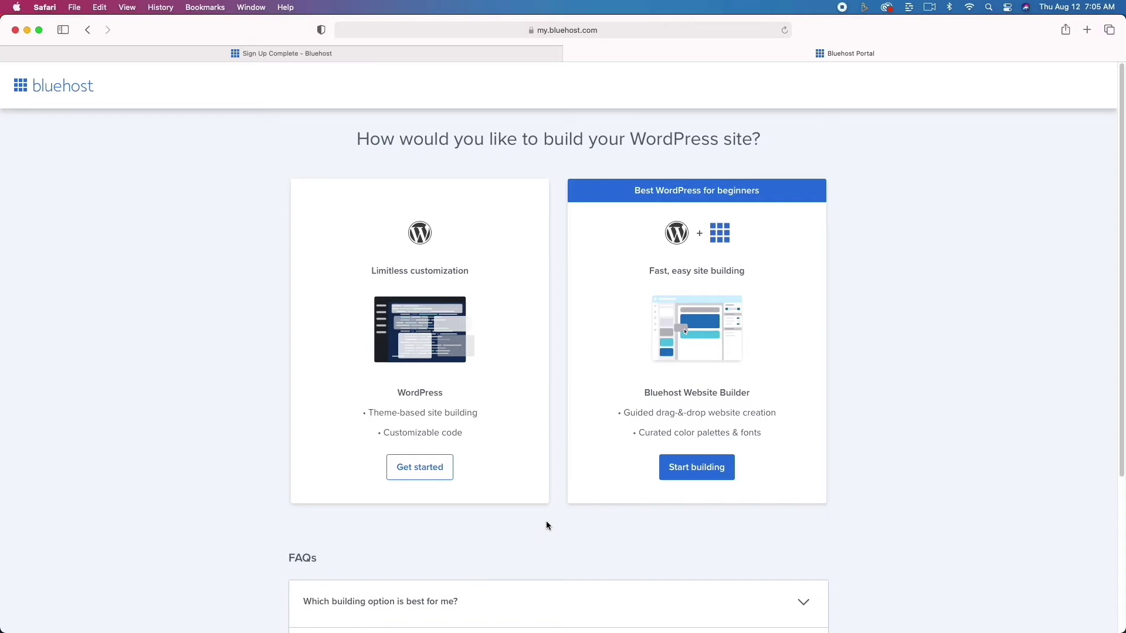
# - Choose WordPress with limitless customization as the building option and skip the site goals and site name questions
pyautogui.scroll(-1, 546, 522)
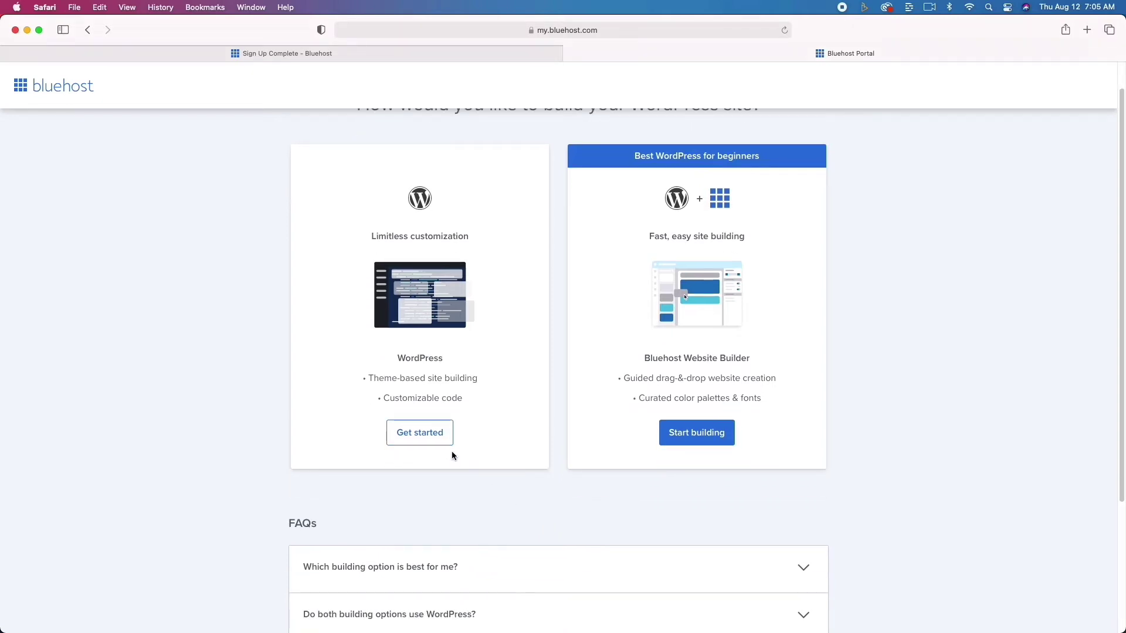
pyautogui.click(425, 432)
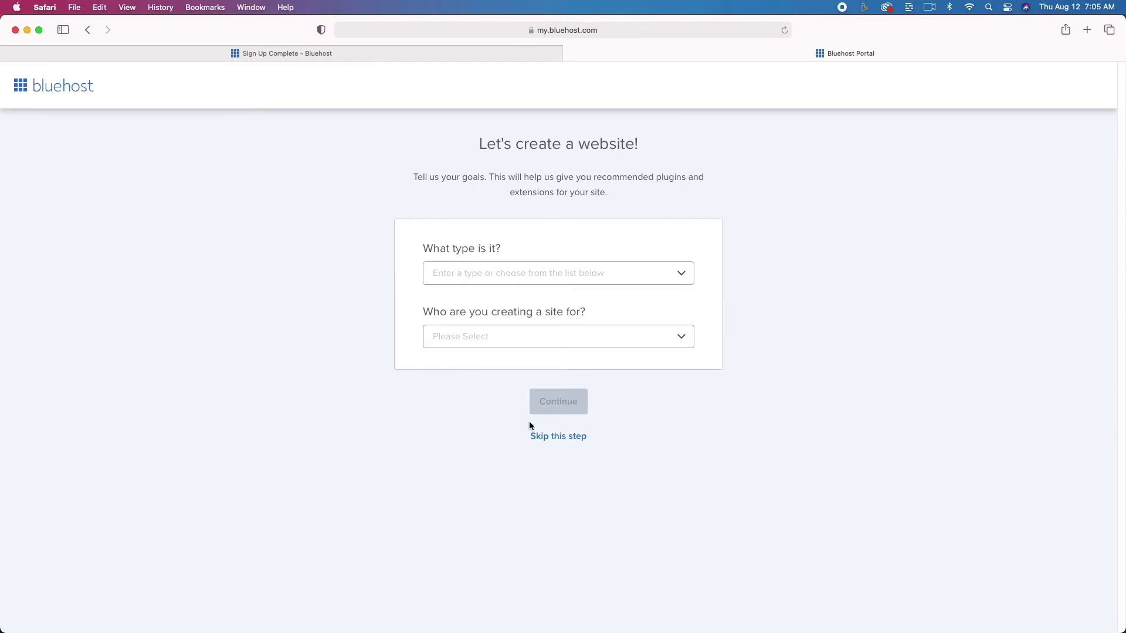
pyautogui.click(573, 437)
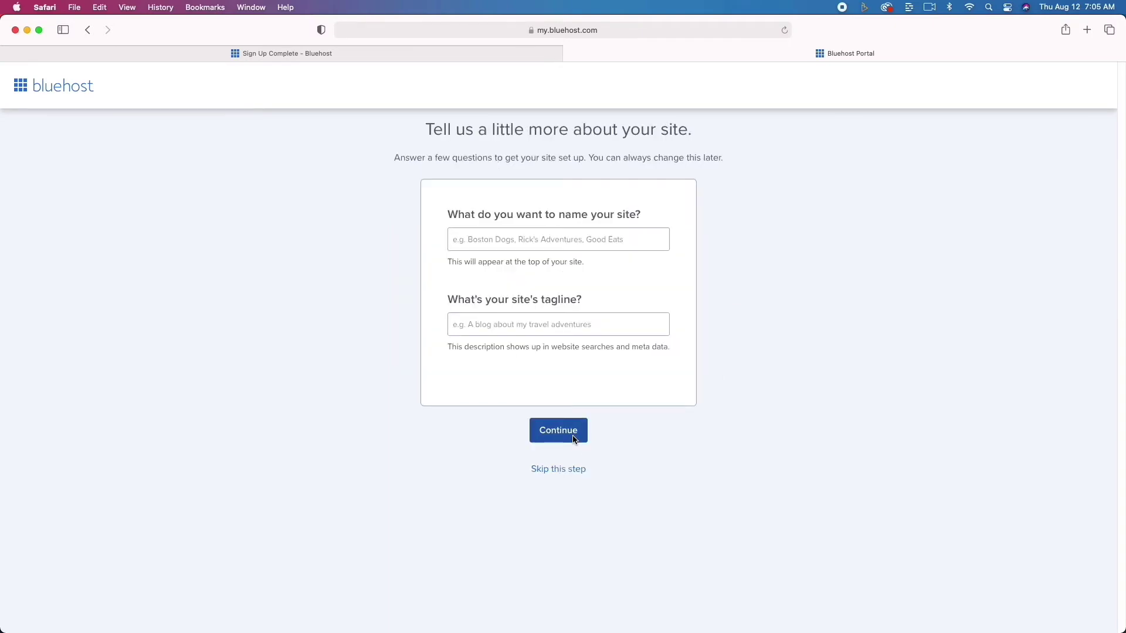
pyautogui.click(565, 469)
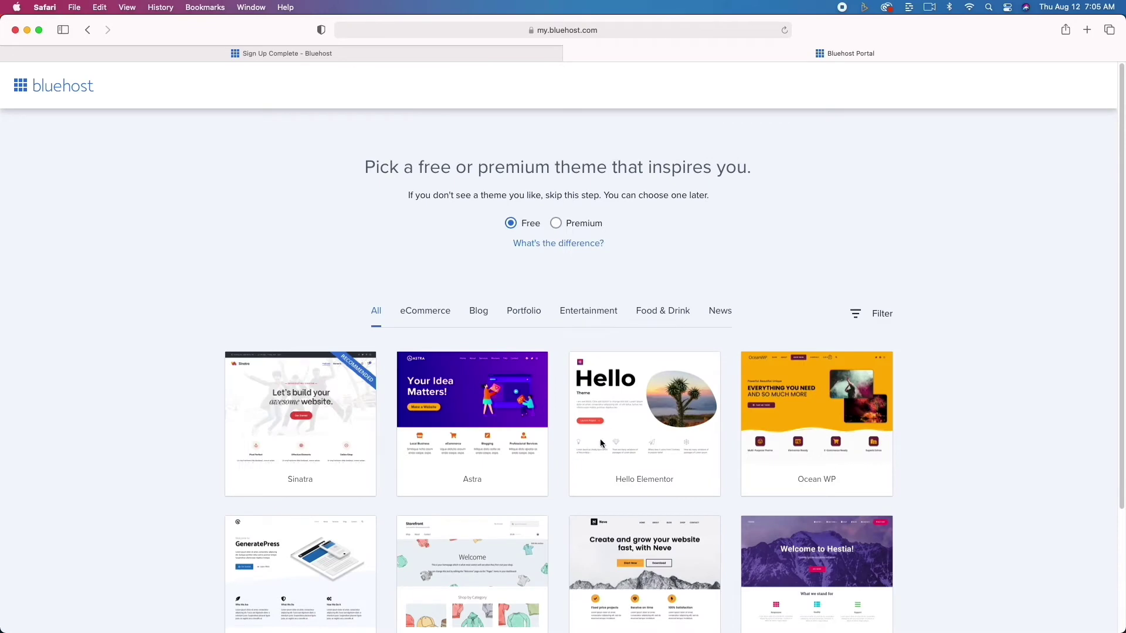
# - Use the free Sinatra theme for the site and log into WordPress from the Bluehost portal home
pyautogui.scroll(-3, 501, 477)
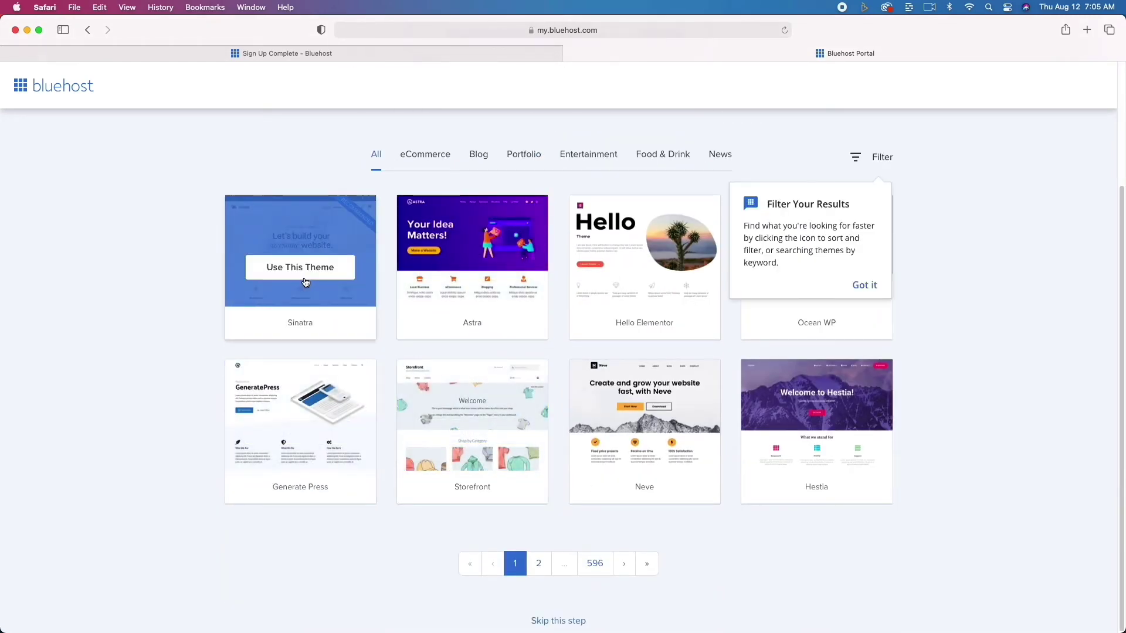
pyautogui.click(306, 281)
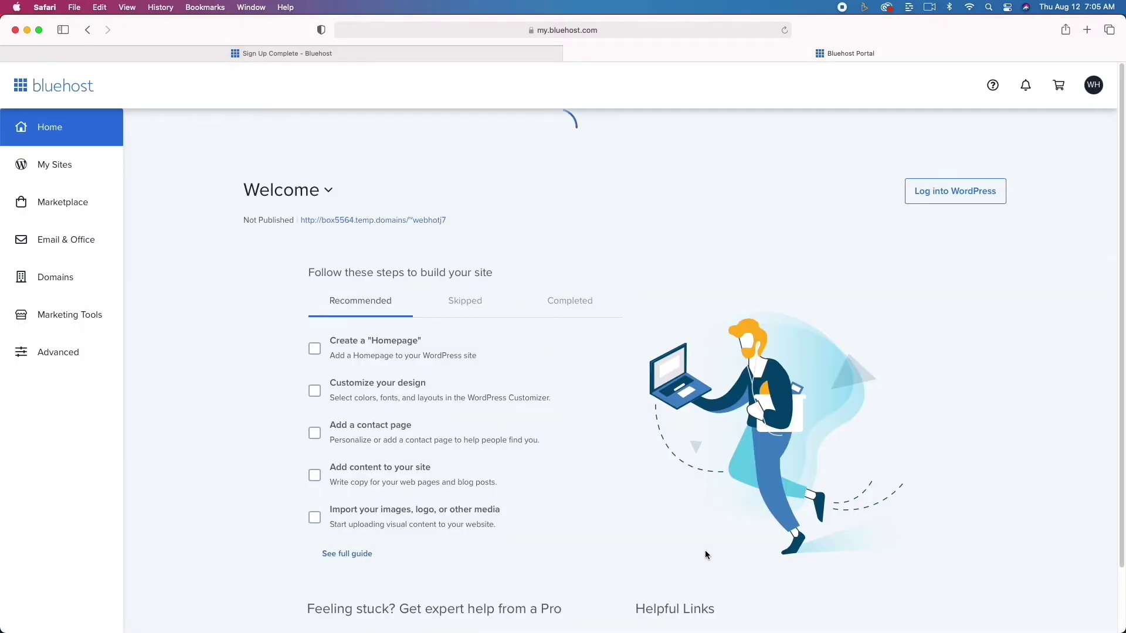
pyautogui.scroll(-1, 705, 554)
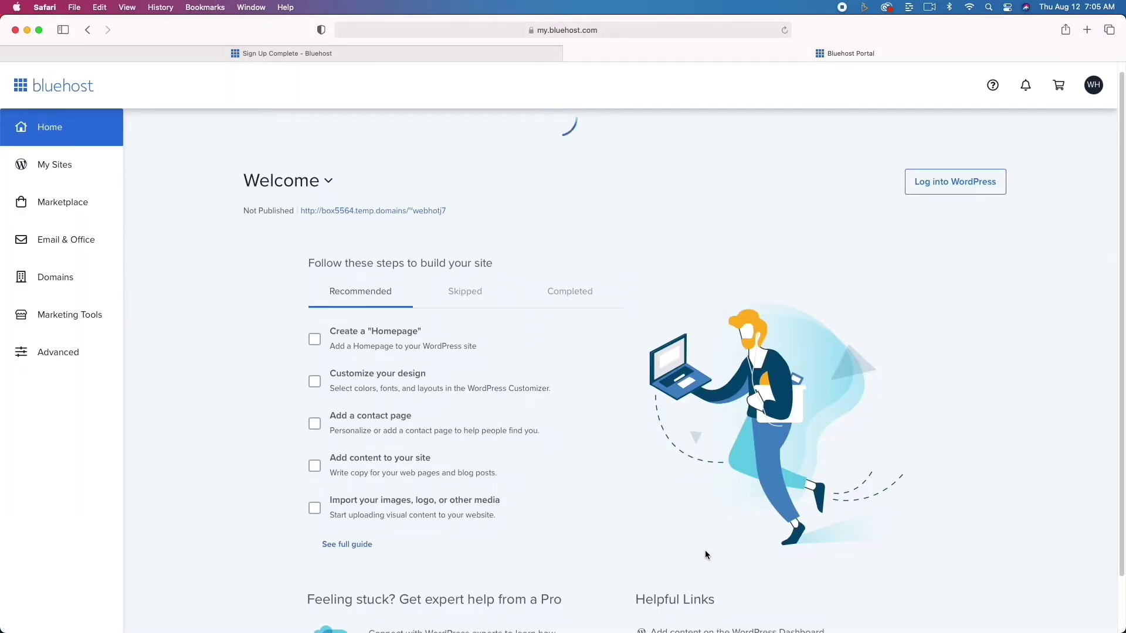
pyautogui.scroll(-3, 706, 553)
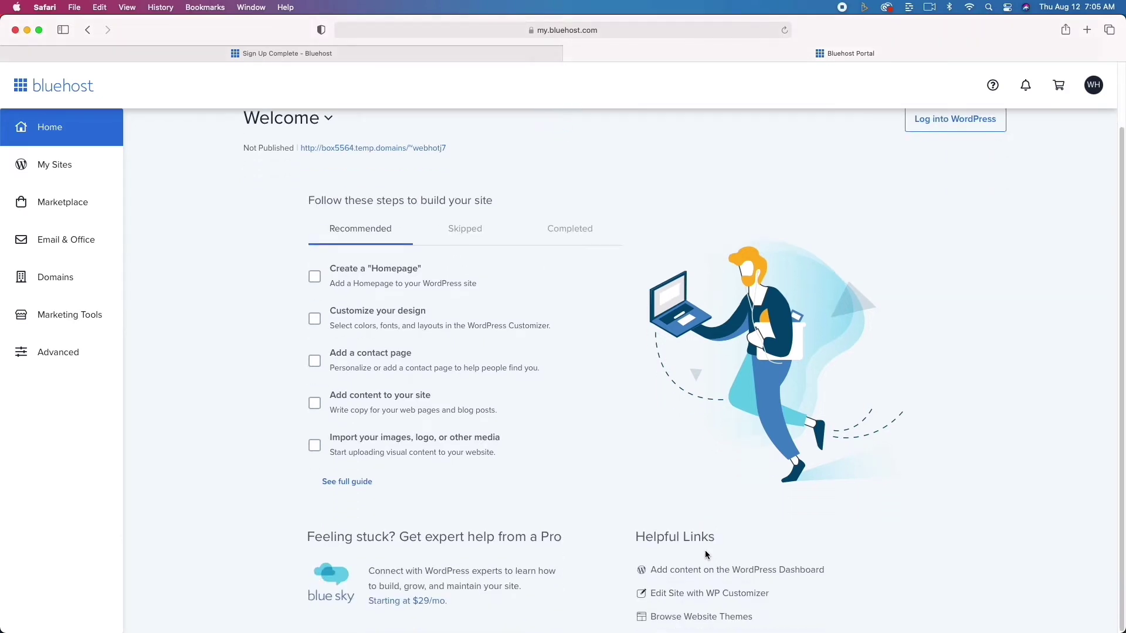
pyautogui.scroll(4, 705, 553)
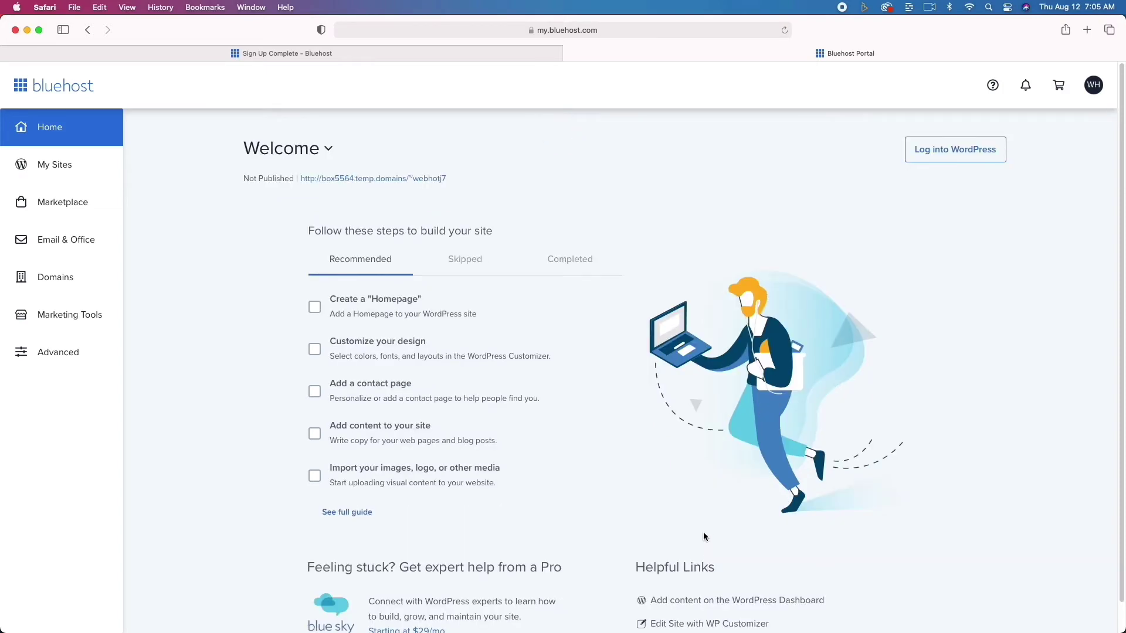
pyautogui.click(972, 148)
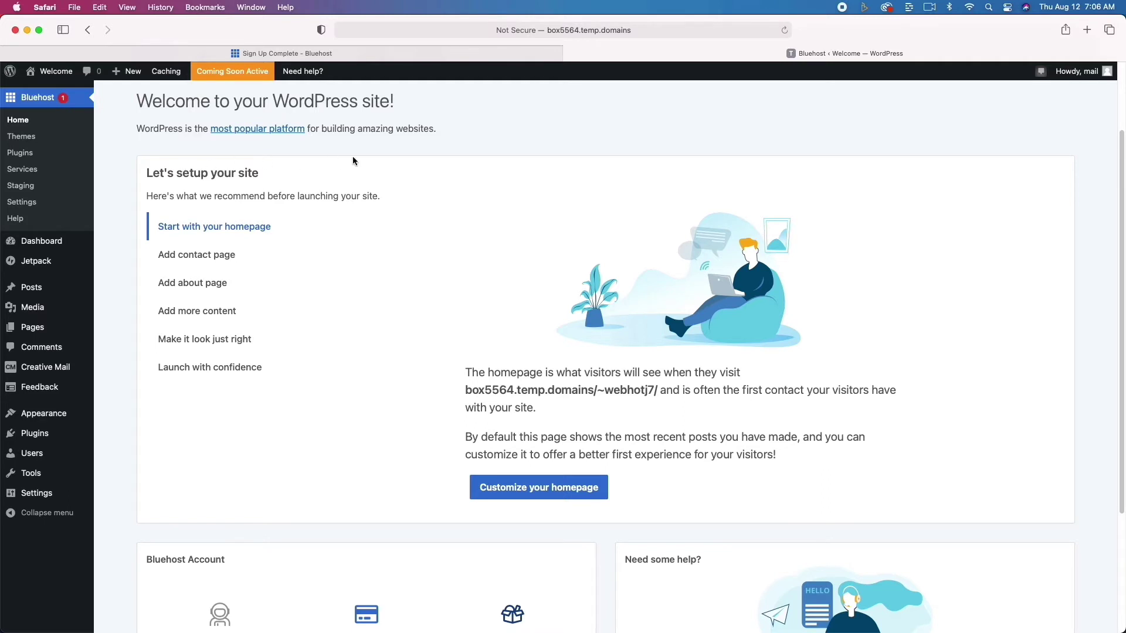
# - View the site's front page, return to the WordPress admin and look at the Bluehost Staging page
pyautogui.click(51, 72)
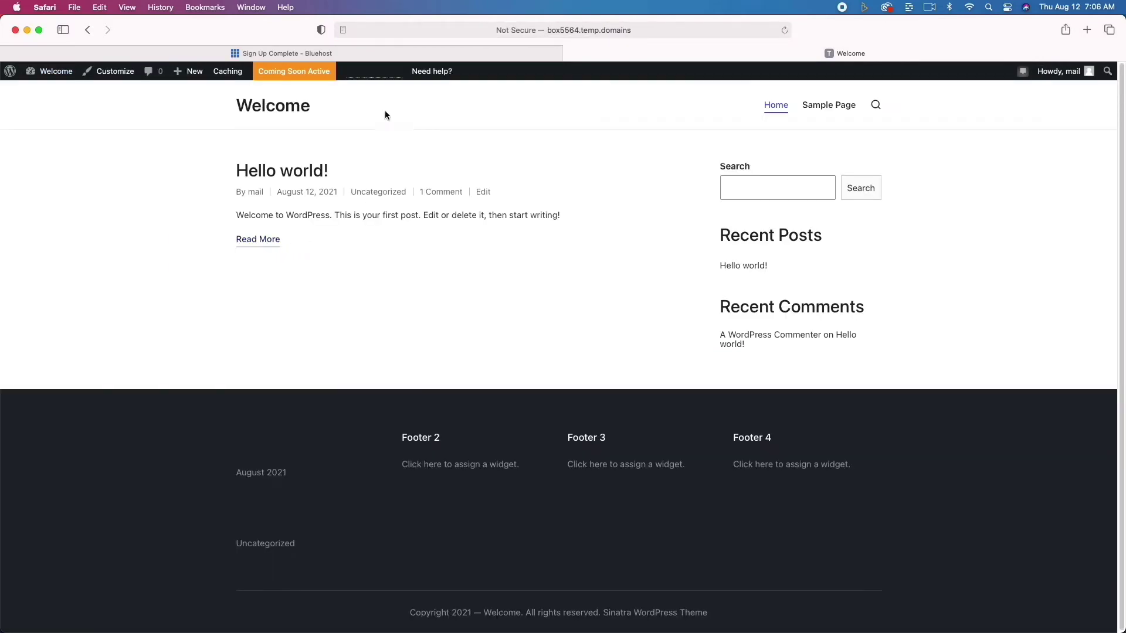
pyautogui.click(87, 30)
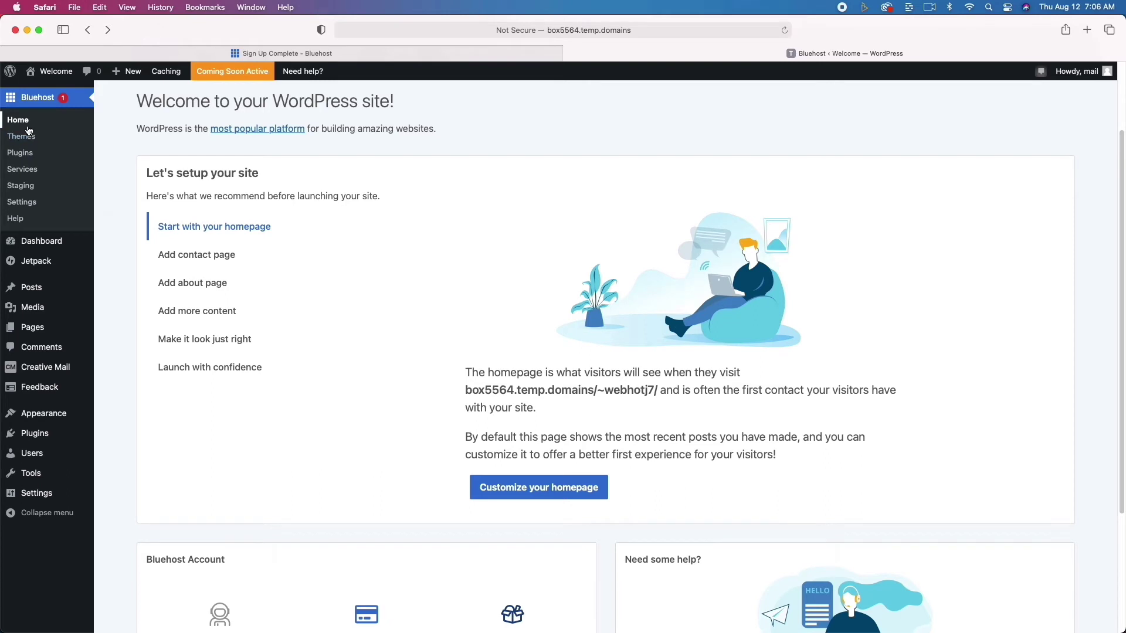
pyautogui.click(25, 187)
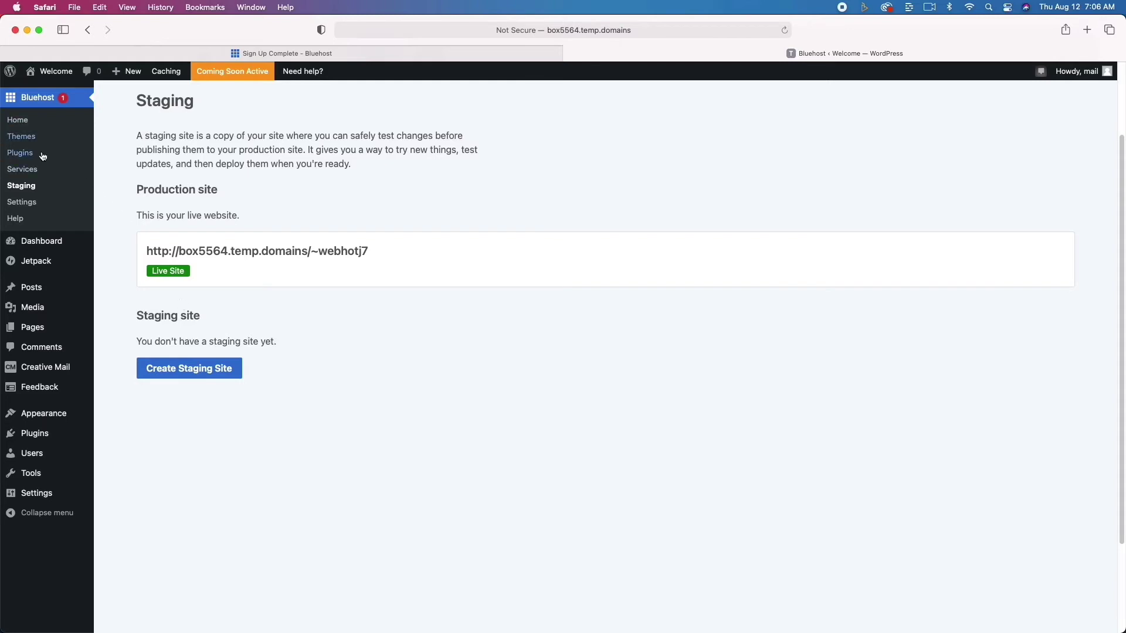
# - Deactivate the Bluehost and Creative Mail by Constant Contact plugins together with a bulk action
pyautogui.click(35, 433)
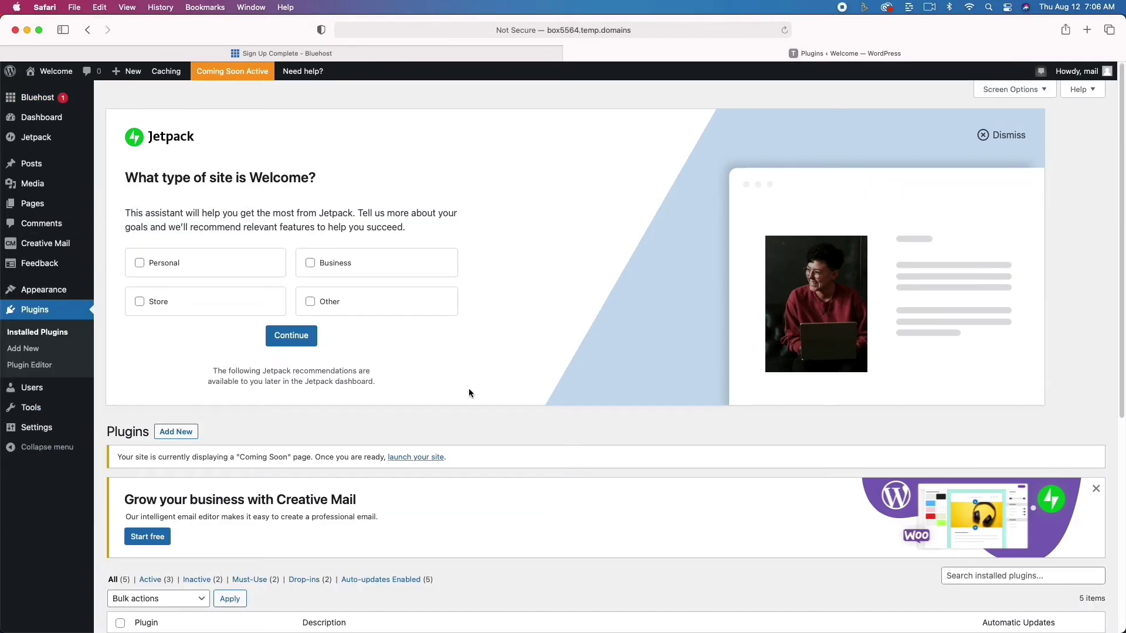
pyautogui.scroll(-6, 449, 408)
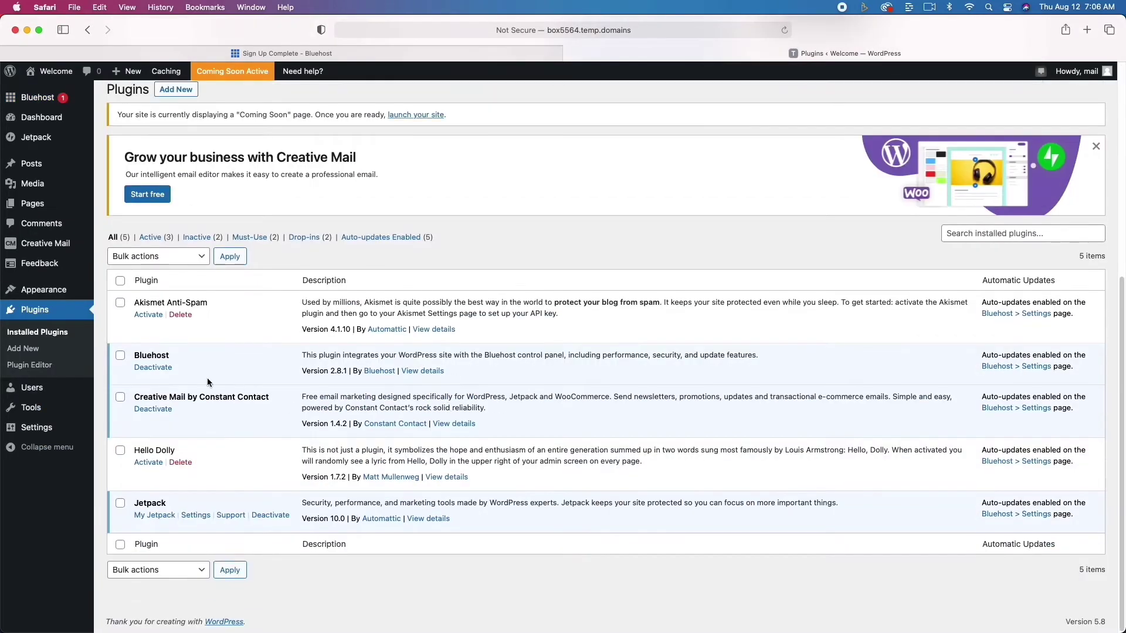
pyautogui.click(120, 356)
pyautogui.click(122, 398)
pyautogui.click(197, 256)
pyautogui.click(173, 278)
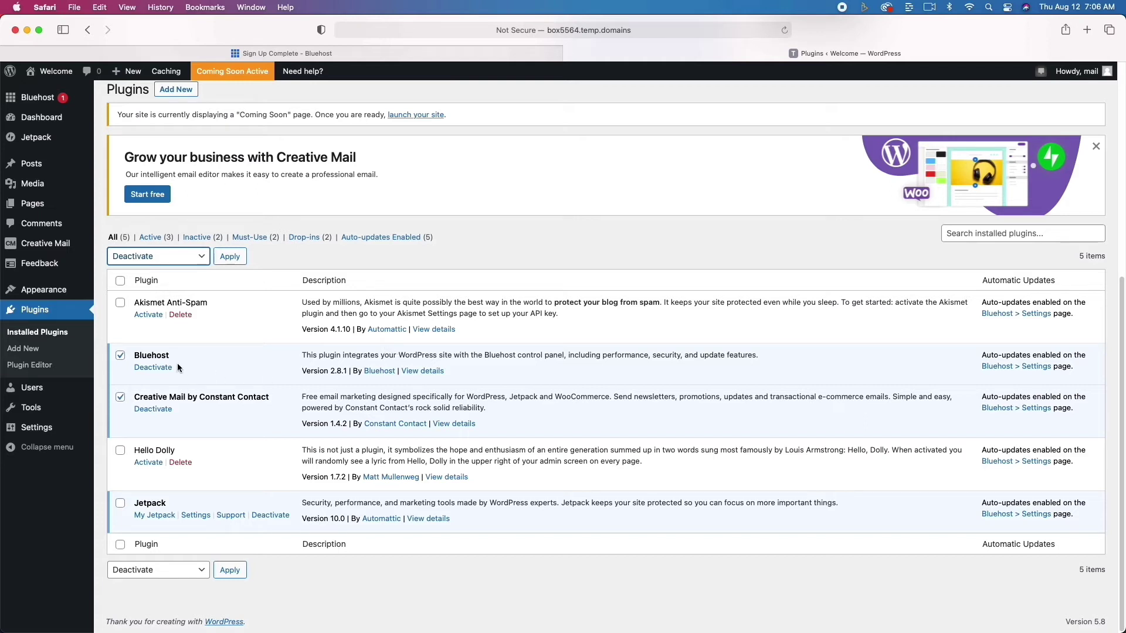
pyautogui.click(231, 258)
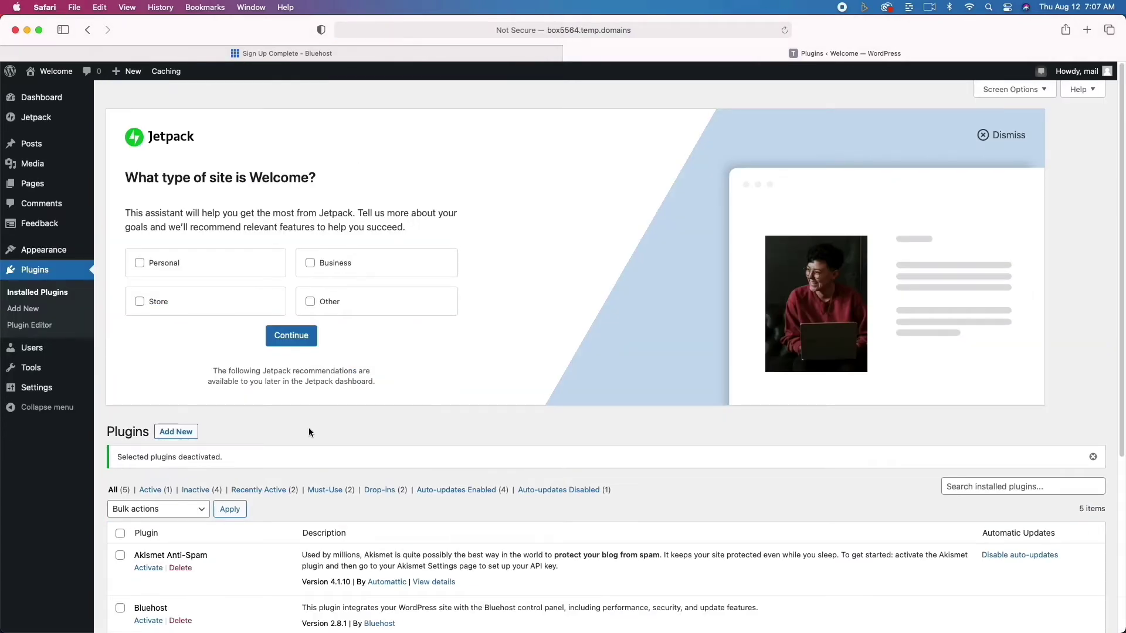
# - Delete the Akismet Anti-Spam and Bluehost plugins from the installed plugins
pyautogui.scroll(-5, 310, 432)
pyautogui.scroll(-1, 310, 432)
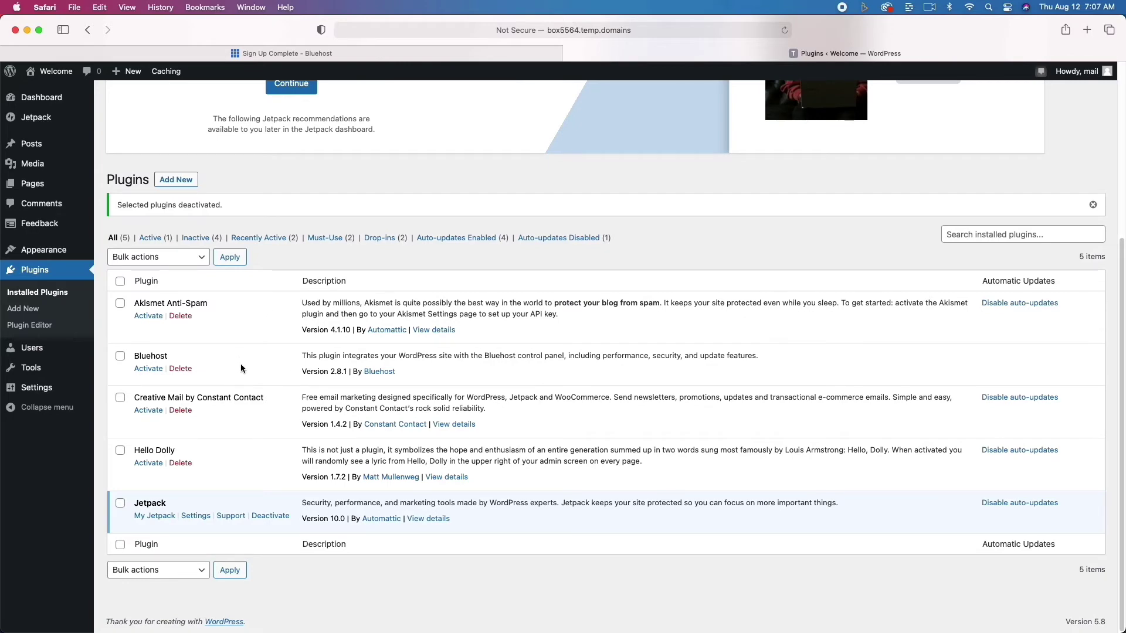
pyautogui.click(178, 316)
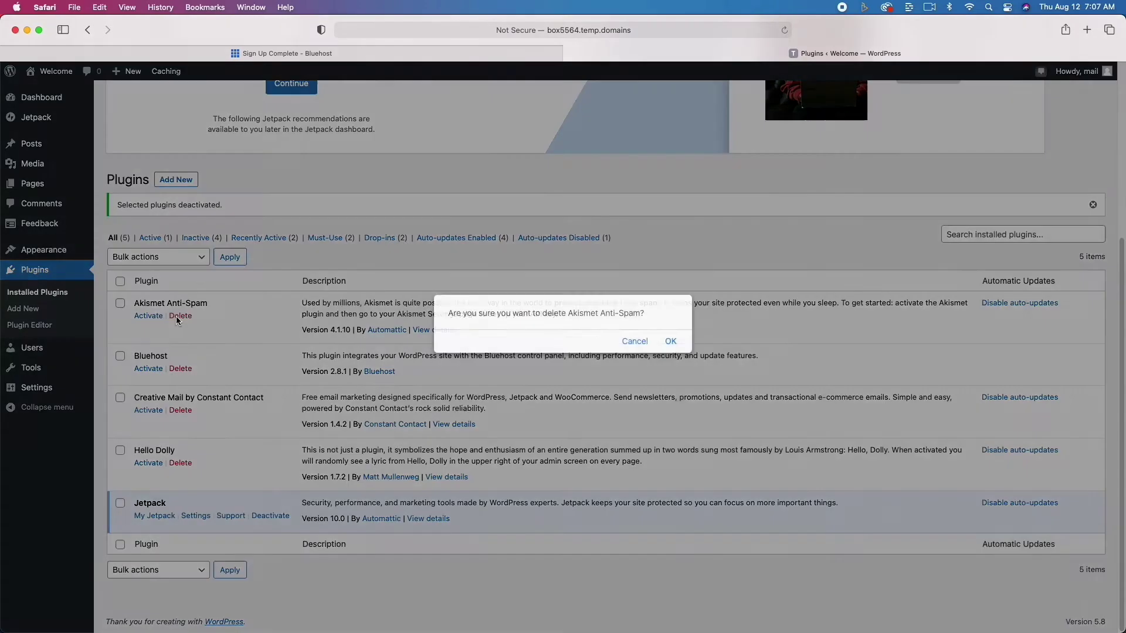
pyautogui.click(670, 342)
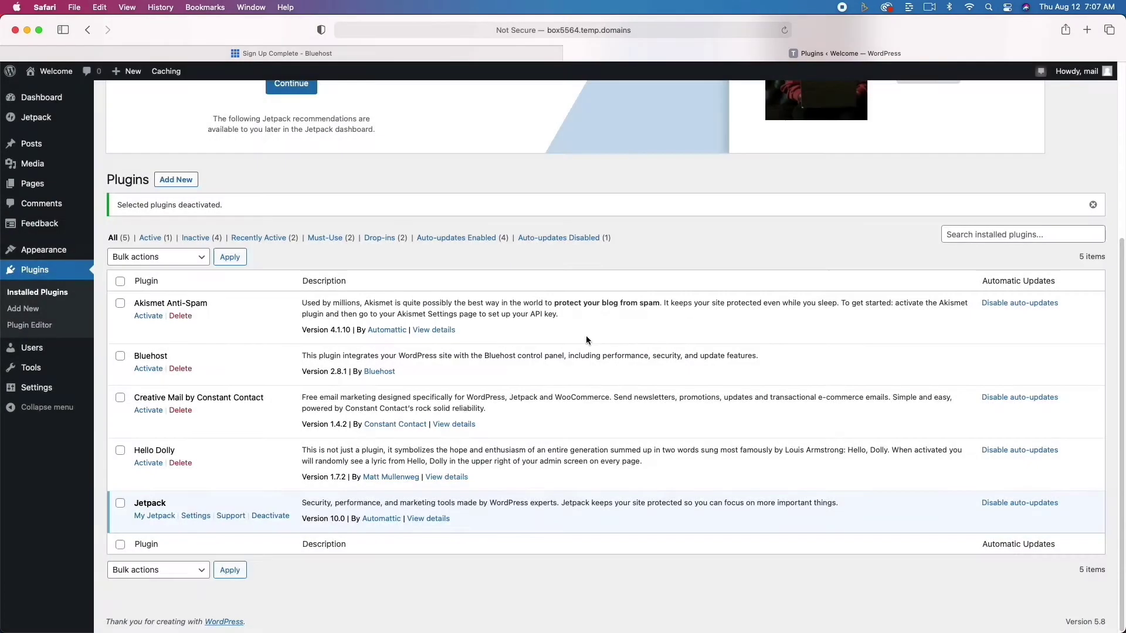
pyautogui.click(189, 370)
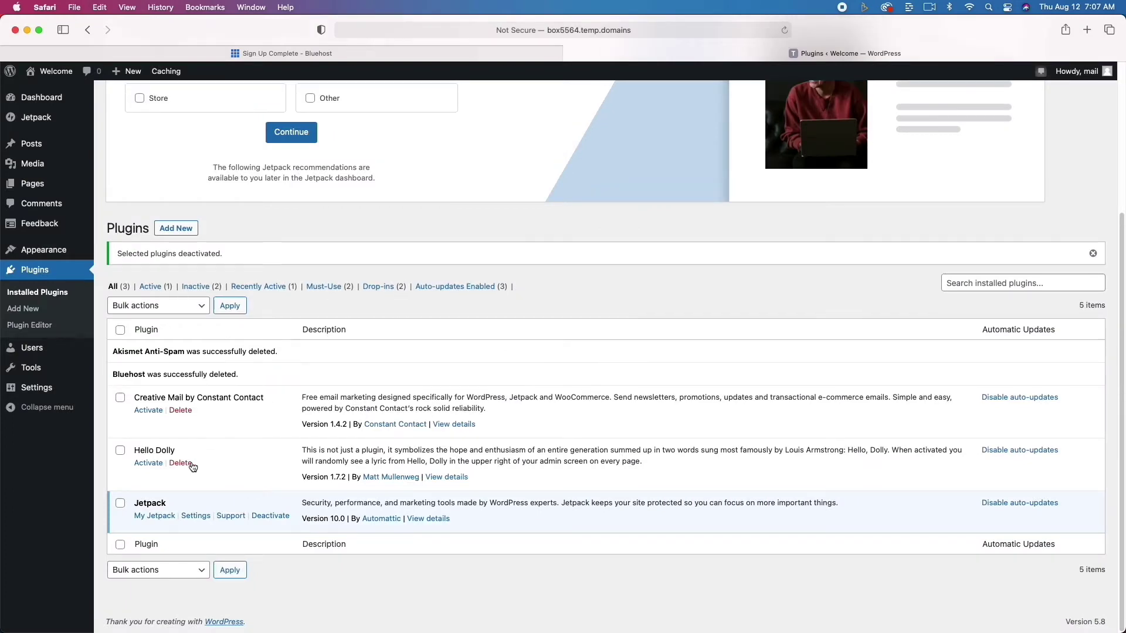
# - Delete the Creative Mail by Constant Contact and Hello Dolly plugins from the installed plugins
pyautogui.click(181, 411)
pyautogui.click(671, 348)
pyautogui.click(183, 464)
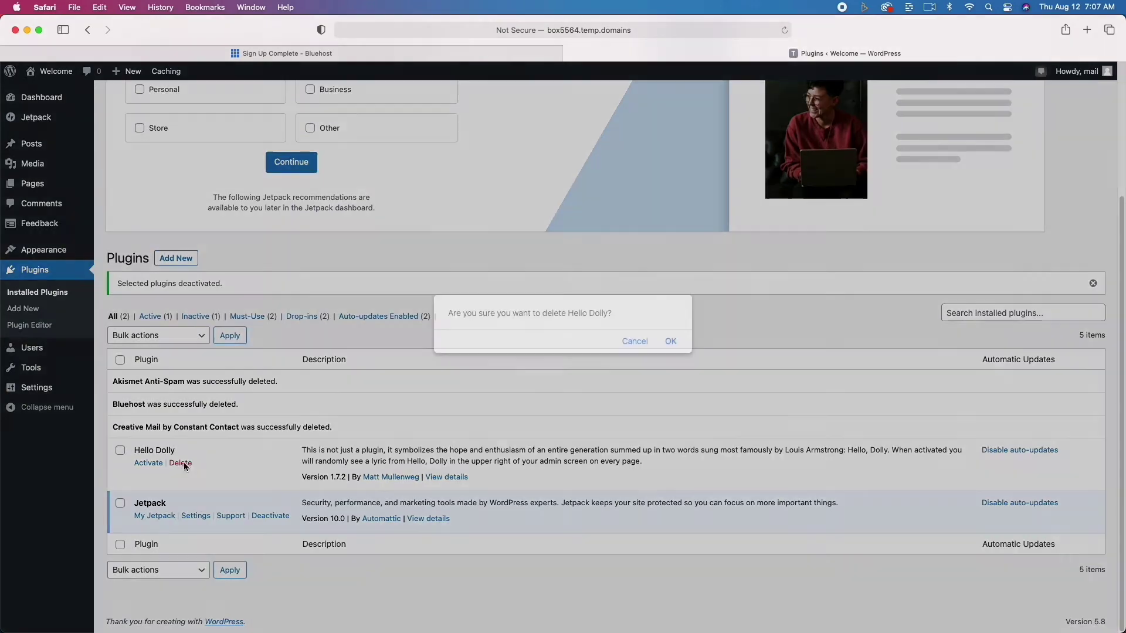
pyautogui.click(673, 342)
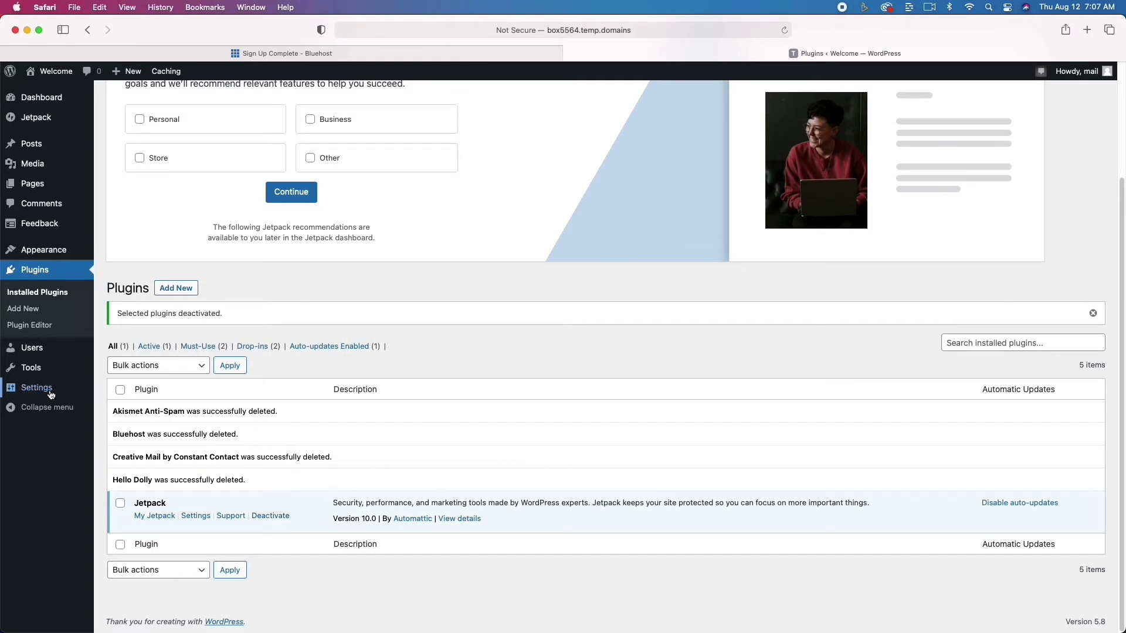
pyautogui.moveTo(47, 391)
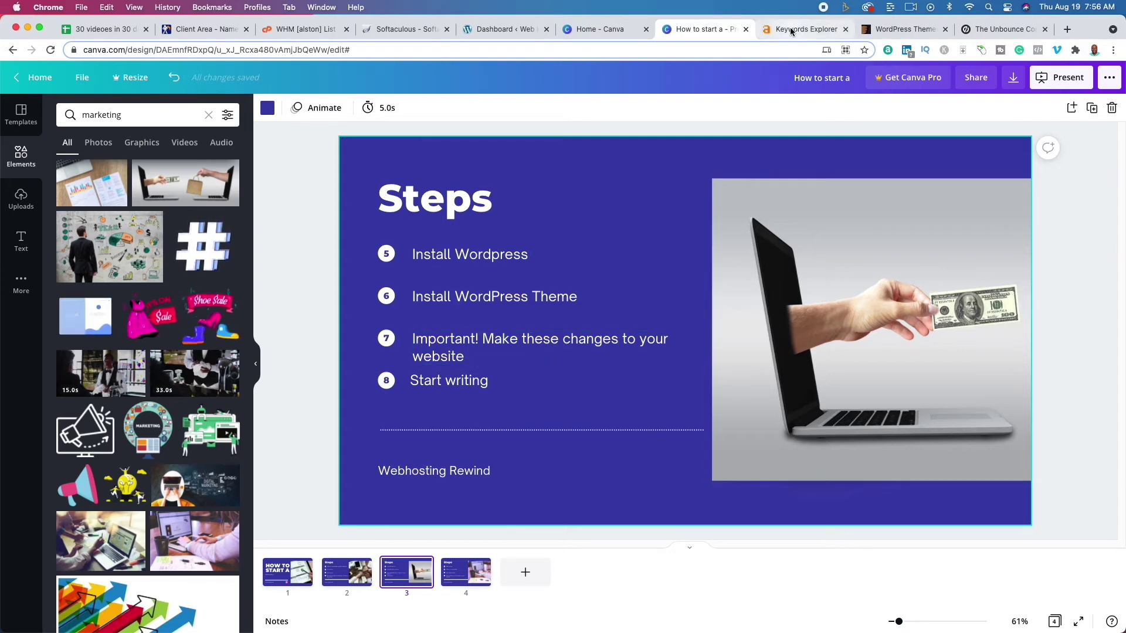
# - Look at the ThemeForest home page and browse the posts on the Unbounce blog
pyautogui.click(903, 28)
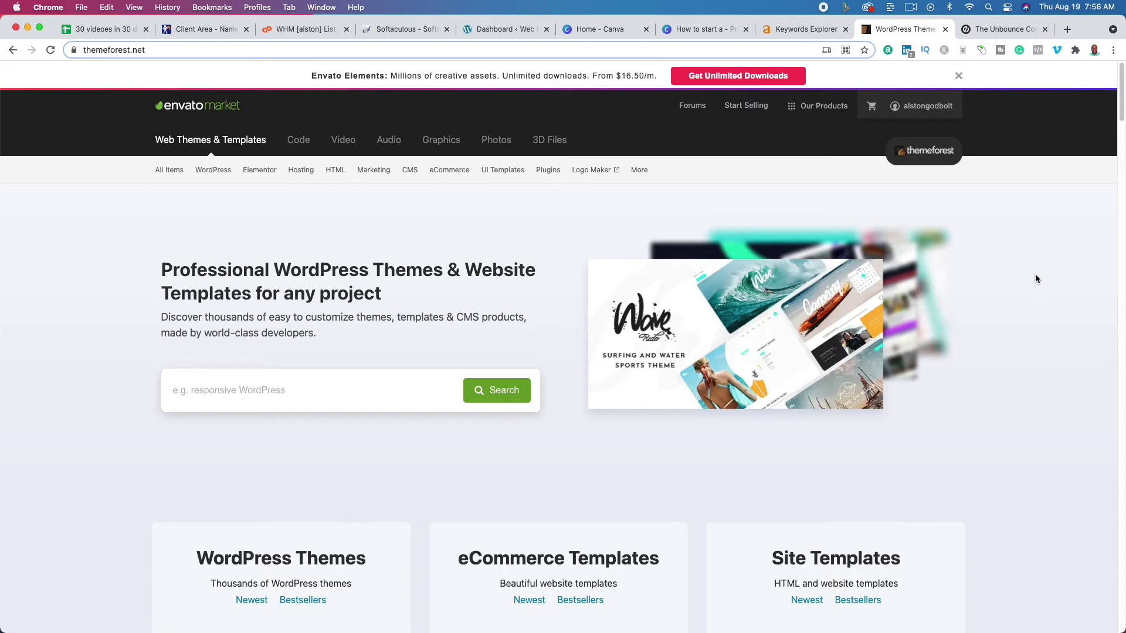
pyautogui.click(996, 29)
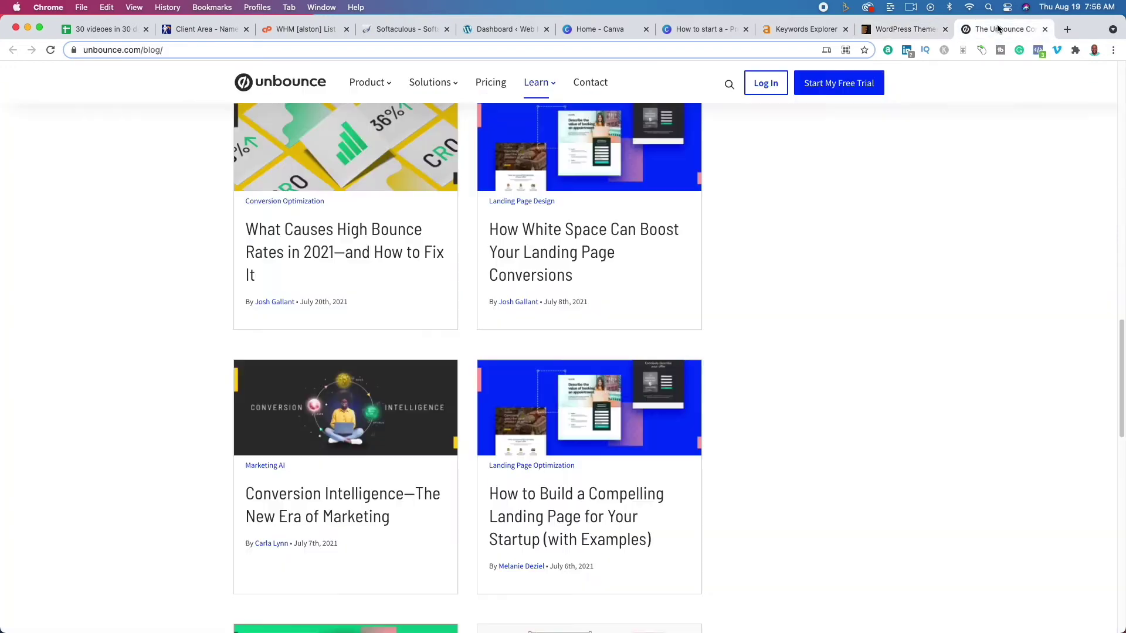
pyautogui.scroll(15, 762, 421)
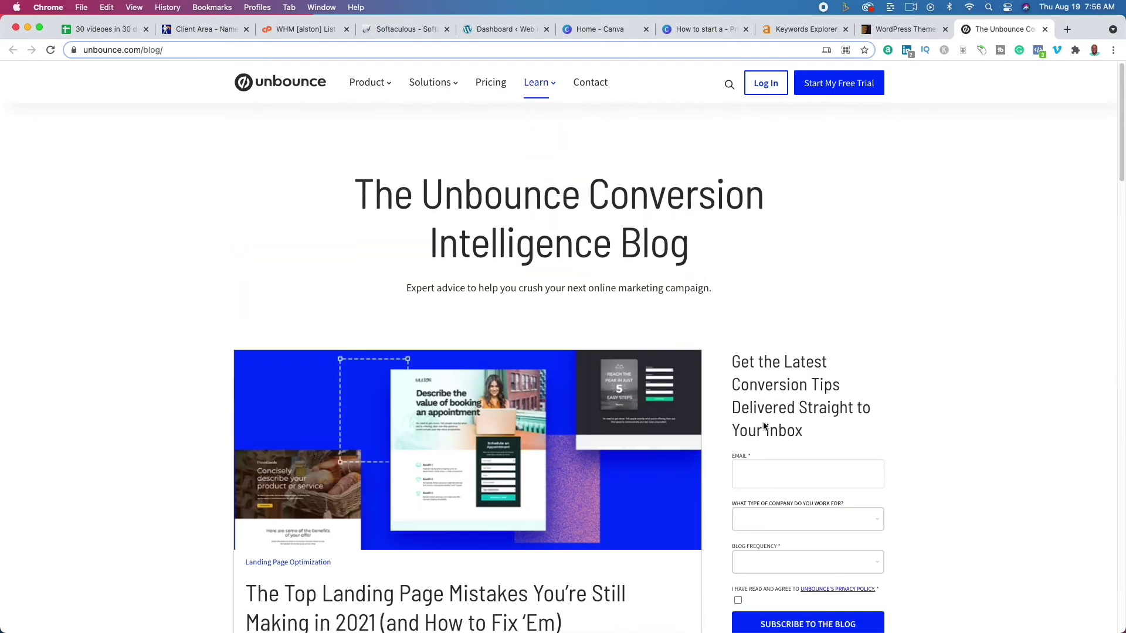
pyautogui.scroll(-5, 763, 421)
pyautogui.scroll(-4, 762, 423)
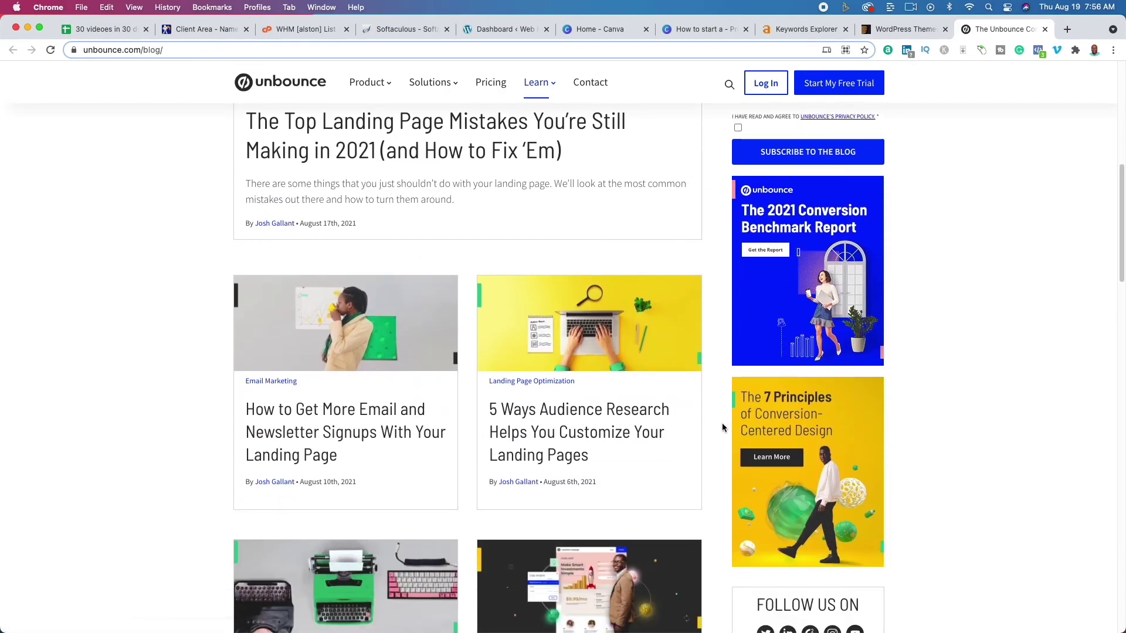
# - Search ThemeForest for "marketing" and look through the themes and their prices
pyautogui.click(916, 31)
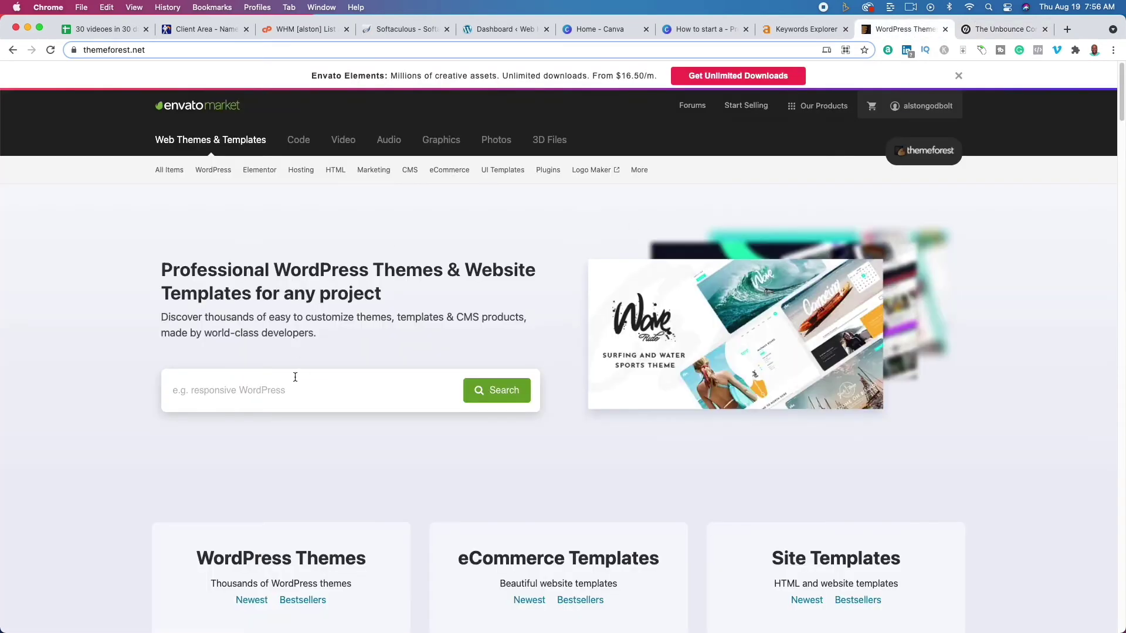
pyautogui.click(281, 396)
pyautogui.write('marketing')
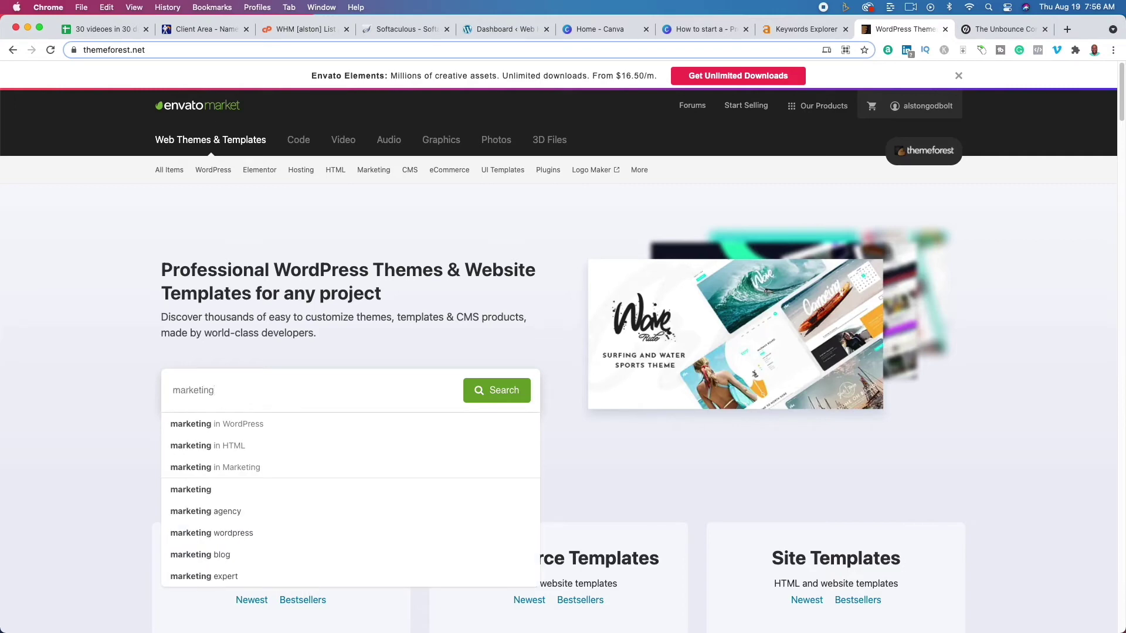
pyautogui.press('Return')
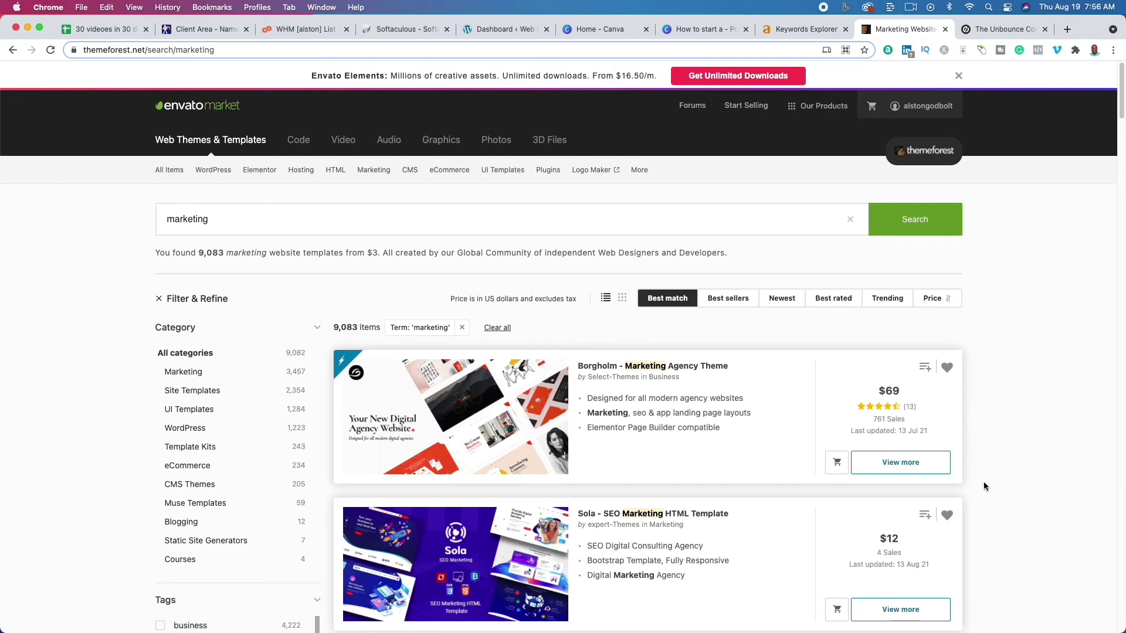
pyautogui.scroll(-2, 983, 481)
pyautogui.scroll(-5, 984, 481)
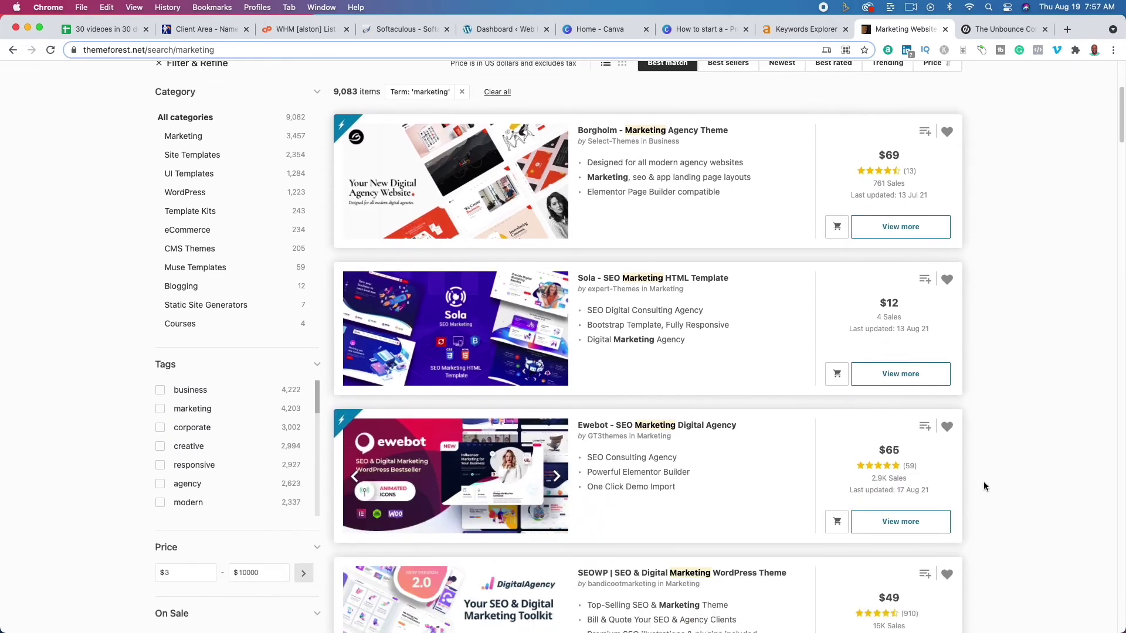
pyautogui.scroll(-18, 983, 483)
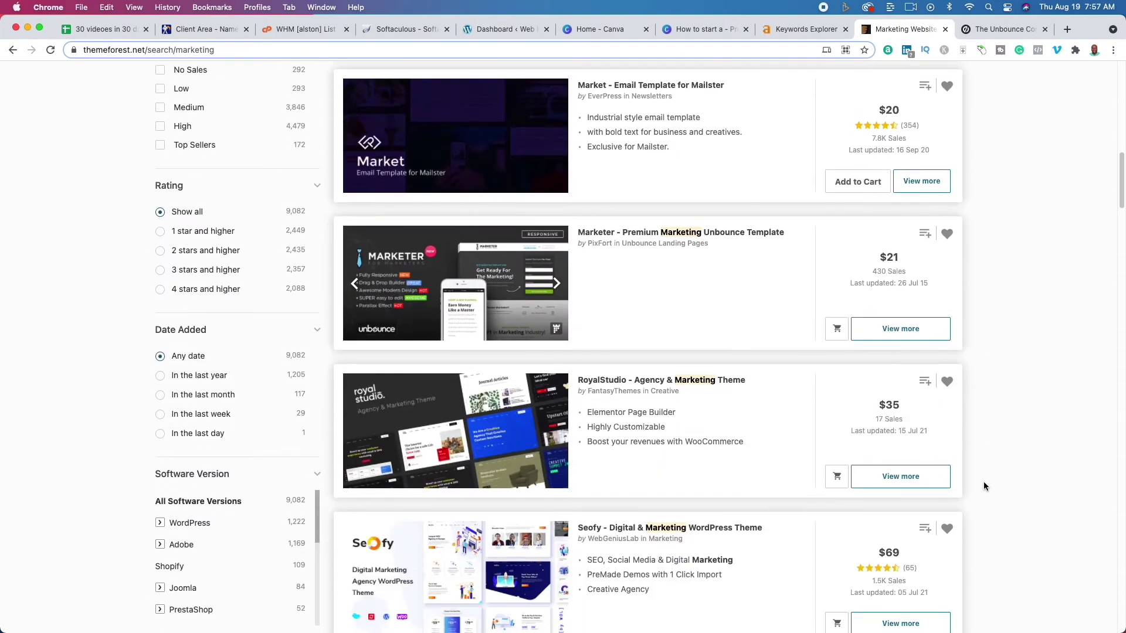
pyautogui.scroll(13, 984, 483)
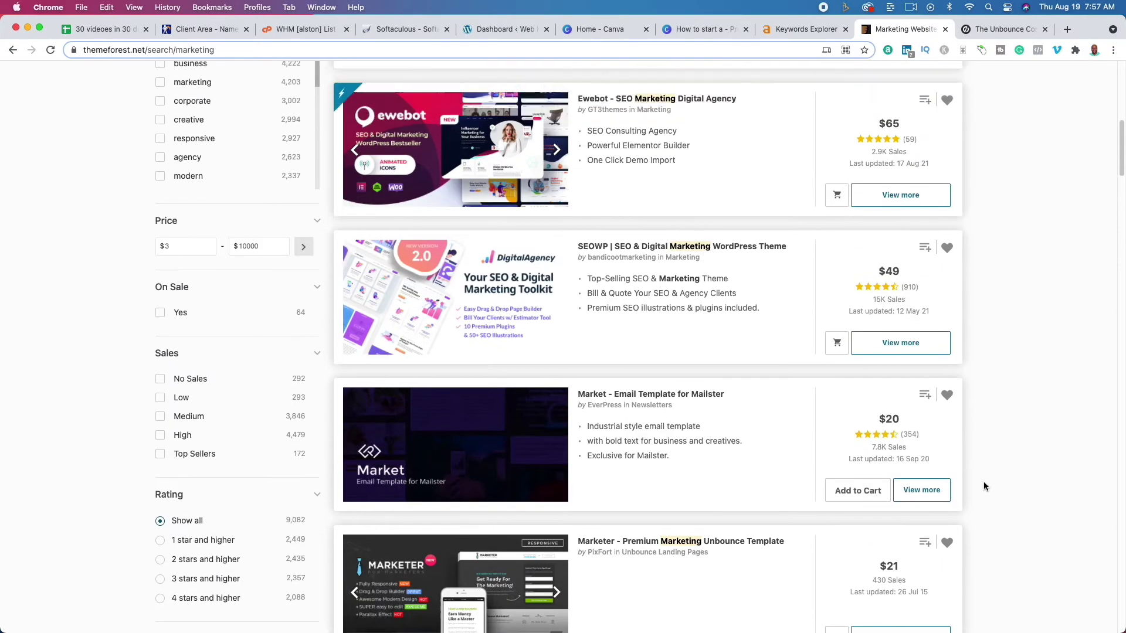
pyautogui.scroll(6, 983, 481)
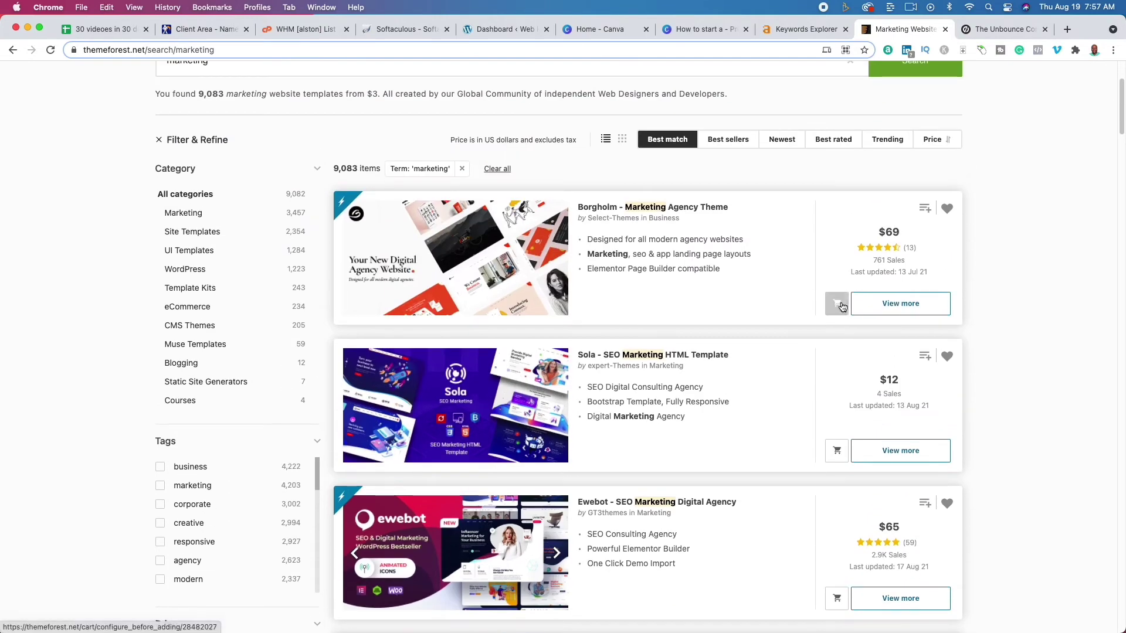
pyautogui.scroll(4, 986, 473)
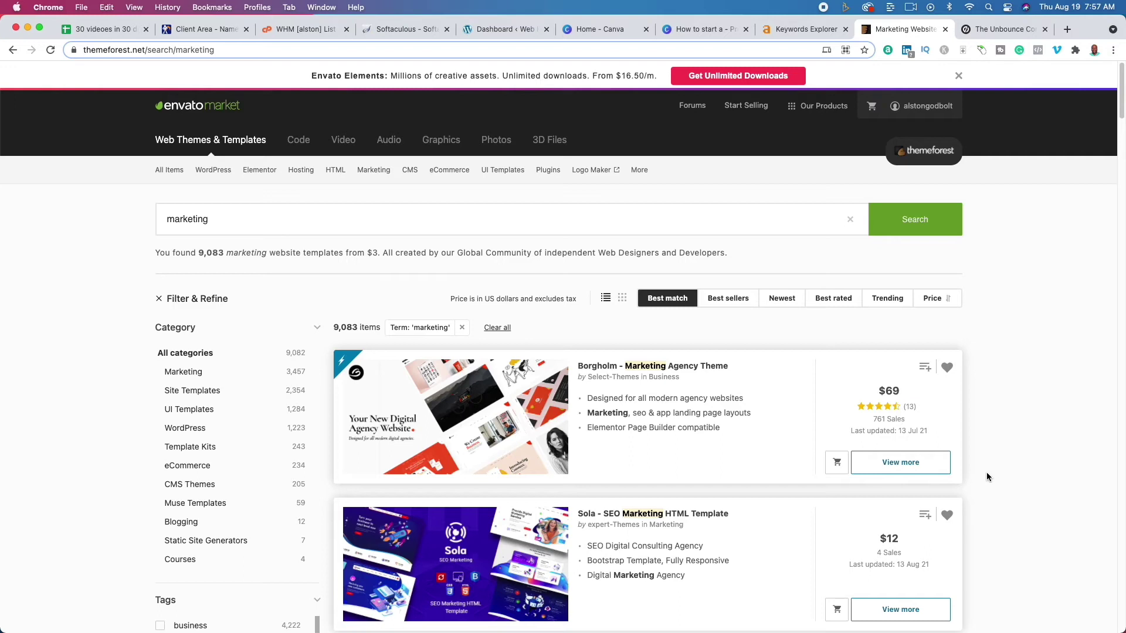
# - Switch to the Web Hosting Rewind WordPress dashboard and open the file chooser for uploading a new theme
pyautogui.click(484, 29)
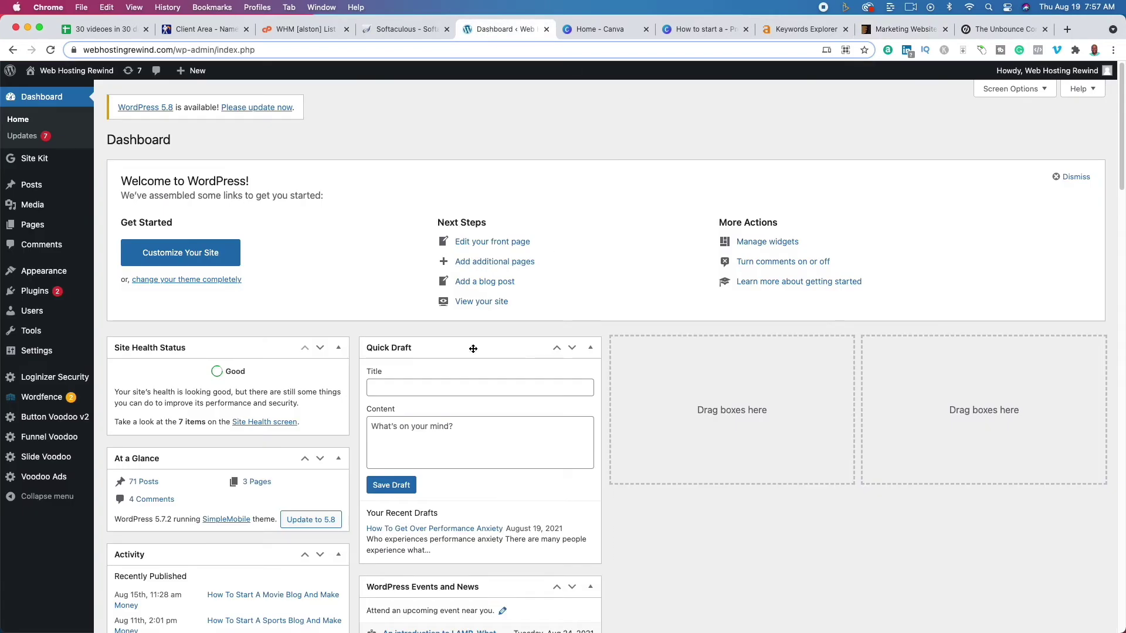
pyautogui.moveTo(60, 272)
pyautogui.click(122, 275)
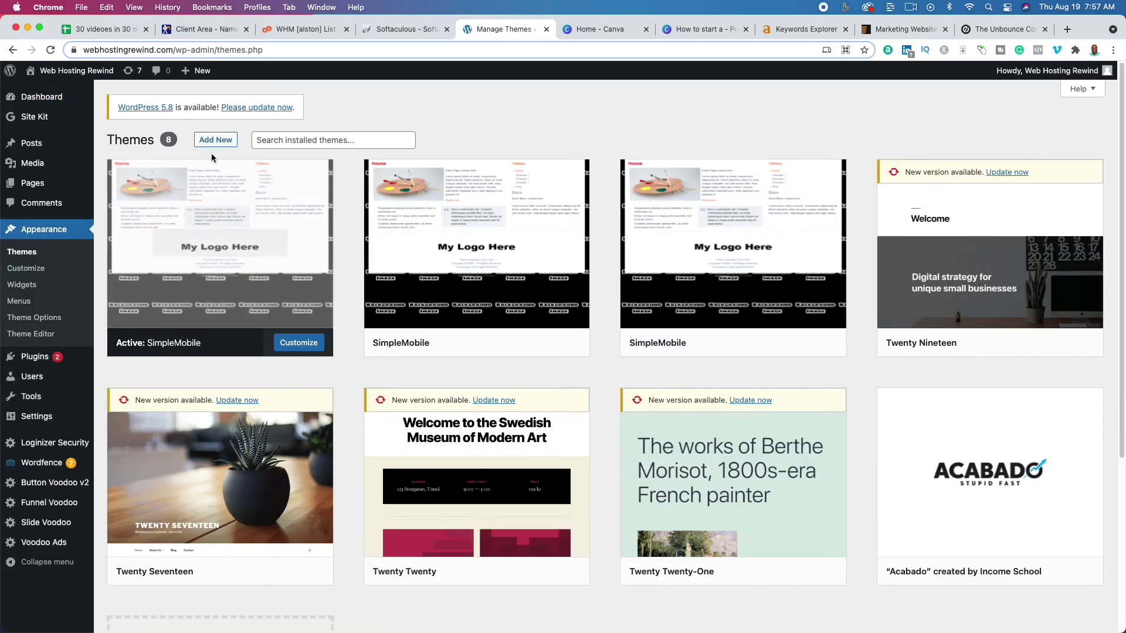
pyautogui.click(213, 141)
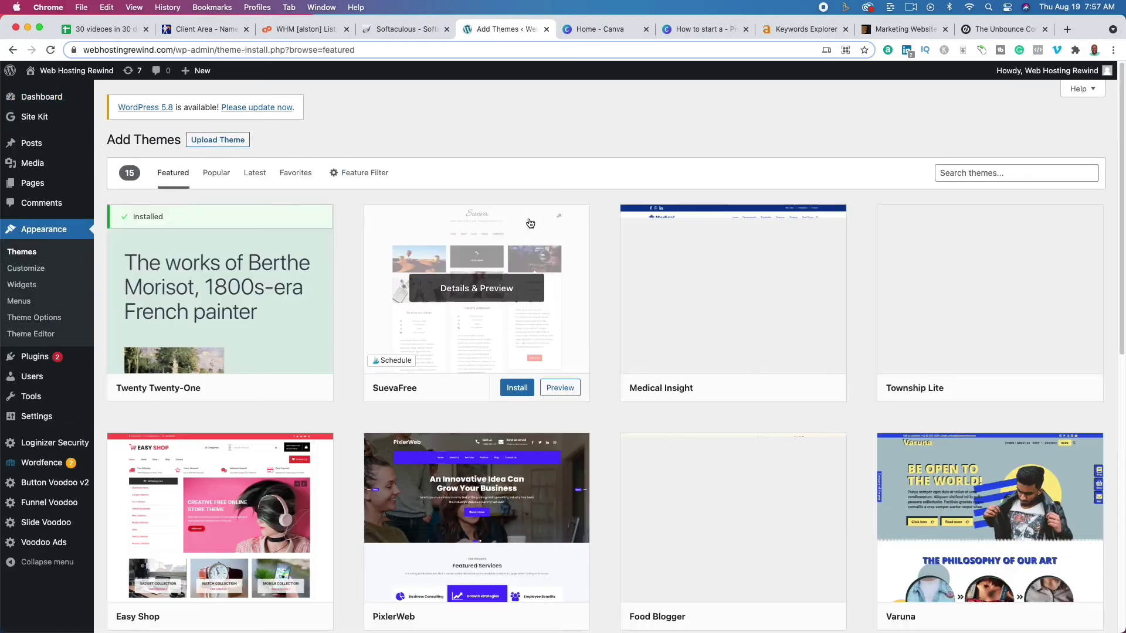
pyautogui.click(238, 145)
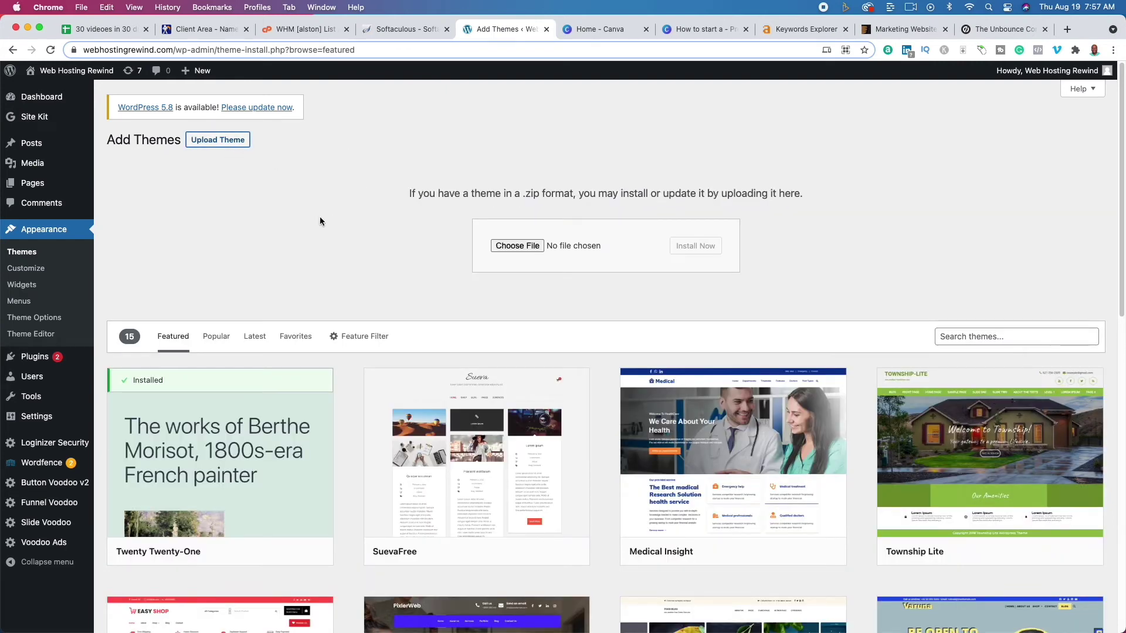
pyautogui.click(515, 247)
# - Go to the list of all posts and start a new post
pyautogui.moveTo(29, 144)
pyautogui.click(121, 162)
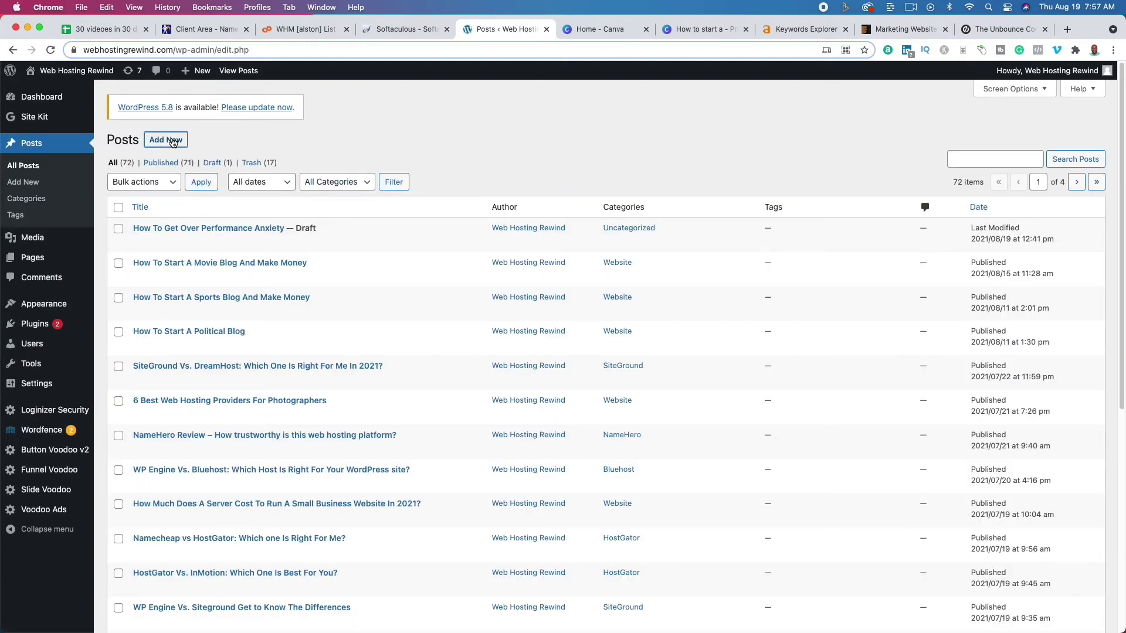
pyautogui.click(171, 141)
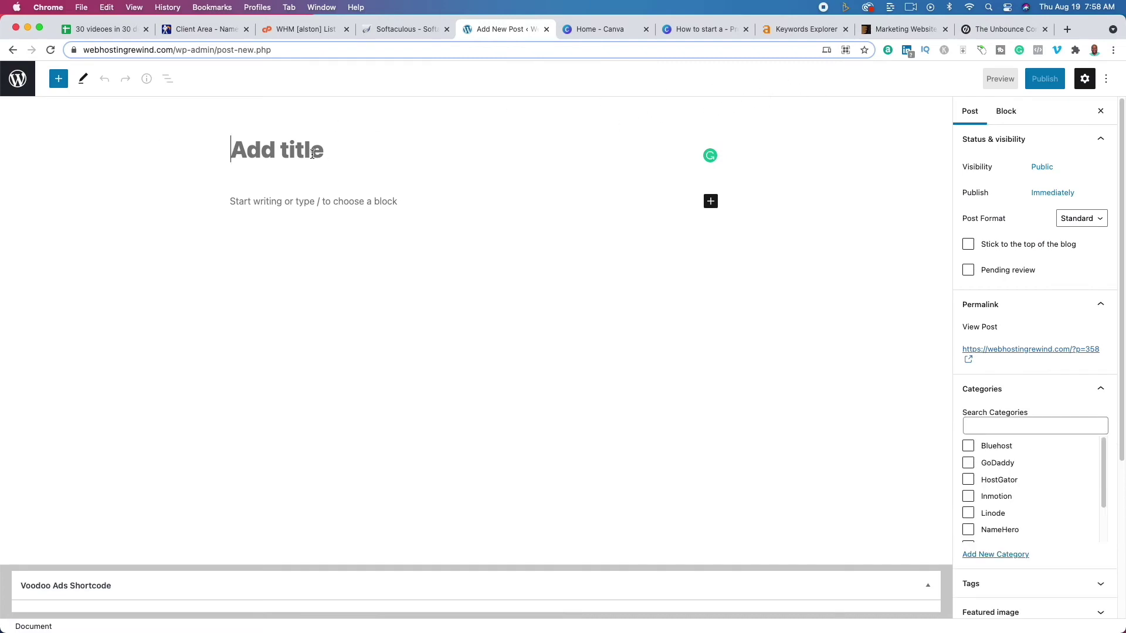
# - Copy the keyword "what does roi stand for" from the Ahrefs matching terms and paste it as the new post's title
pyautogui.click(772, 33)
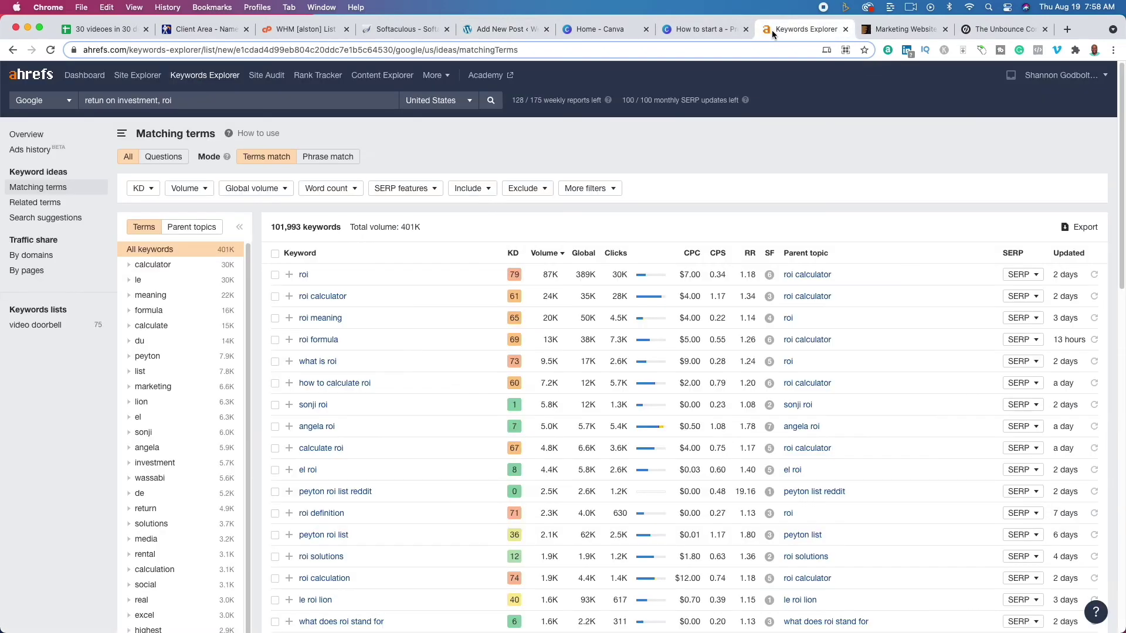
pyautogui.scroll(-5, 385, 382)
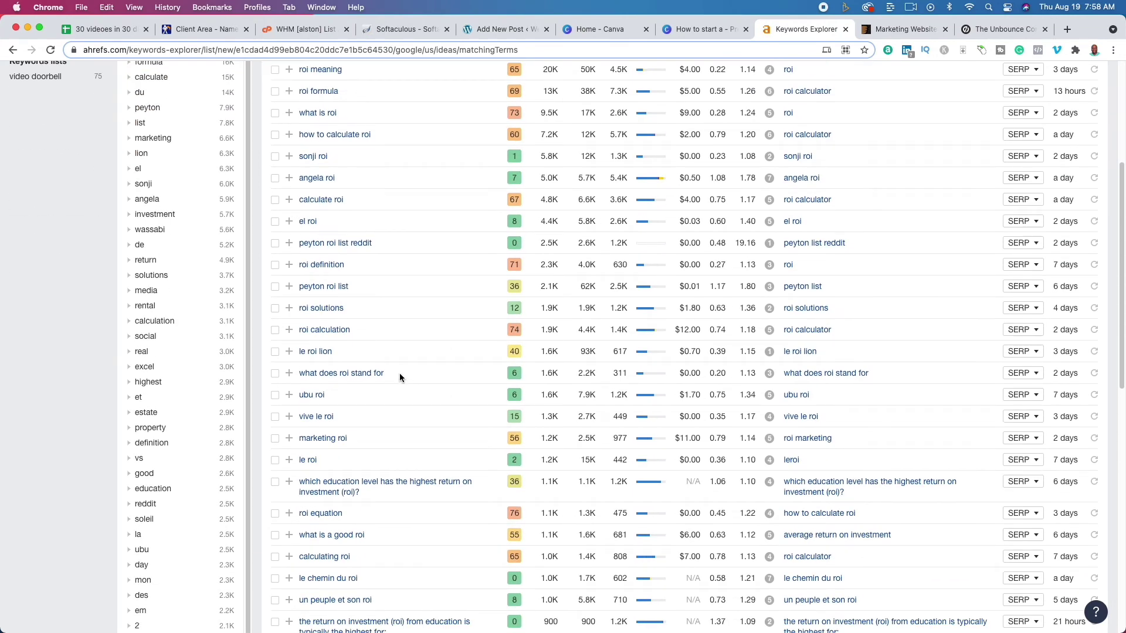
pyautogui.moveTo(386, 373); pyautogui.dragTo(298, 374)
pyautogui.press('super+c')
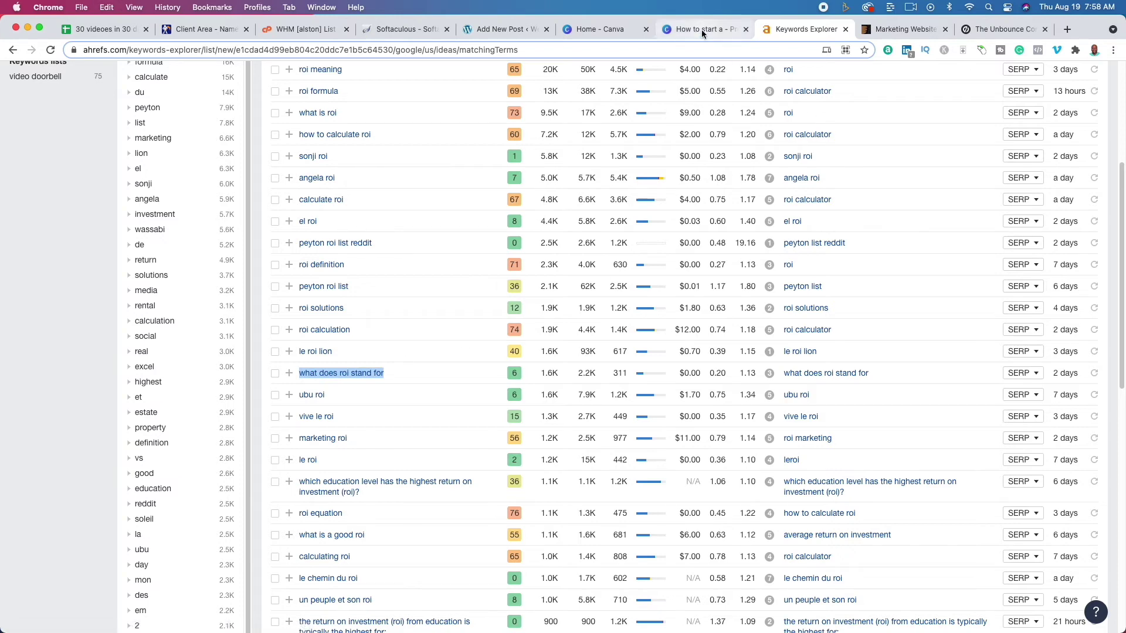
pyautogui.click(498, 28)
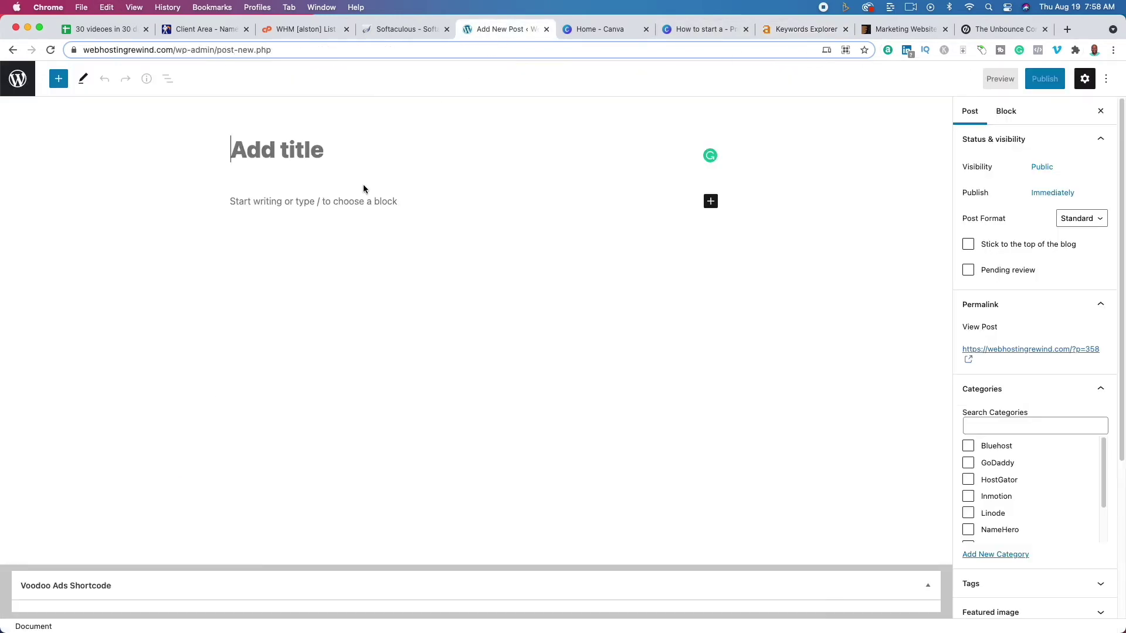
pyautogui.press('super+v')
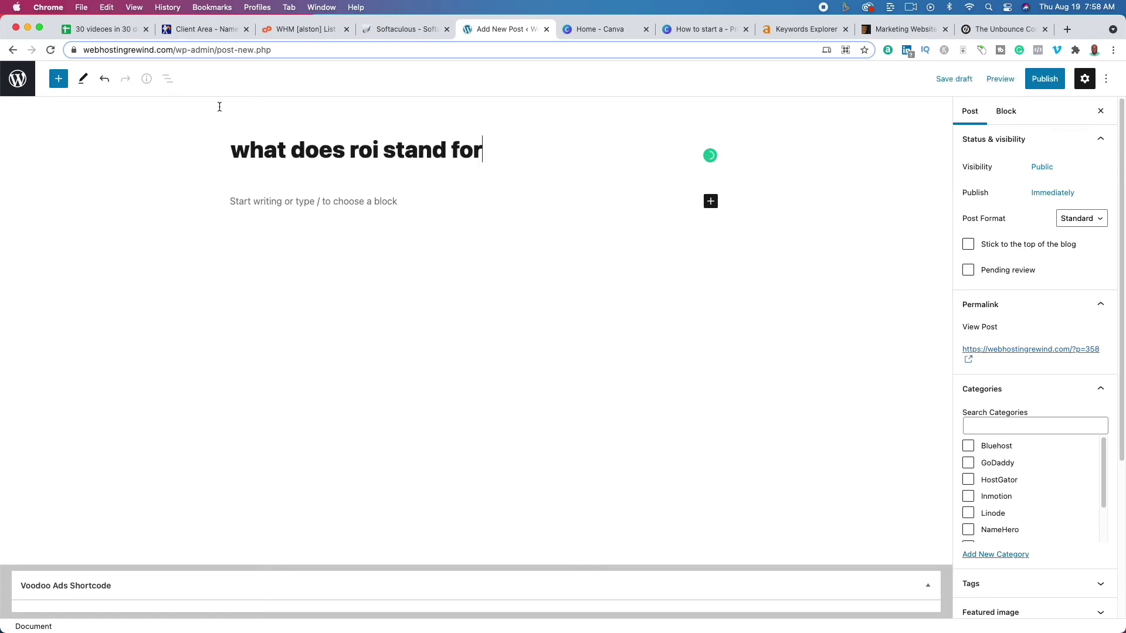
pyautogui.click(201, 52)
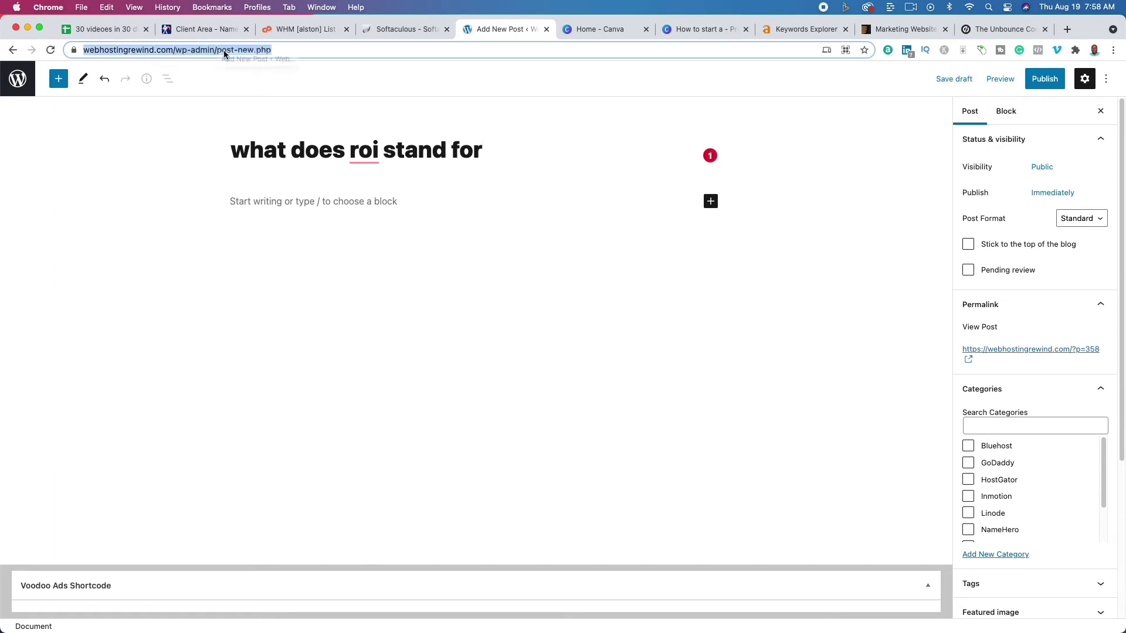
pyautogui.click(404, 240)
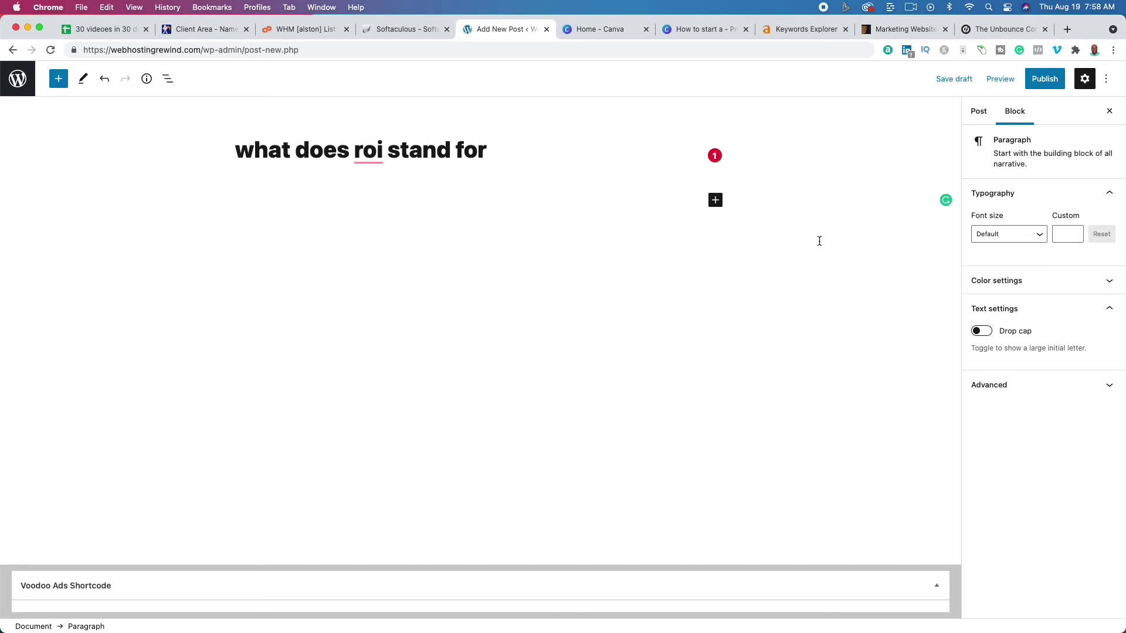
# - Open the Unbounce blog article "5 Ways Audience Research Helps You Customize Your Landing Pages", compare its URL with its title and return to the WordPress post
pyautogui.click(993, 30)
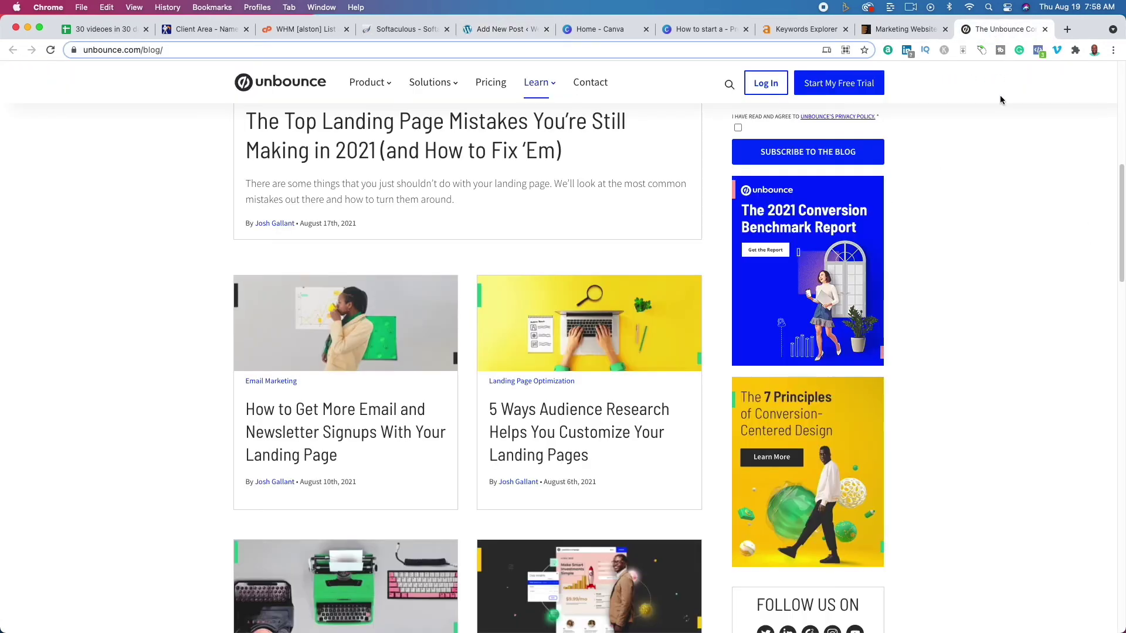
pyautogui.click(567, 413)
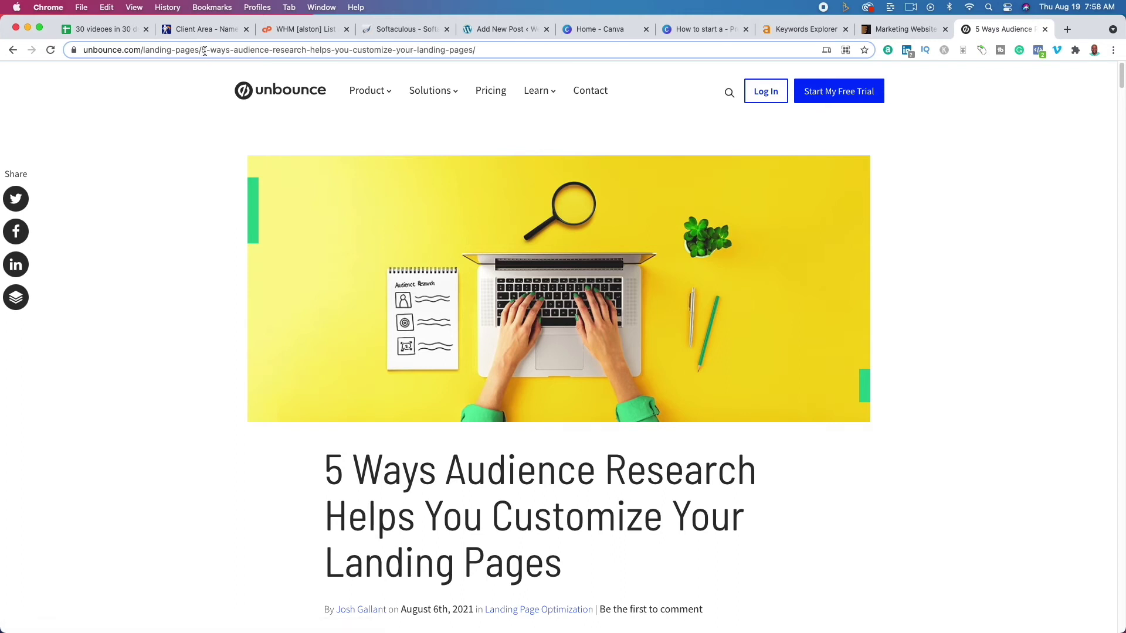
pyautogui.moveTo(236, 49); pyautogui.dragTo(351, 59)
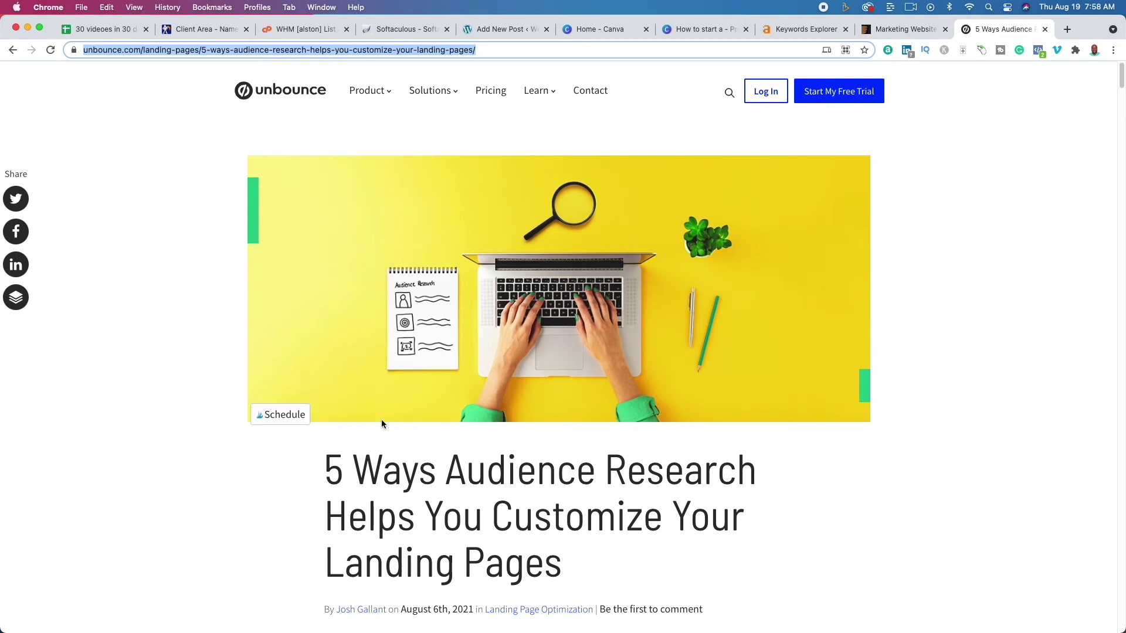
pyautogui.scroll(-5, 360, 442)
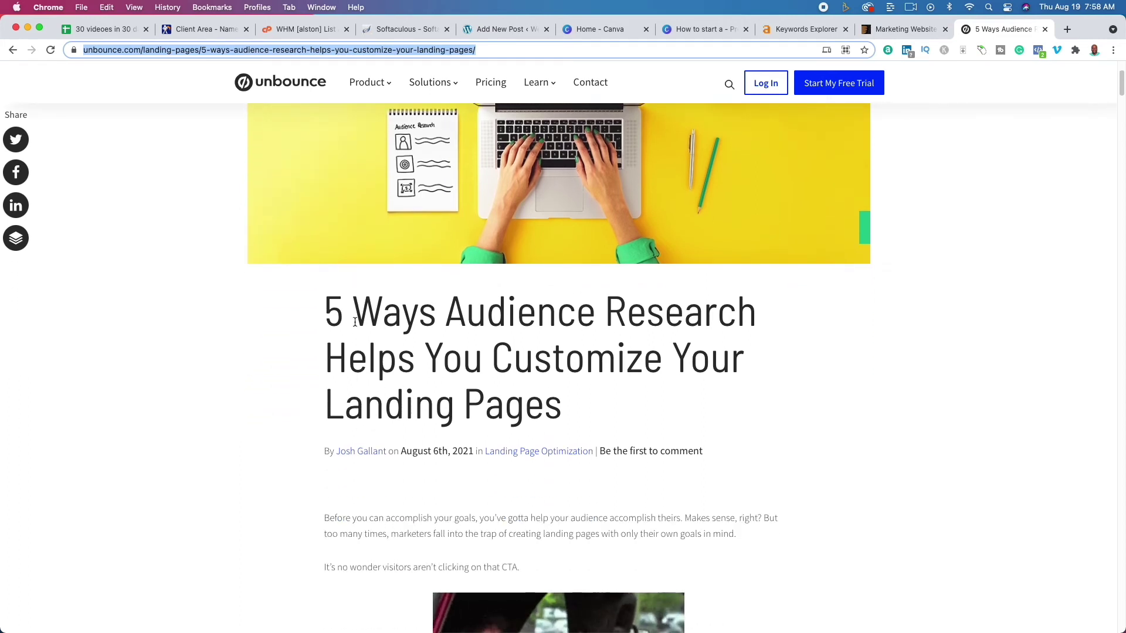
pyautogui.moveTo(328, 303); pyautogui.dragTo(572, 396)
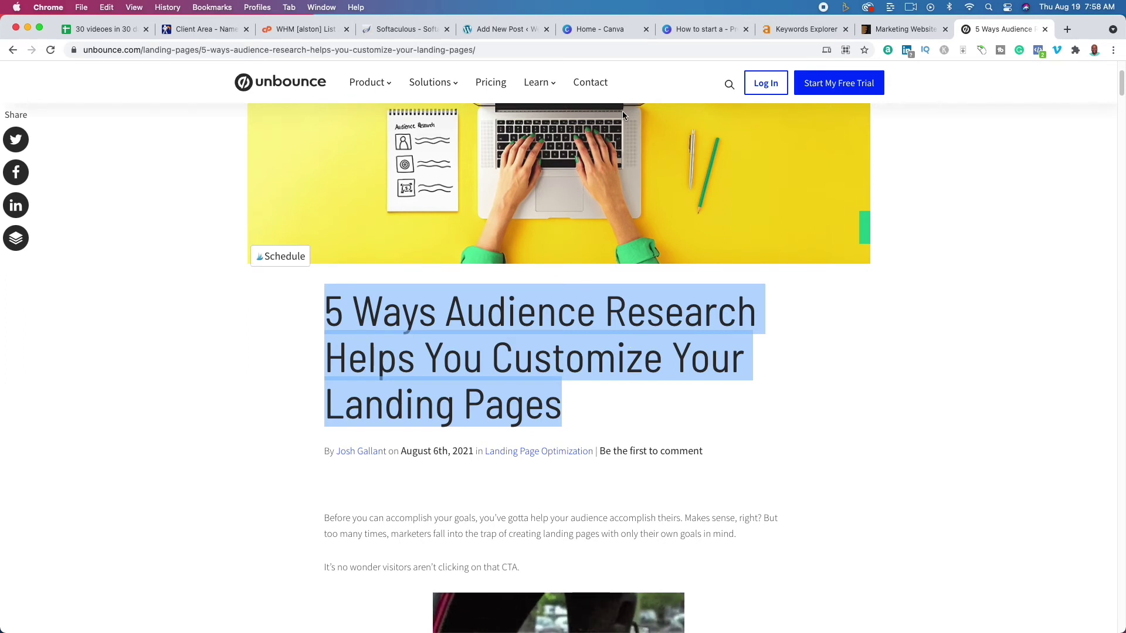
pyautogui.click(498, 31)
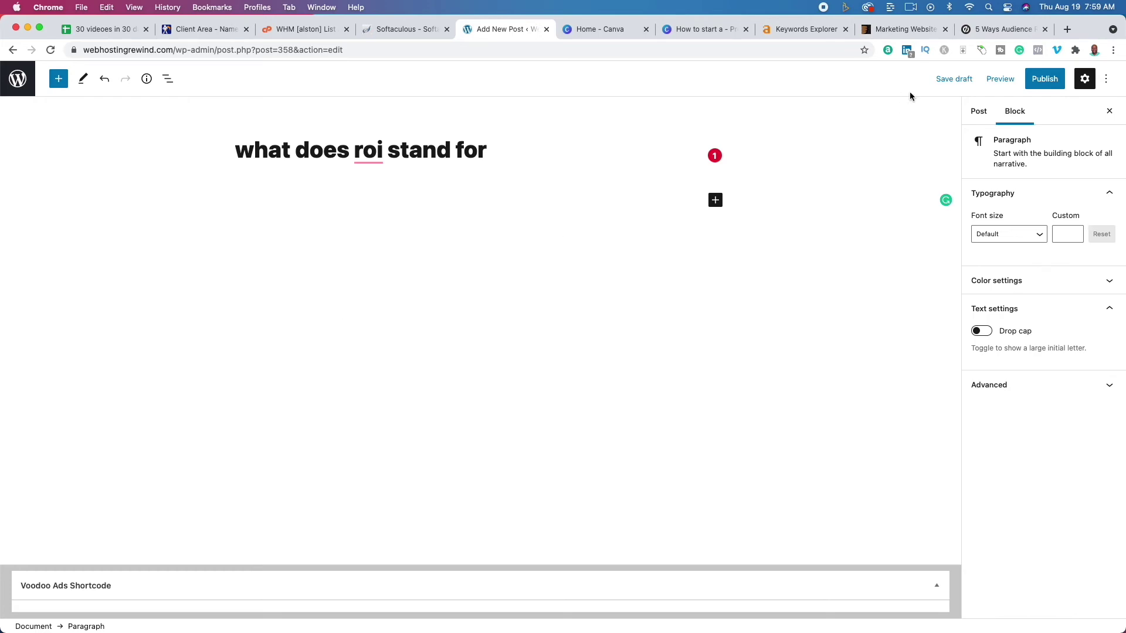
# - Count the words in the Unbounce article's body, from its opening paragraph to its closing line, with Word Counter Plus
pyautogui.click(1003, 28)
pyautogui.scroll(-5, 344, 480)
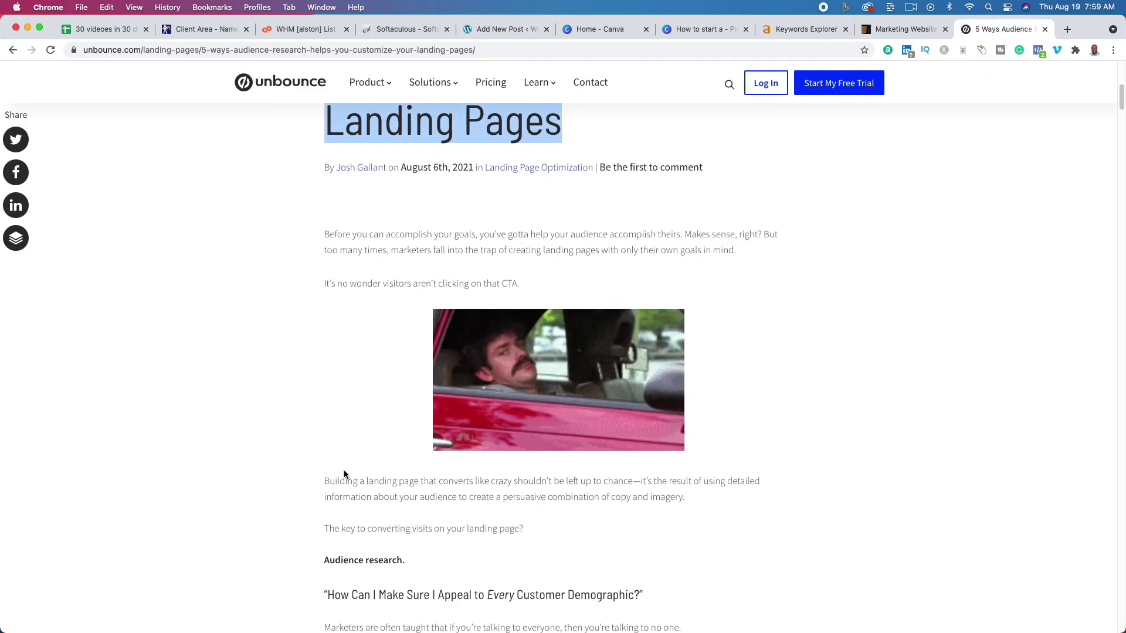
pyautogui.moveTo(324, 236); pyautogui.dragTo(778, 221)
pyautogui.scroll(-20, 363, 457)
pyautogui.scroll(-15, 625, 512)
pyautogui.scroll(7, 625, 512)
pyautogui.scroll(-8, 779, 528)
pyautogui.scroll(10, 780, 528)
pyautogui.rightClick(604, 135)
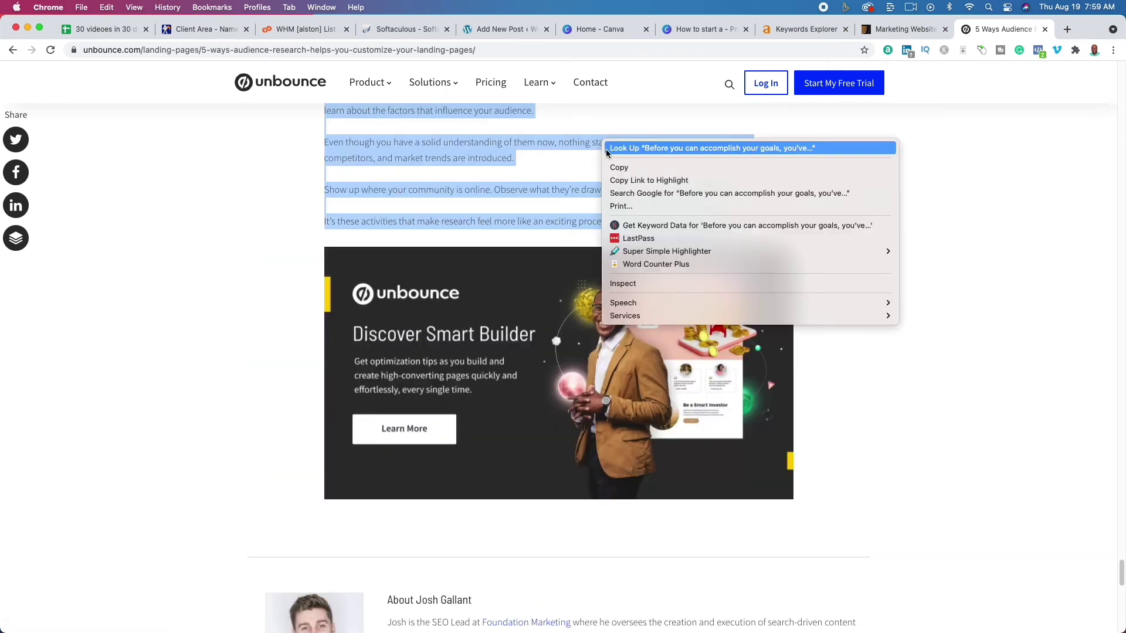
pyautogui.click(643, 264)
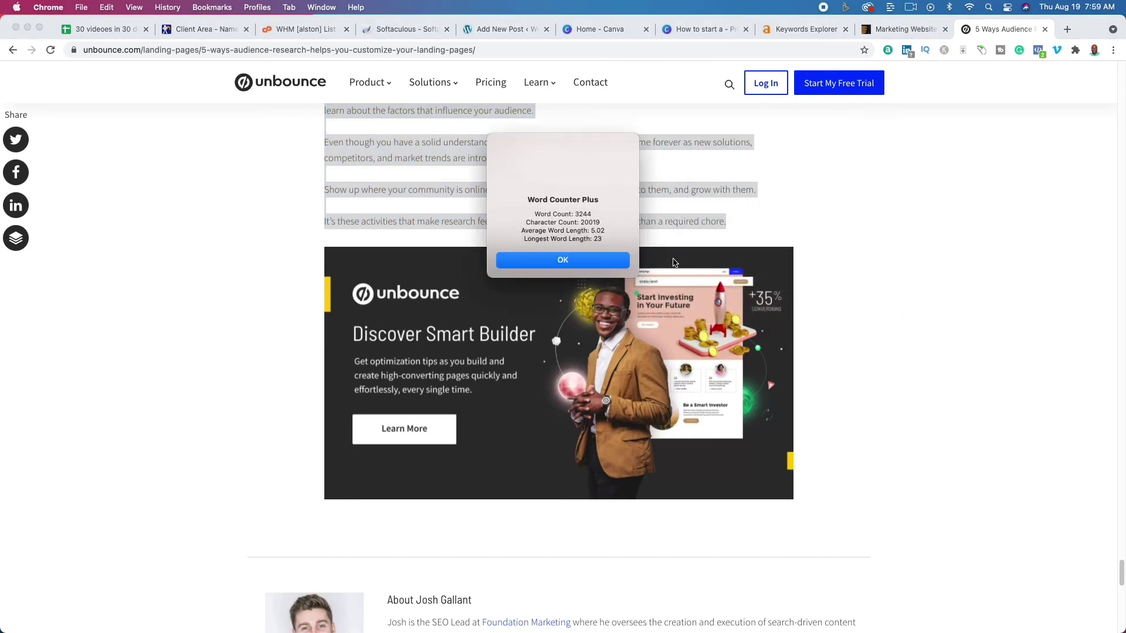
pyautogui.click(600, 265)
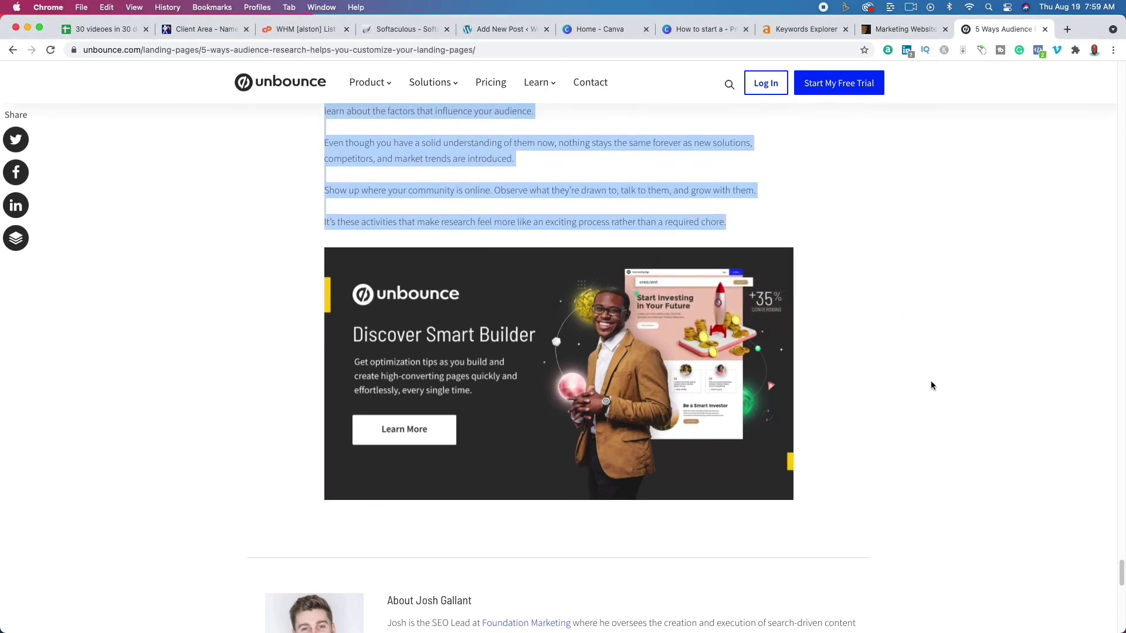
pyautogui.scroll(20, 931, 382)
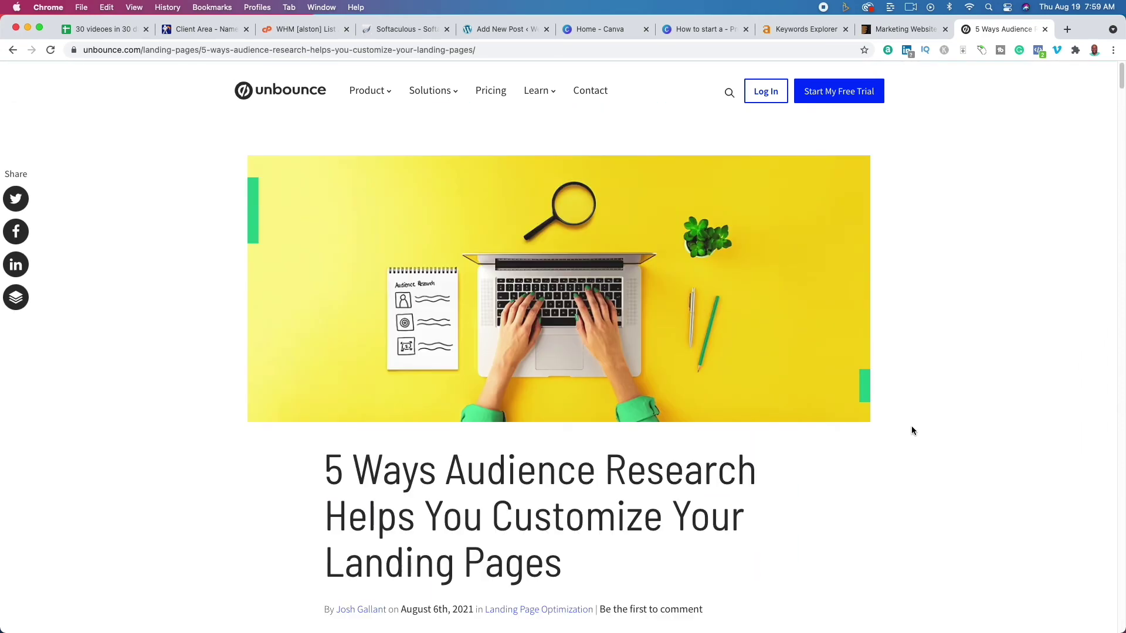
# - Check the Ahrefs keyword list, return to the WordPress post and add separate paragraphs reading "how", "what", "when", "where", "why" and "how"
pyautogui.click(899, 30)
pyautogui.click(798, 29)
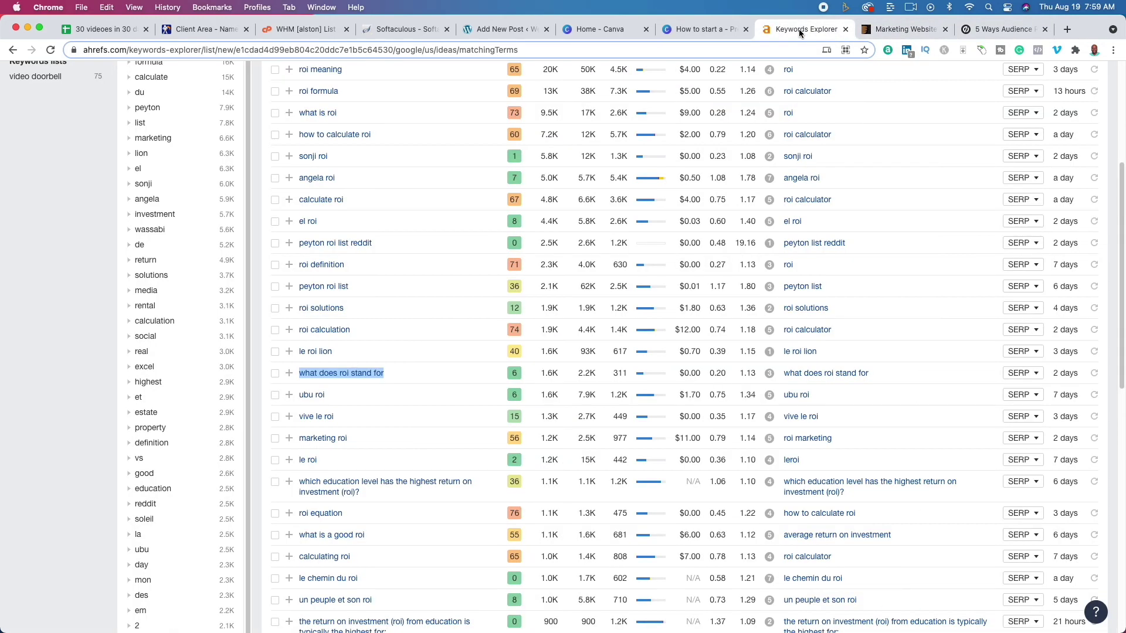
pyautogui.click(498, 29)
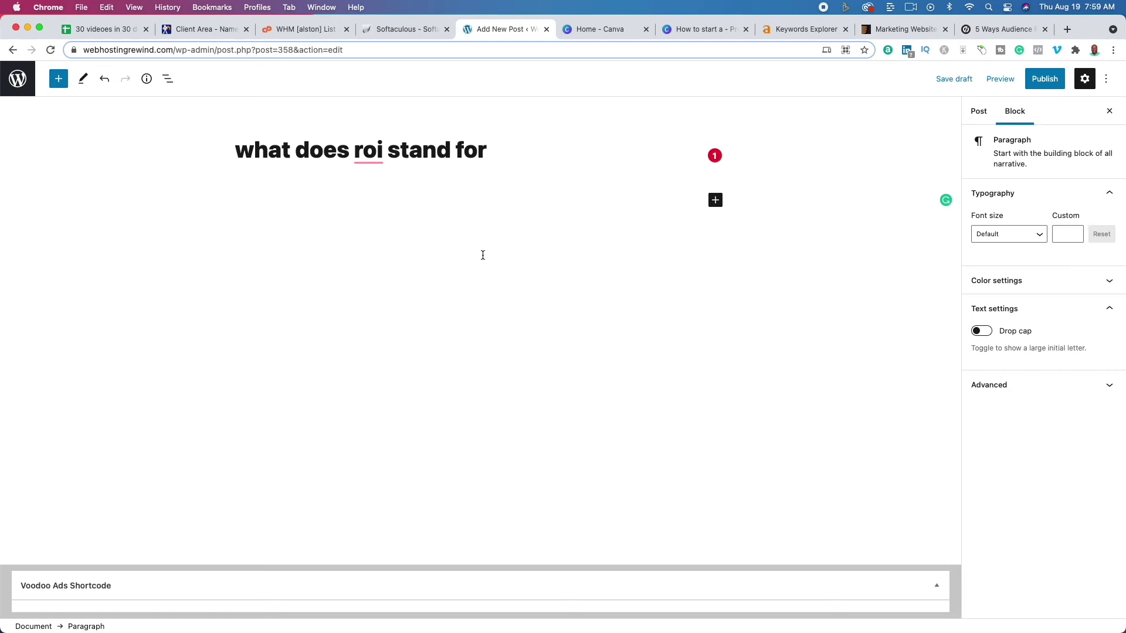
pyautogui.write('how')
pyautogui.press('Return')
pyautogui.write('what')
pyautogui.press('Return')
pyautogui.write('when')
pyautogui.press('Return')
pyautogui.write('where')
pyautogui.press('Return')
pyautogui.write('why')
pyautogui.press('Return')
pyautogui.write('how')
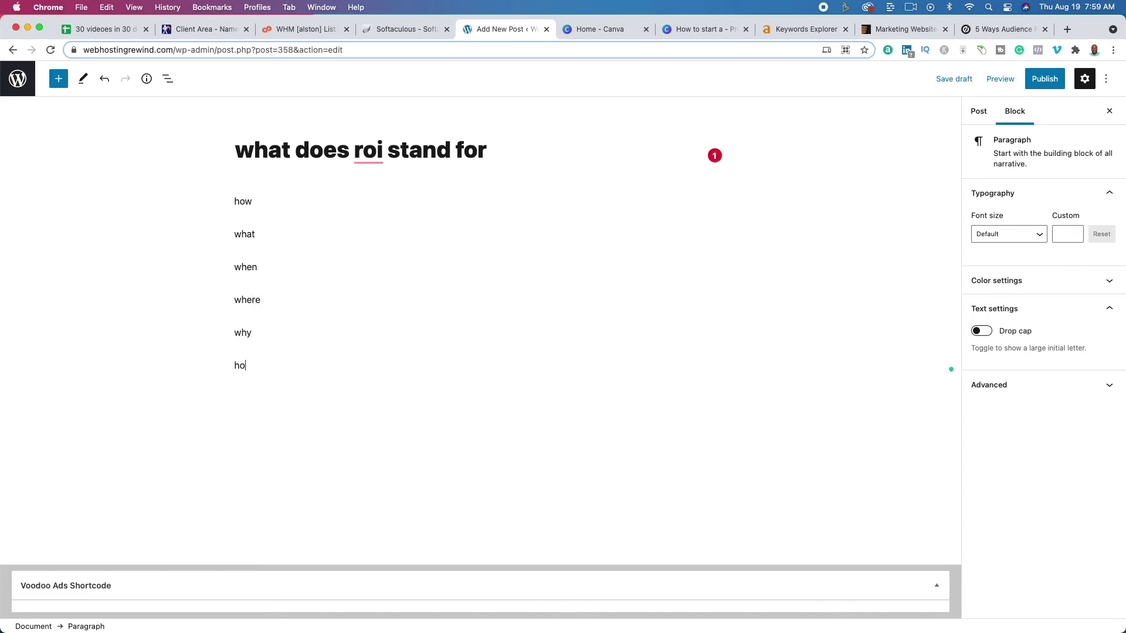
# - Complete the post's first paragraph so it reads "how is ROI calculated"
pyautogui.click(309, 202)
pyautogui.write('is a')
pyautogui.press('BackSpace')
pyautogui.write('ROI calculated')
pyautogui.click(351, 235)
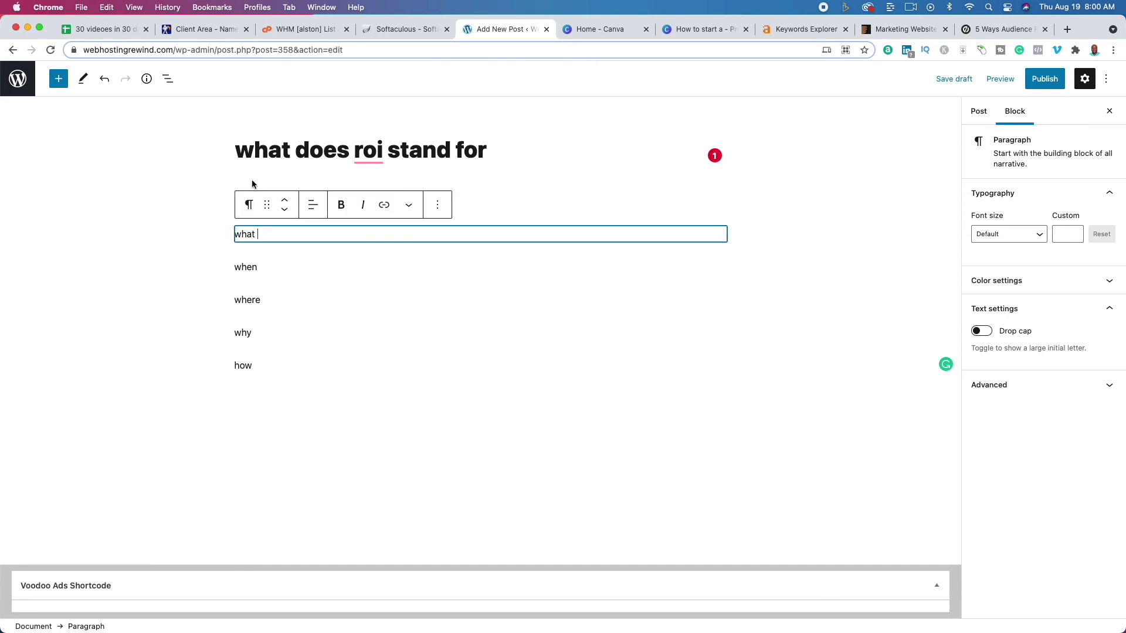
# - Convert the "how is ROI calculated" paragraph into an H2 heading
pyautogui.click(471, 204)
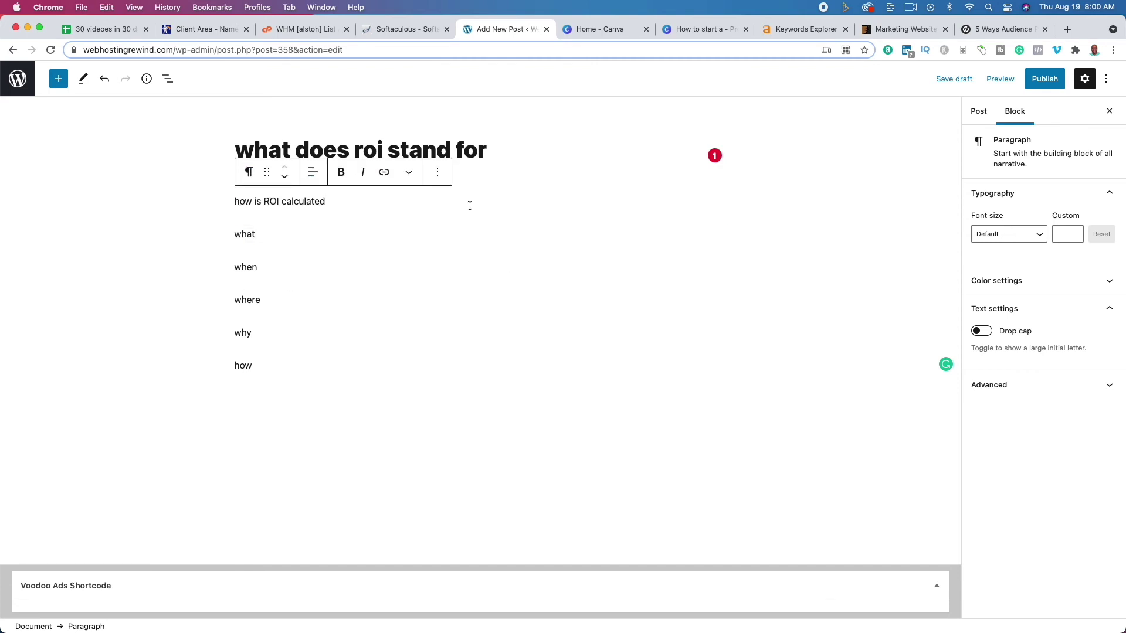
pyautogui.tripleClick(292, 200)
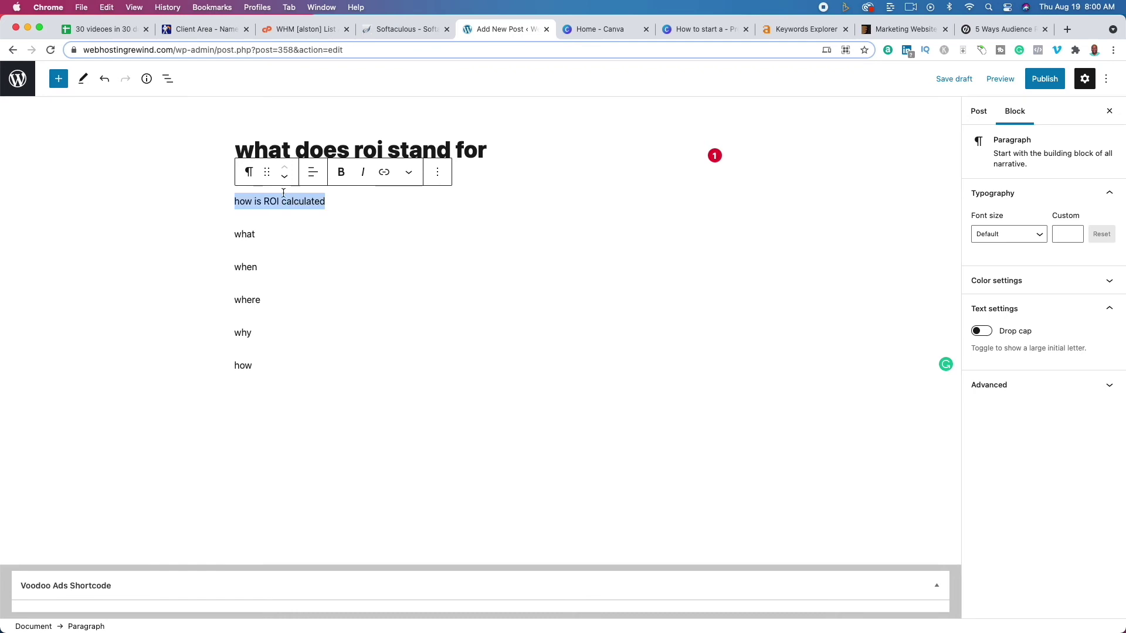
pyautogui.click(249, 172)
pyautogui.click(284, 232)
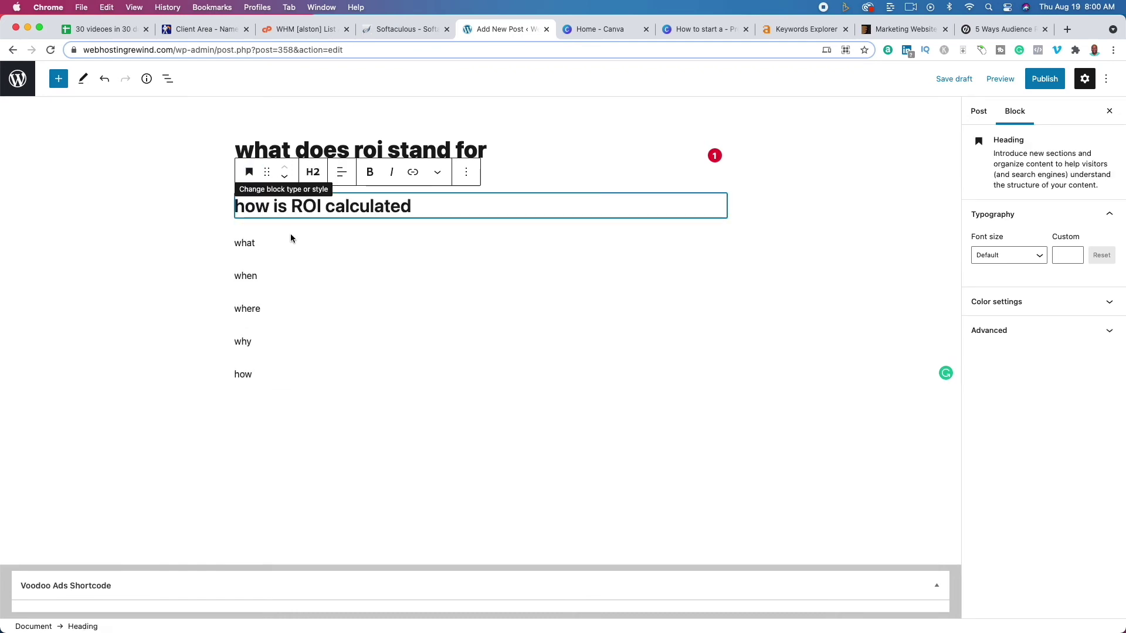
# - Capitalise the heading as "How is ROI calculated" and start a paragraph beneath it with "ROI is cl"
pyautogui.tripleClick(465, 154)
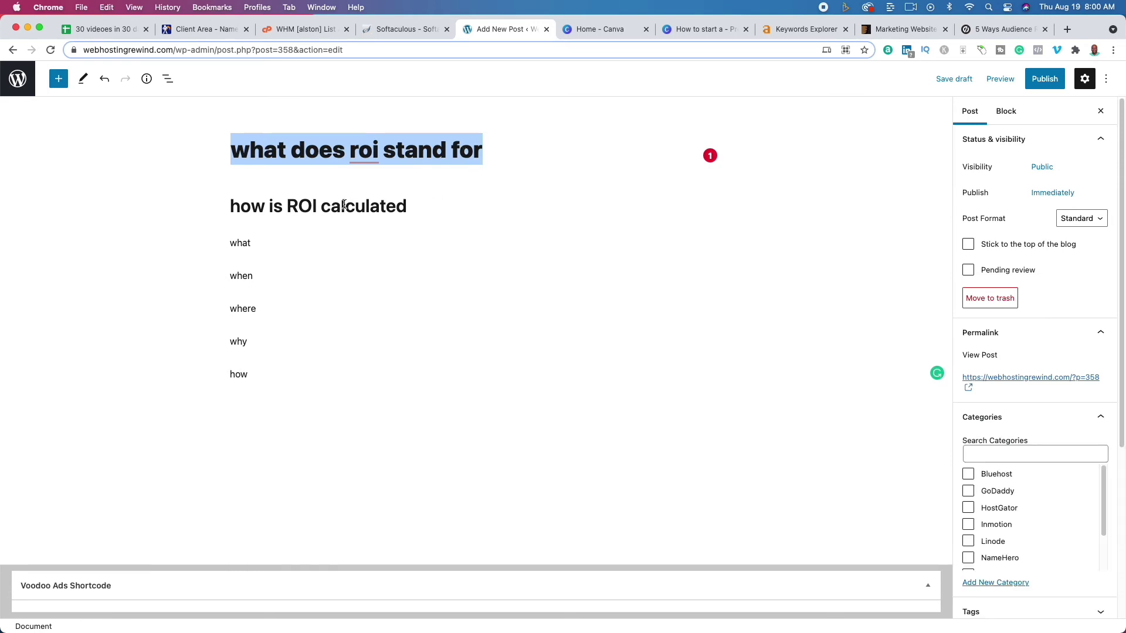
pyautogui.moveTo(233, 206); pyautogui.dragTo(242, 209)
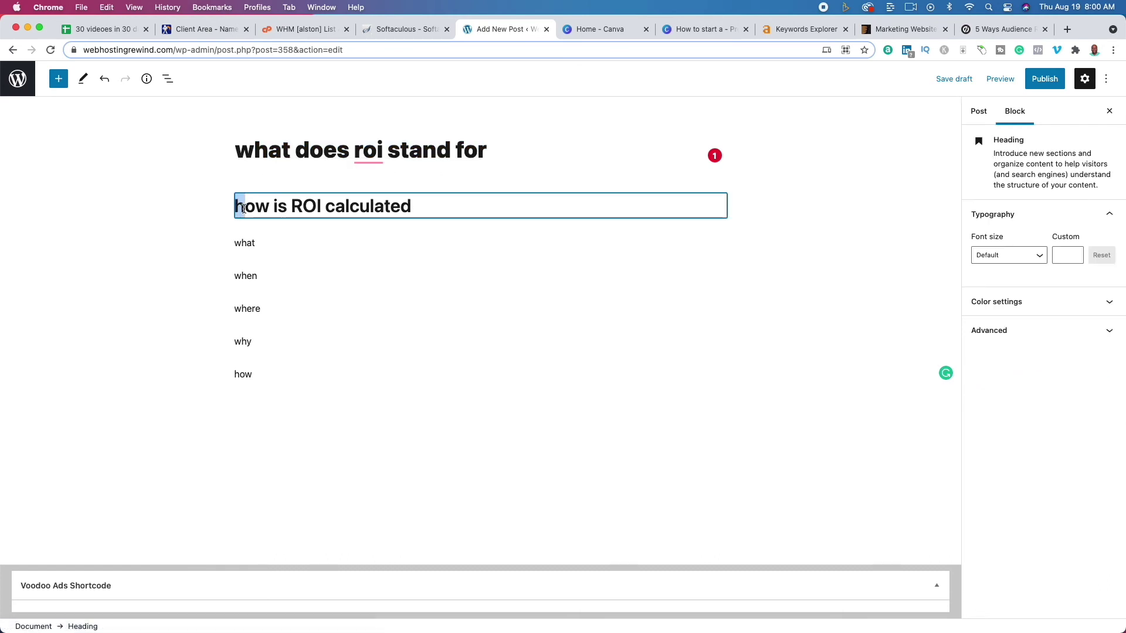
pyautogui.write('H')
pyautogui.click(448, 205)
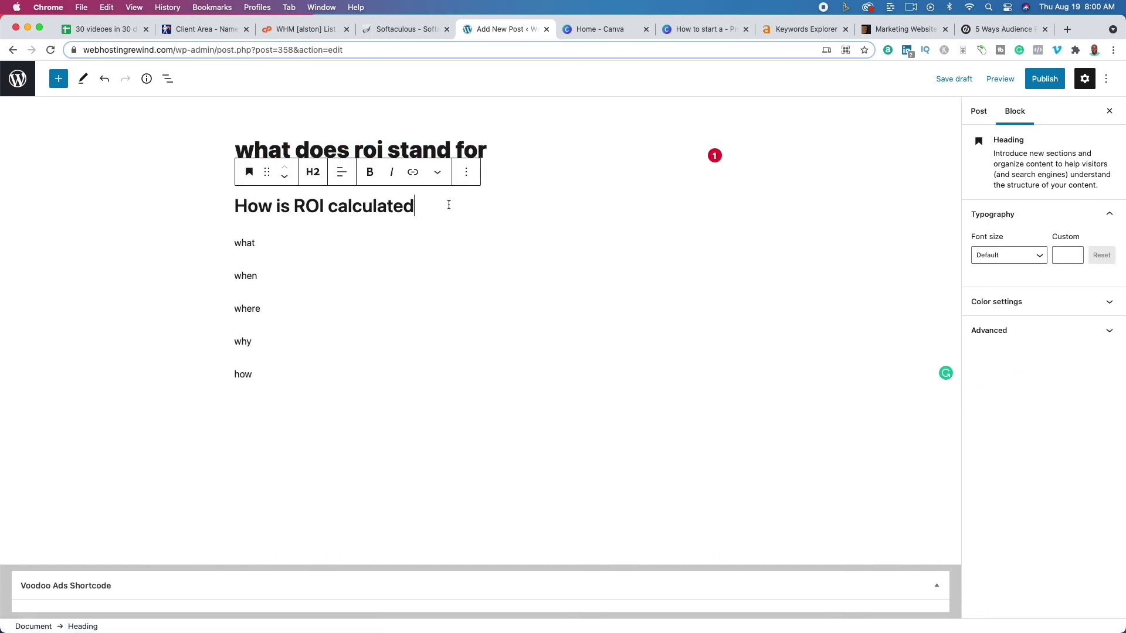
pyautogui.press('Return')
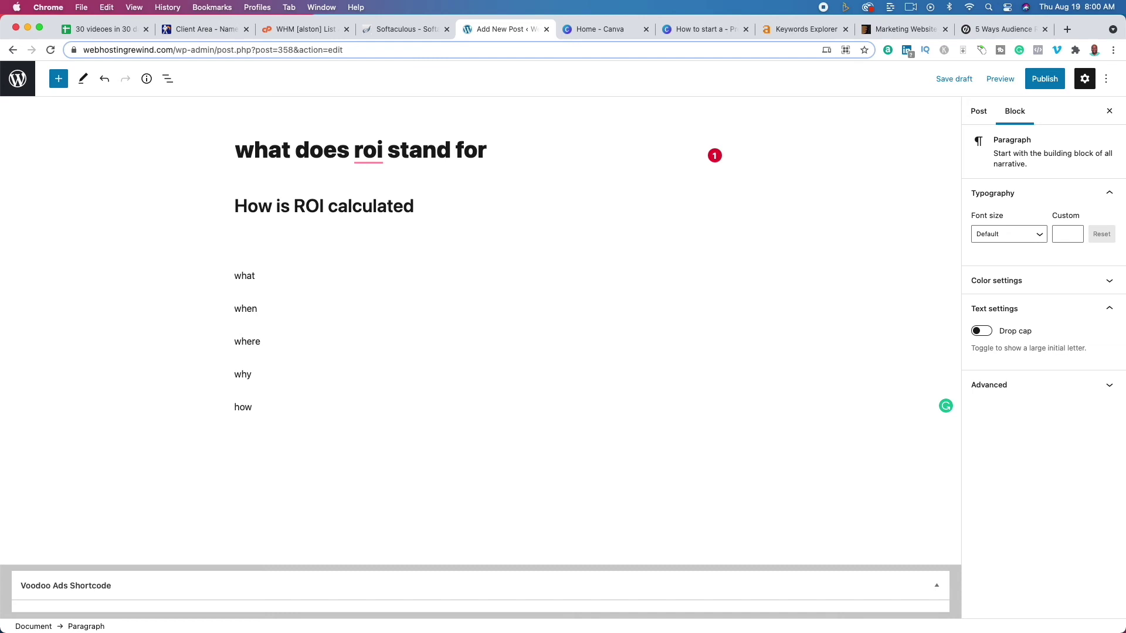
pyautogui.write('ROI is cl')
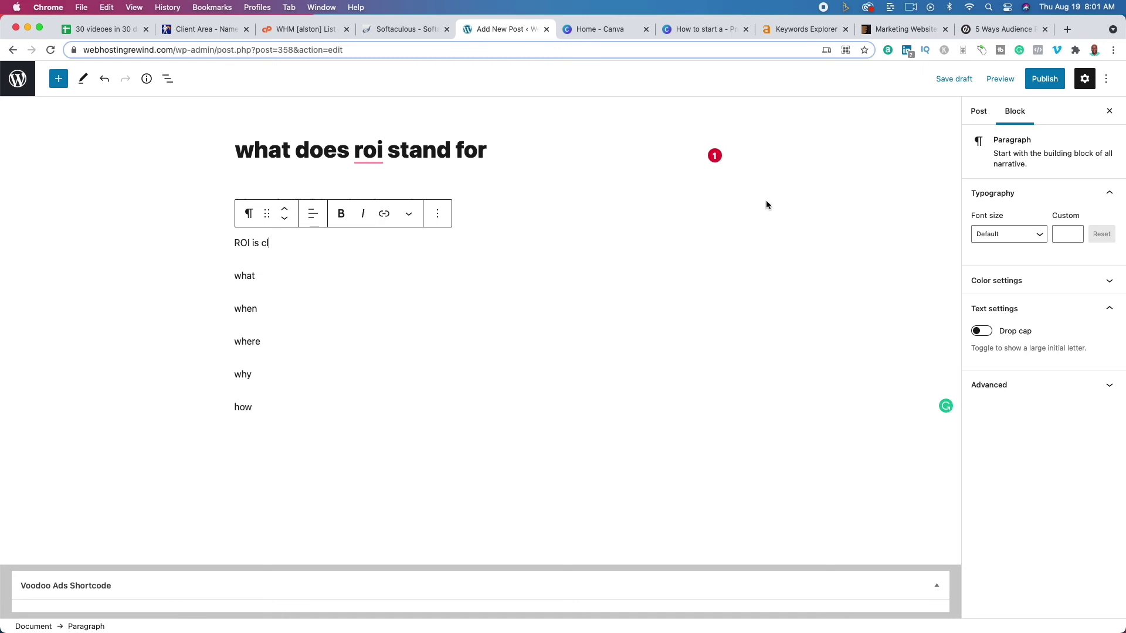
# - Switch to the Canva presentation's "Make money" slide and examine the ads placed throughout the Unbounce article
pyautogui.click(703, 30)
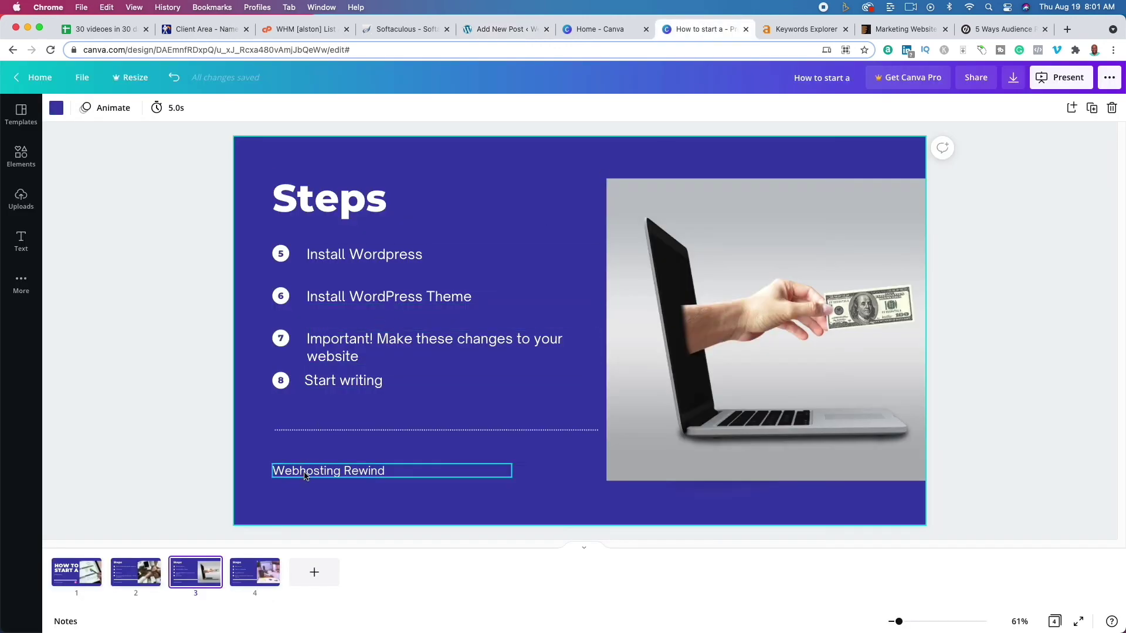
pyautogui.scroll(-3, 446, 352)
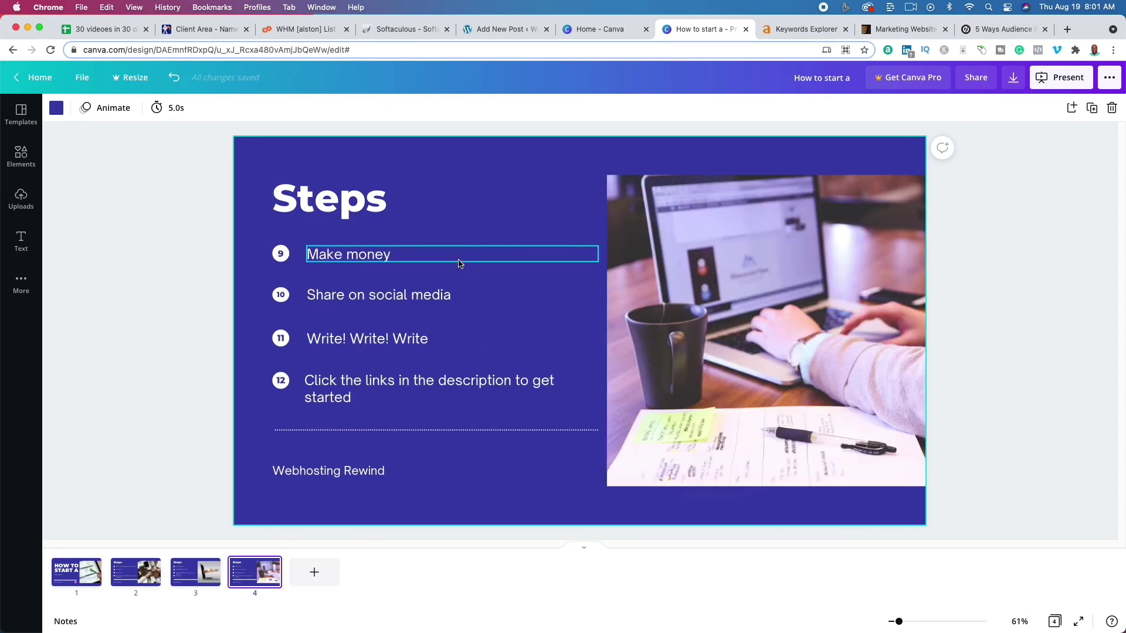
pyautogui.click(997, 33)
pyautogui.scroll(-10, 697, 385)
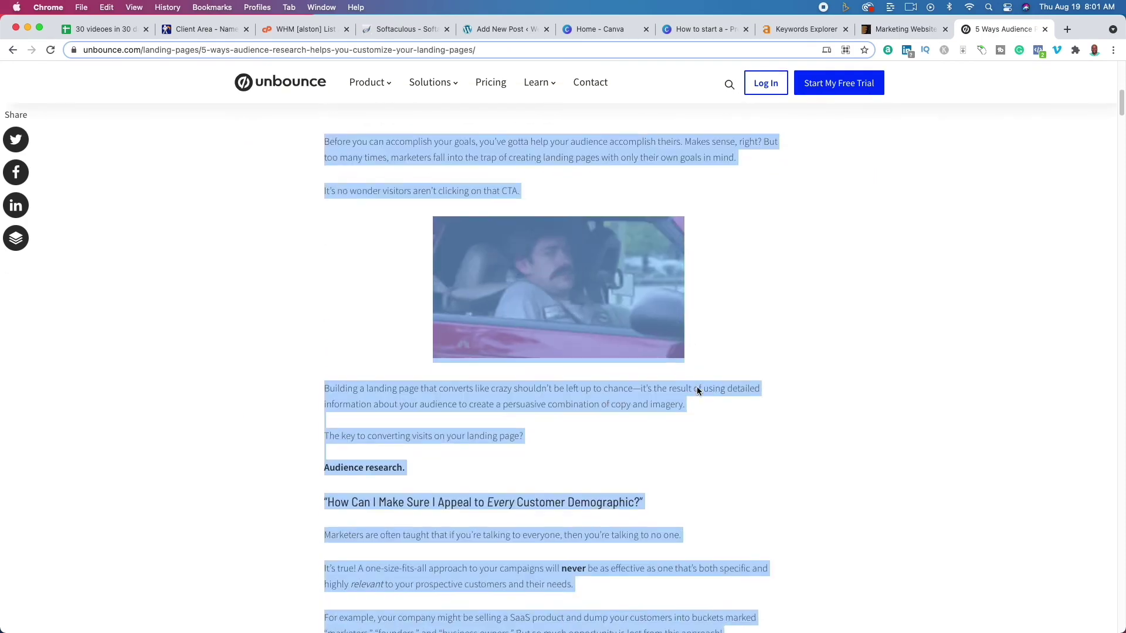
pyautogui.scroll(-15, 860, 498)
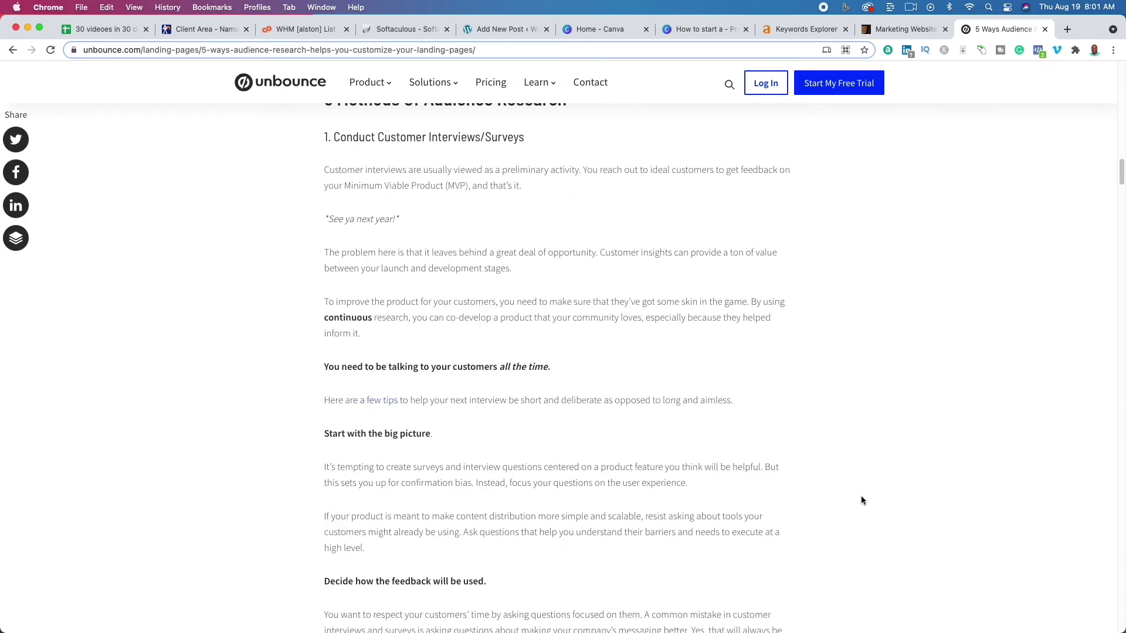
pyautogui.scroll(-15, 861, 496)
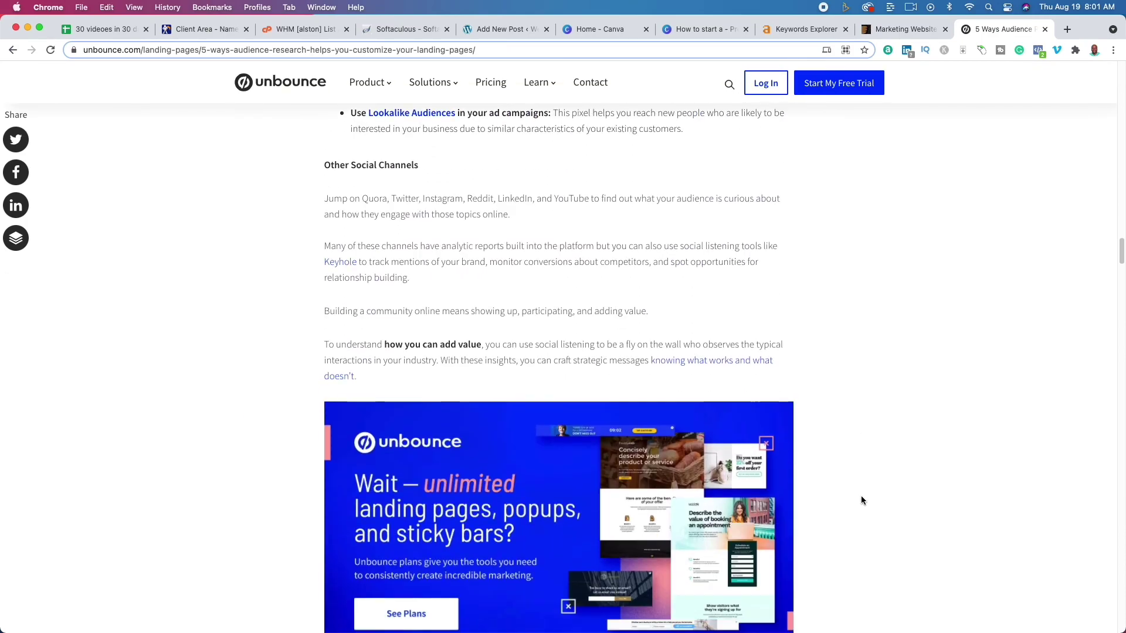
pyautogui.scroll(-7, 861, 496)
pyautogui.scroll(-10, 861, 500)
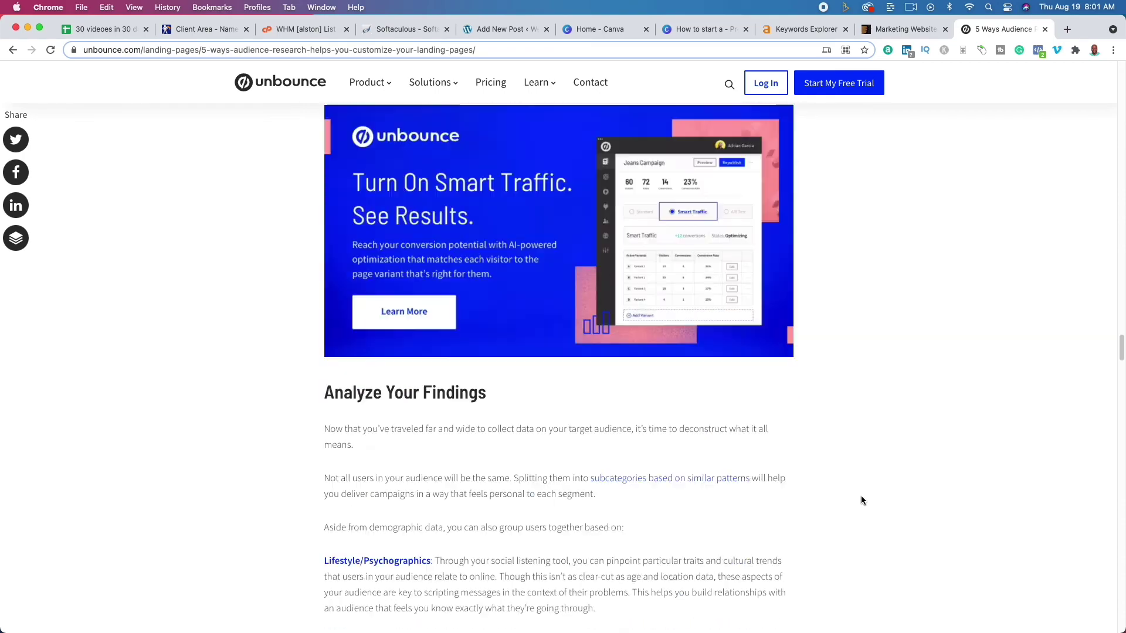
pyautogui.scroll(20, 861, 500)
pyautogui.scroll(15, 861, 500)
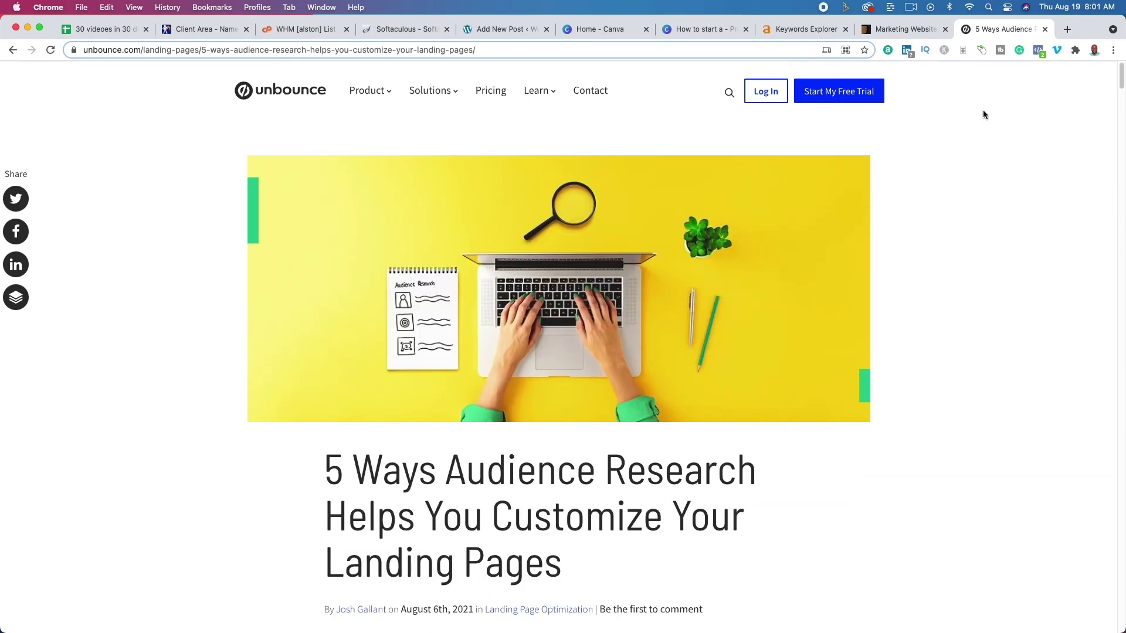
# - Search Google for "google adsnse" in a new browser tab and open the AdSense website monetization page
pyautogui.click(1066, 29)
pyautogui.write('go')
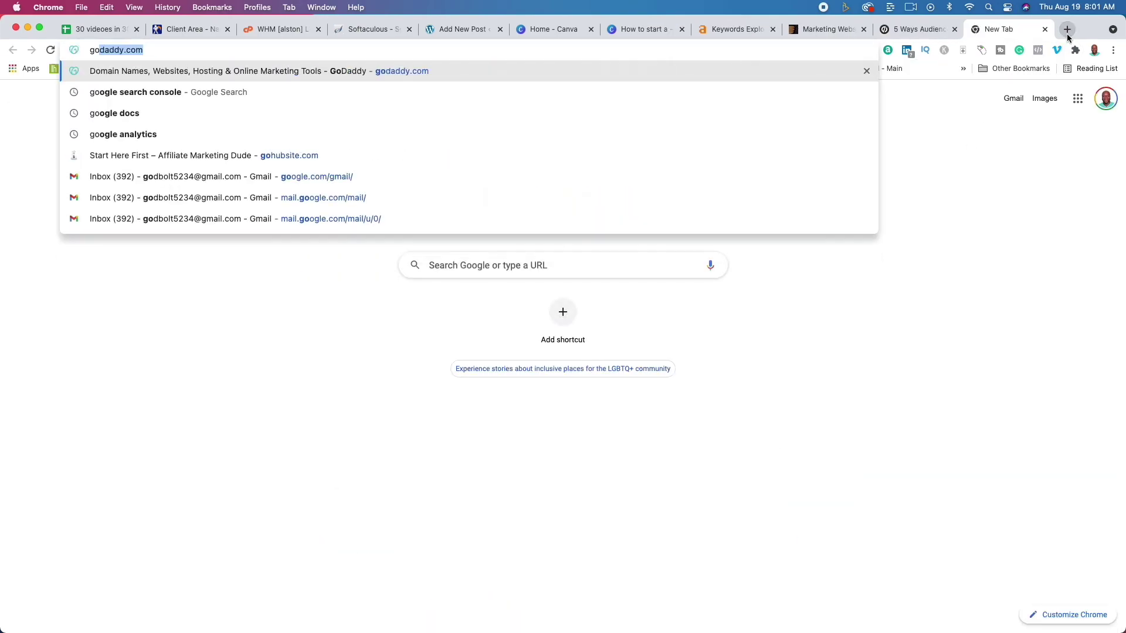
pyautogui.write('ogle ads')
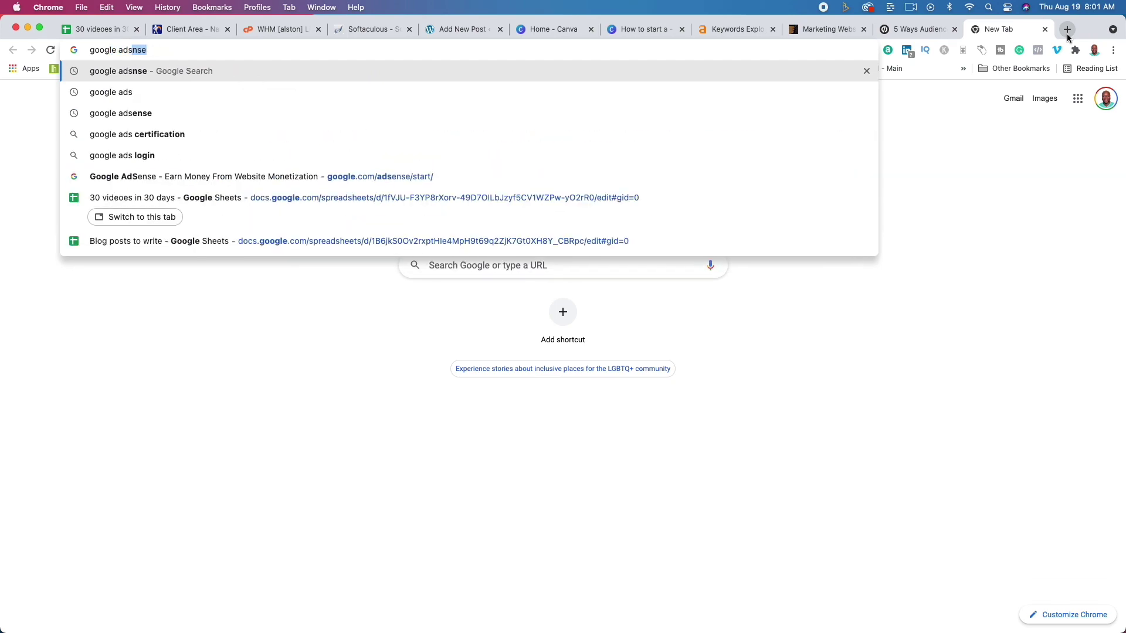
pyautogui.press('Return')
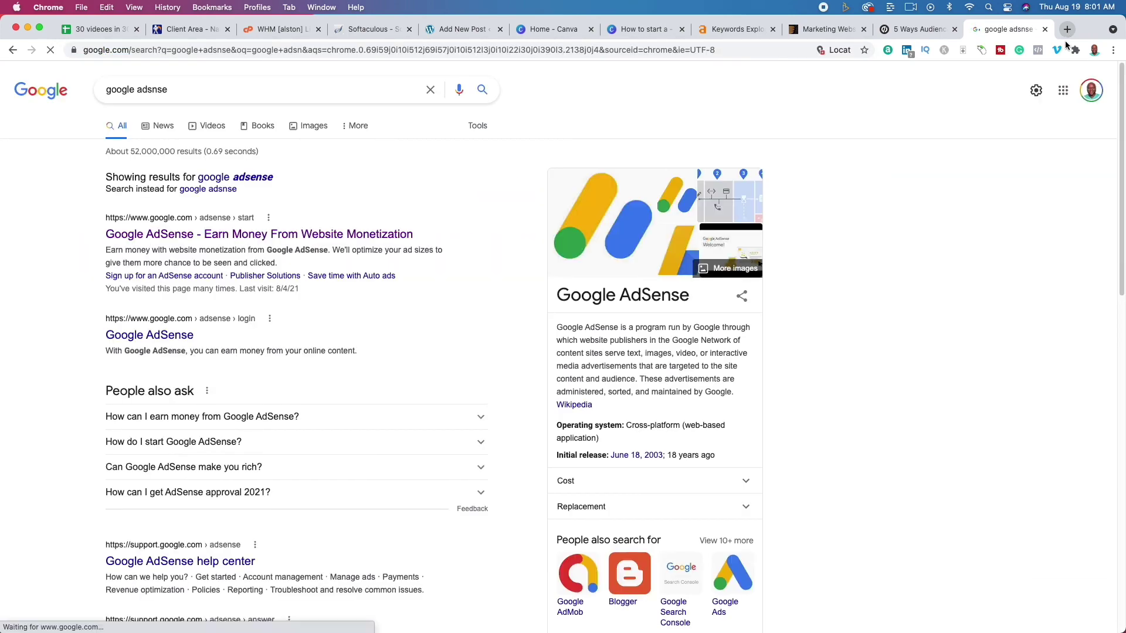
pyautogui.click(410, 235)
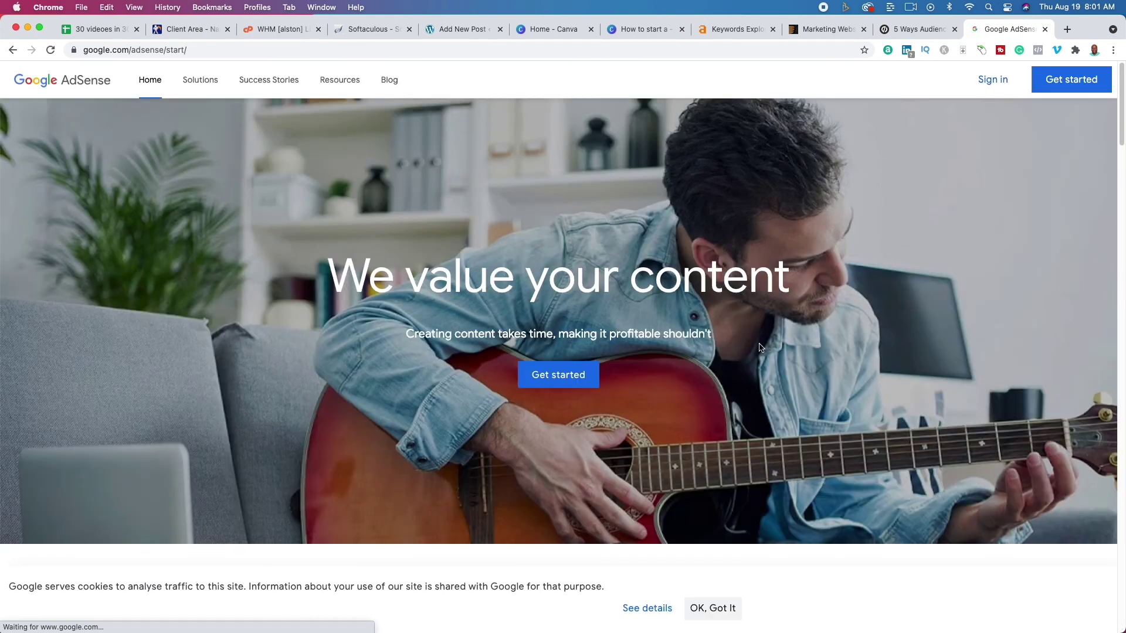
# - Look through the benefits on the Google AdSense home page and return to the Canva presentation's "Make money" slide
pyautogui.scroll(-3, 639, 402)
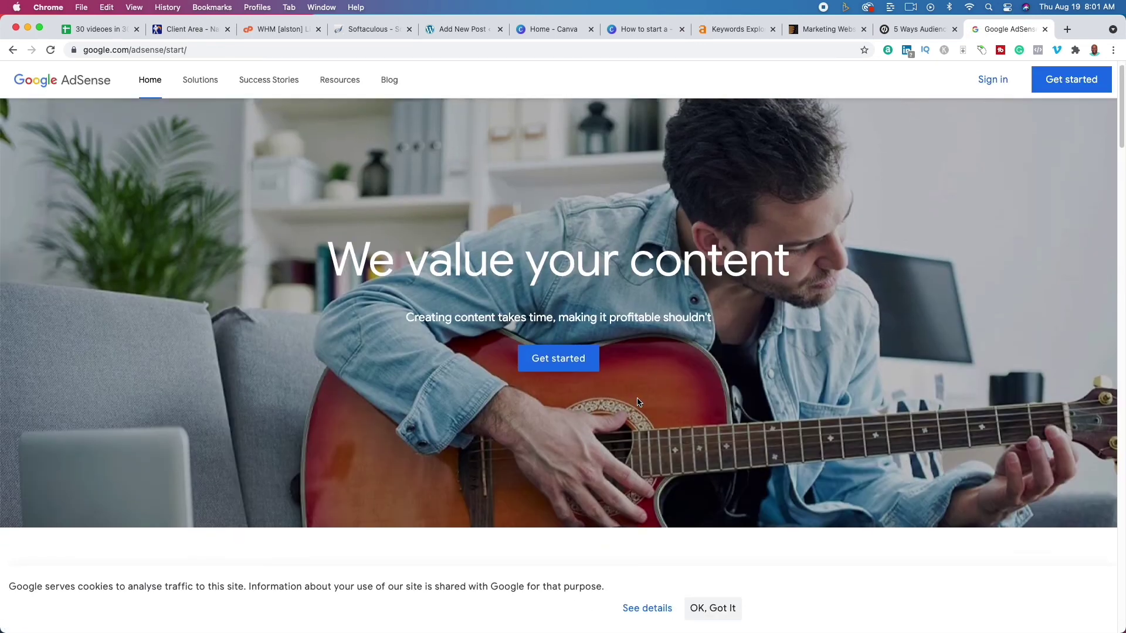
pyautogui.scroll(-8, 638, 402)
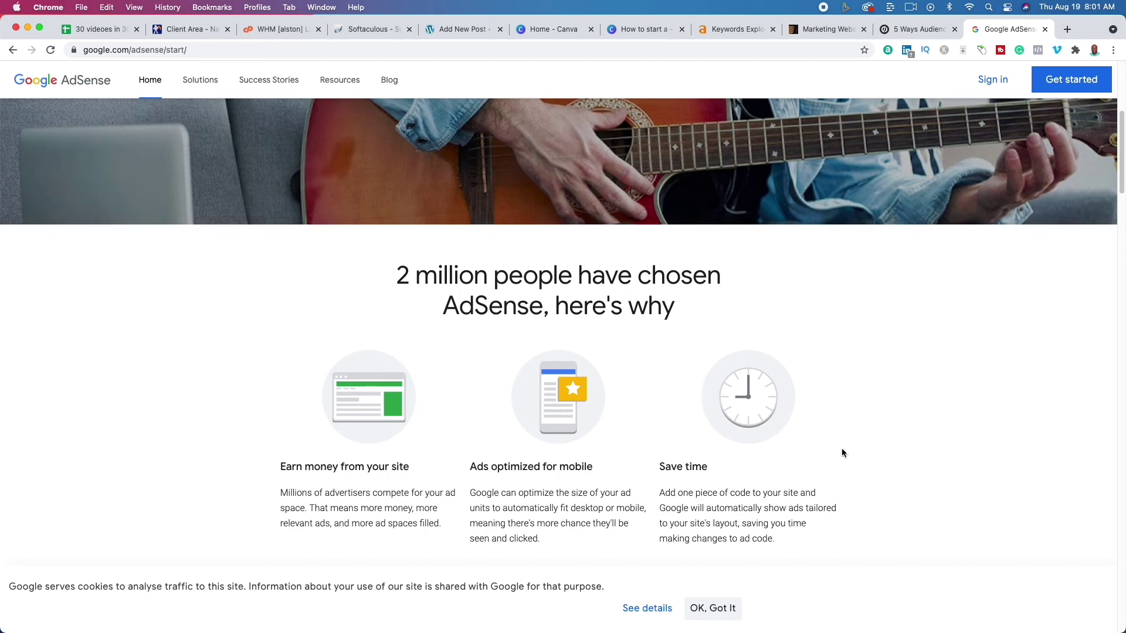
pyautogui.scroll(2, 765, 526)
pyautogui.scroll(5, 765, 526)
pyautogui.scroll(-12, 765, 528)
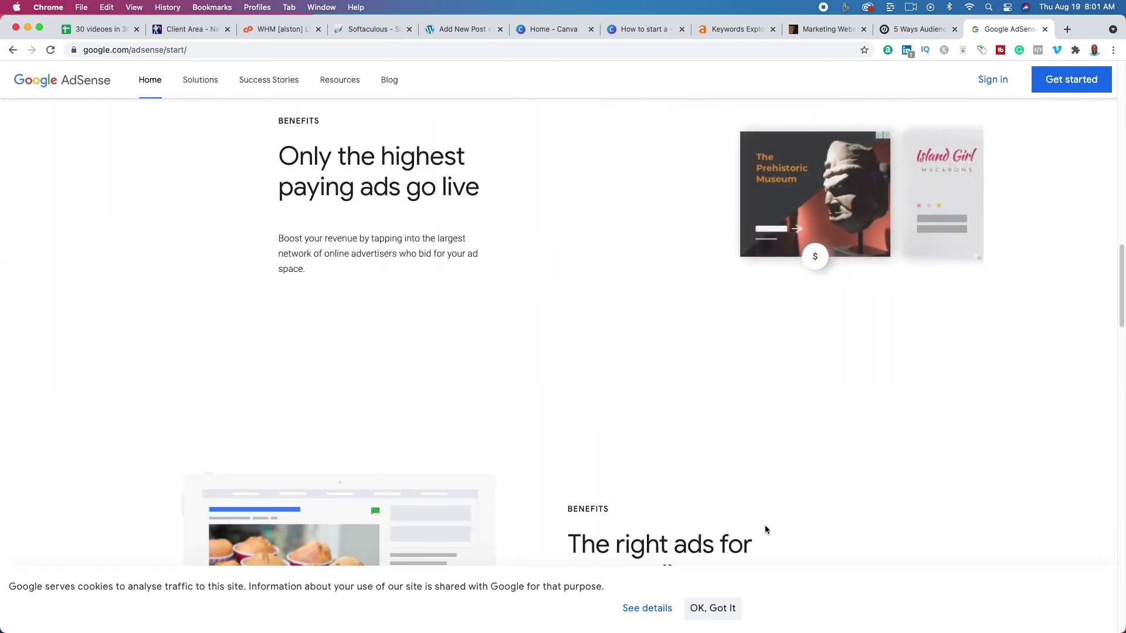
pyautogui.scroll(12, 765, 530)
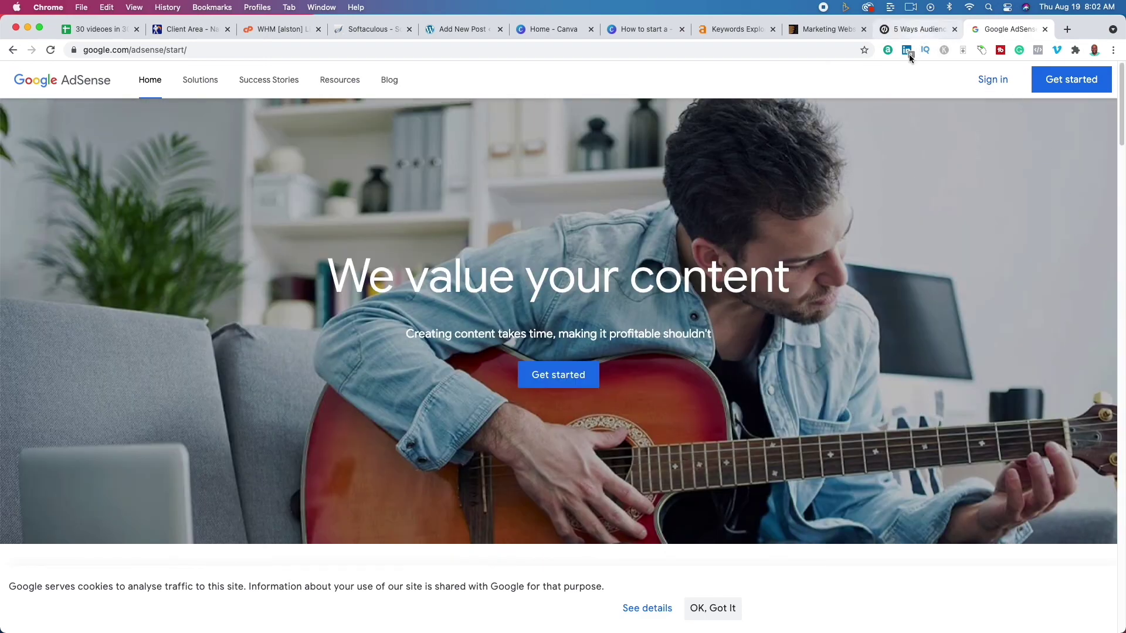
pyautogui.click(638, 29)
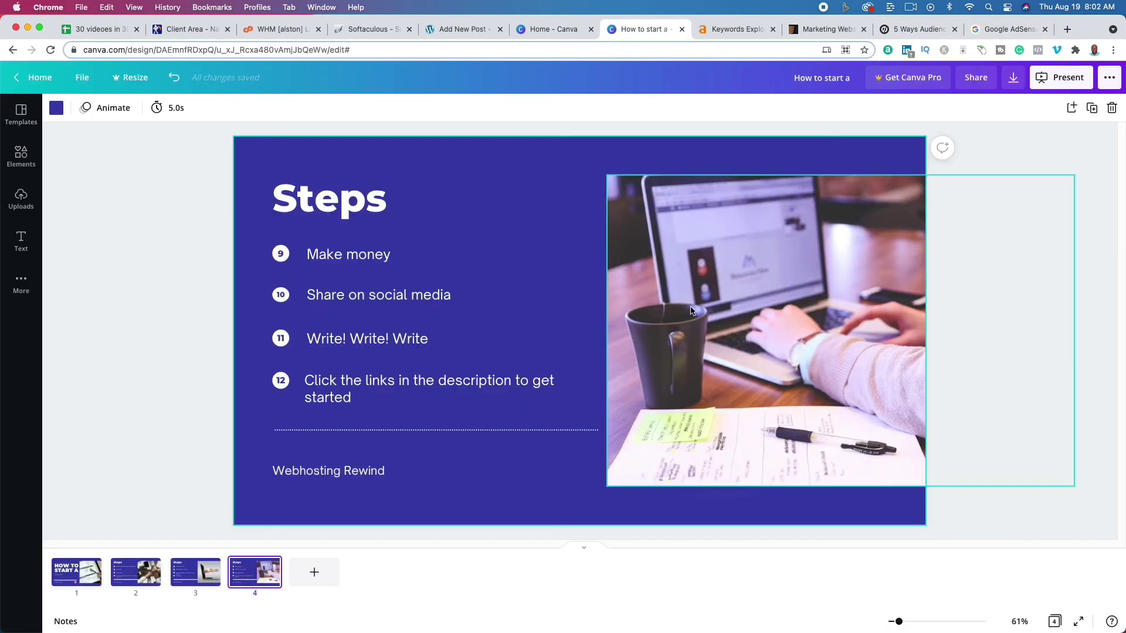